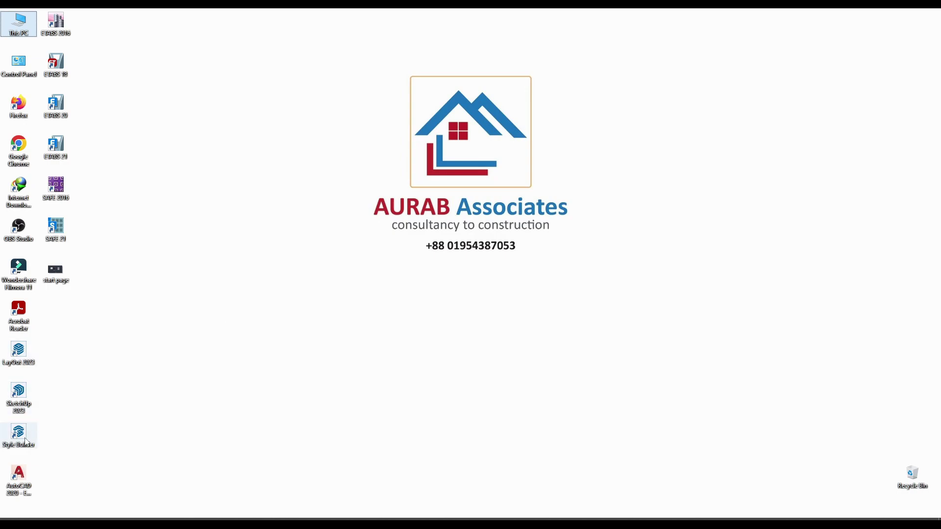
Launch AutoCAD 2020 from the desktop and maximize its window.
double_click(33, 483)
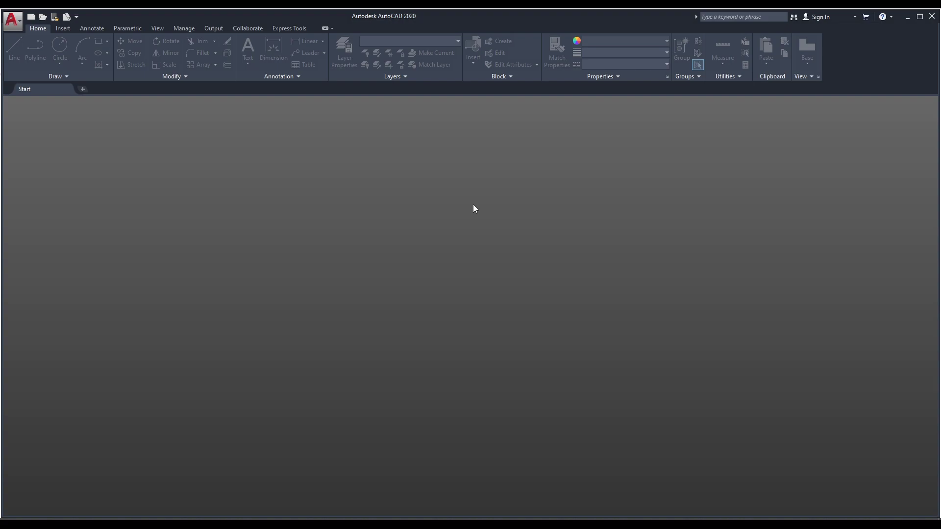
left_click(916, 19)
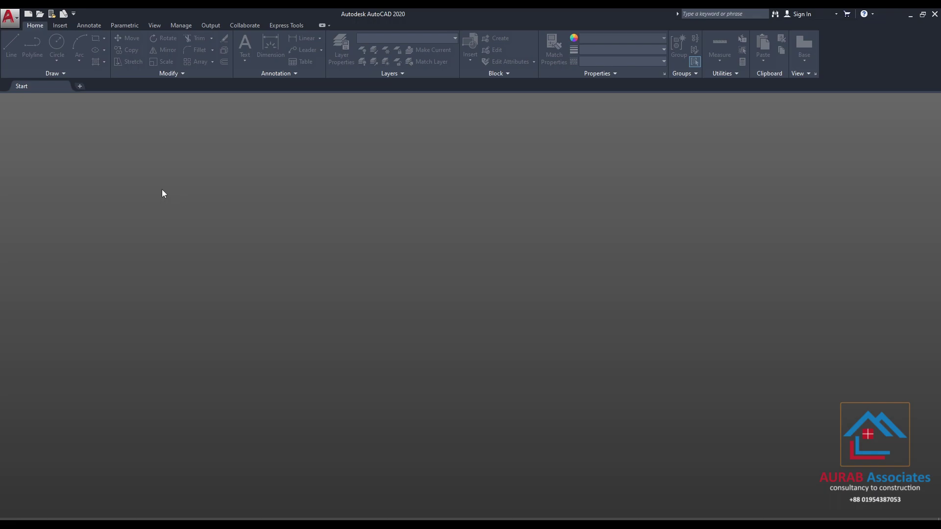
Create a new blank drawing, Drawing1, from the acad template.
left_click(10, 20)
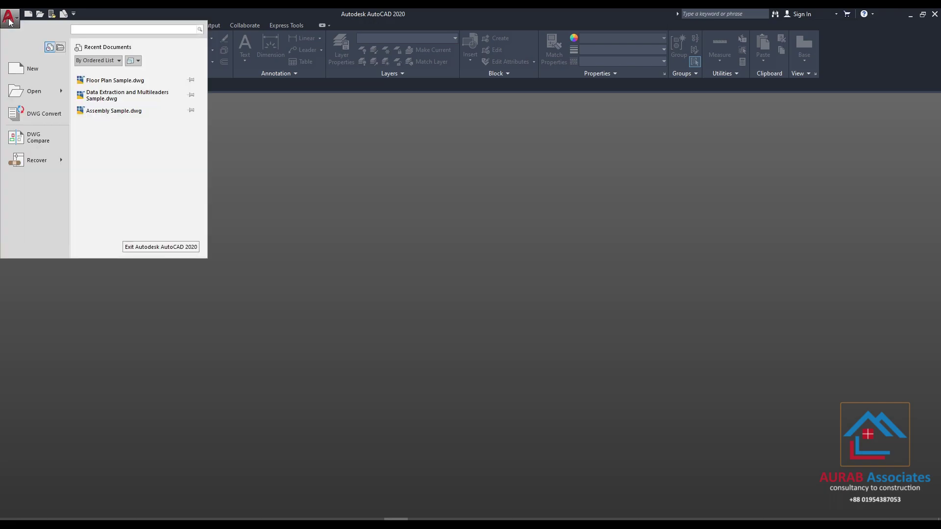
left_click(25, 71)
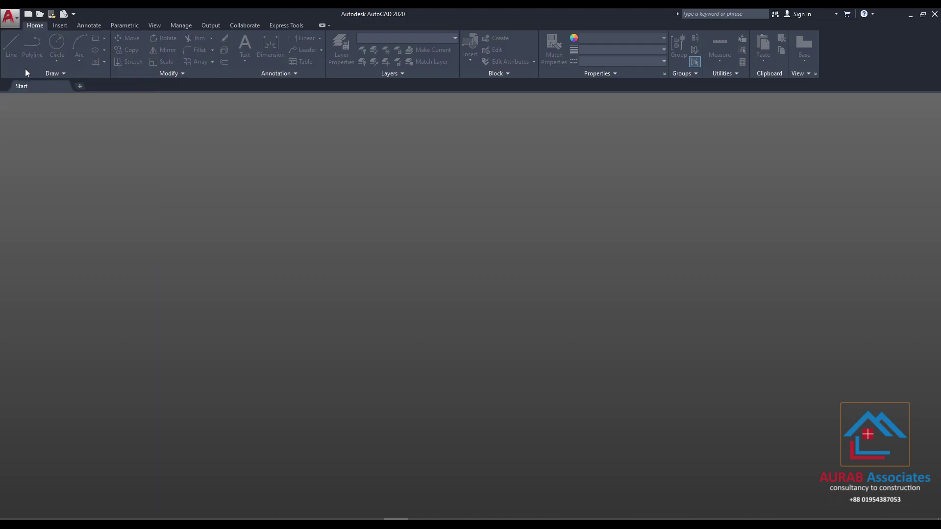
left_click(598, 360)
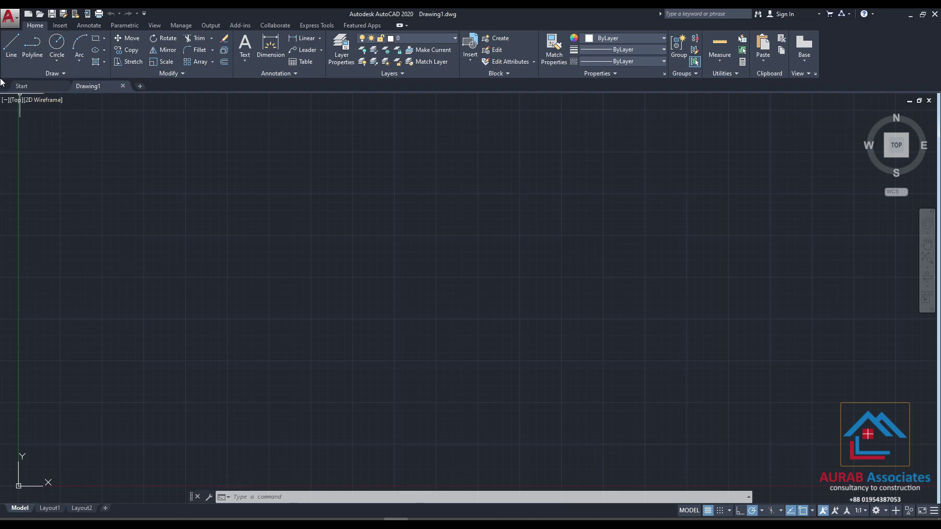
Create blank Drawing2, Drawing3 and Drawing4, then view the start-page screenshot in Photos.
left_click(28, 13)
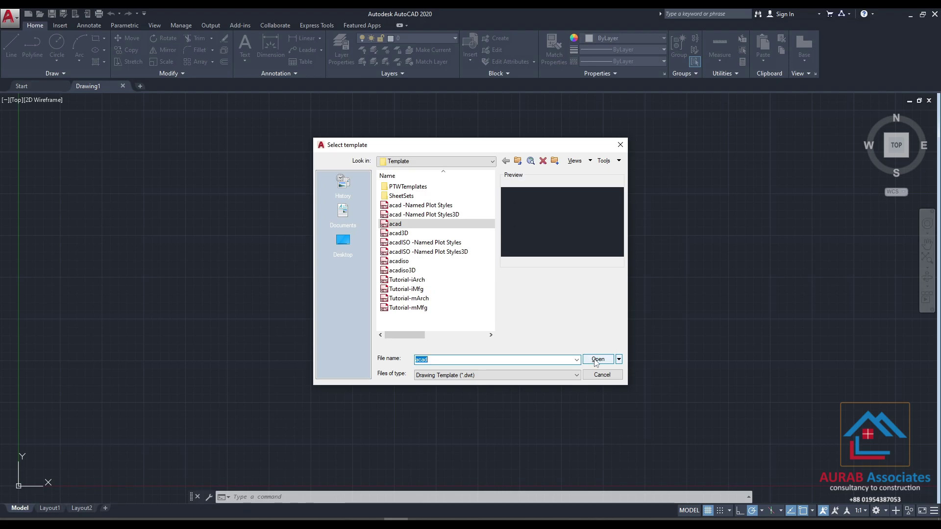
left_click(597, 360)
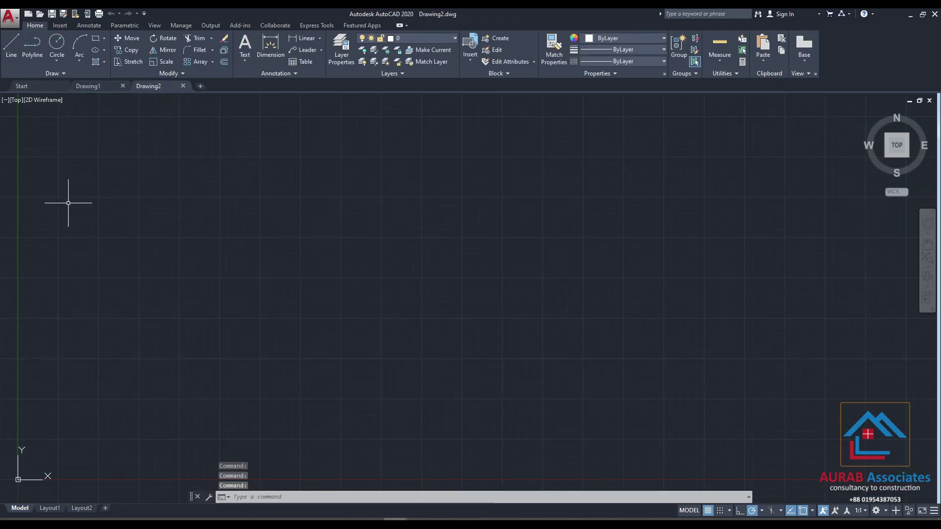
left_click(200, 87)
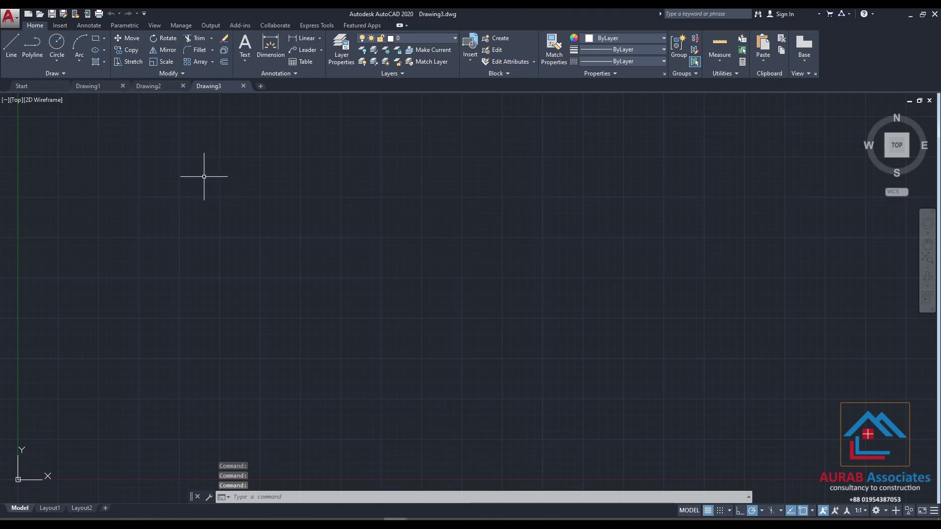
key("ctrl+n")
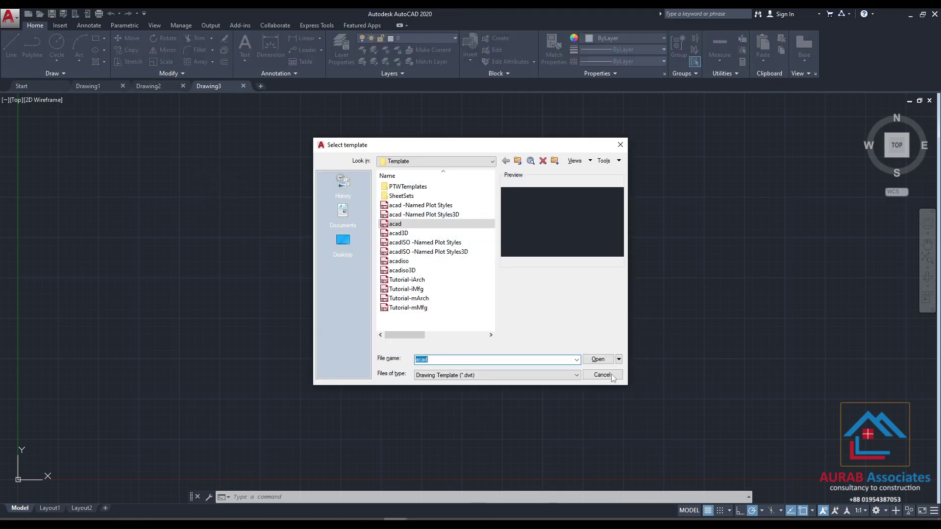
left_click(598, 359)
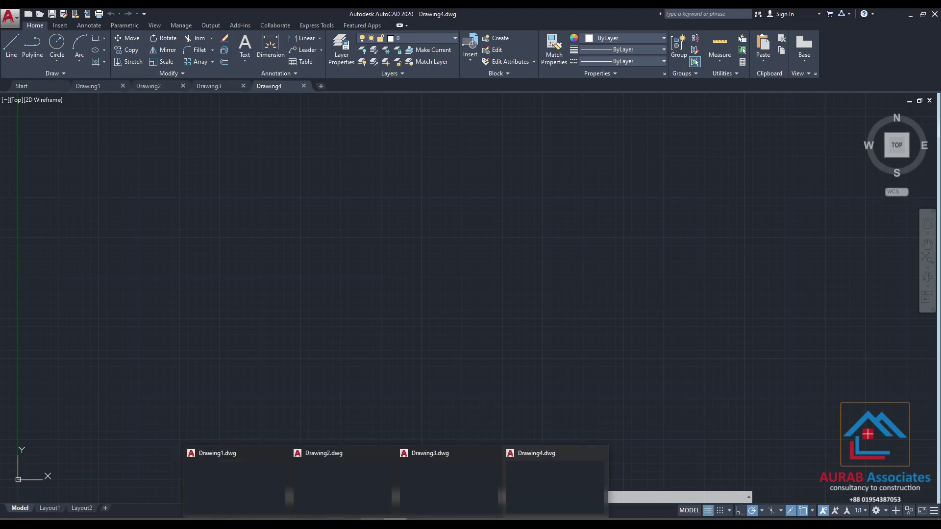
left_click(372, 522)
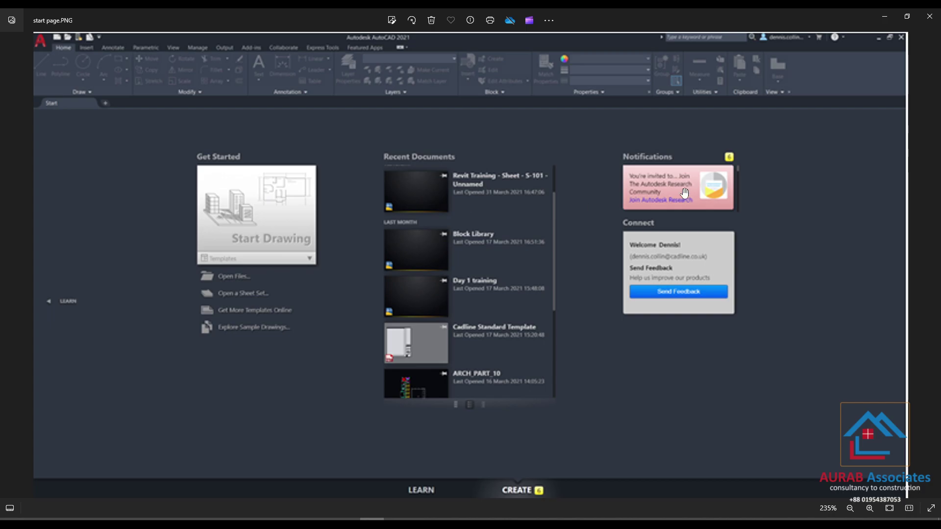
Minimize the Photos viewer to return to Drawing4 in AutoCAD.
left_click(886, 18)
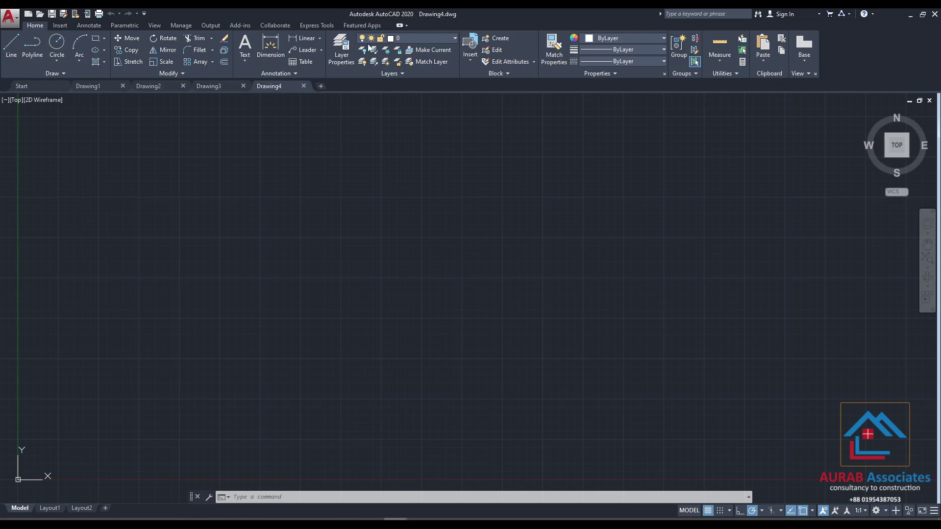
Close Drawing4, Drawing3 and Drawing2, leaving only Drawing1 open.
left_click(225, 91)
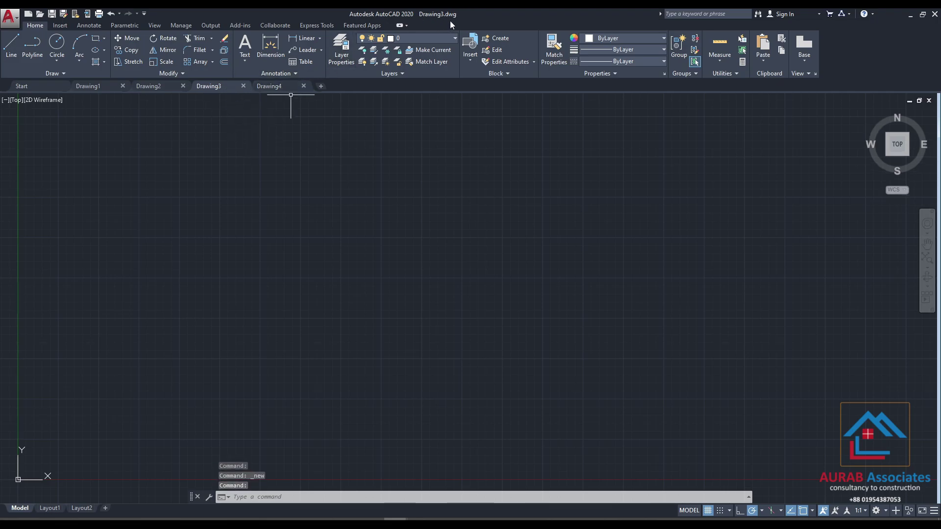
left_click(153, 92)
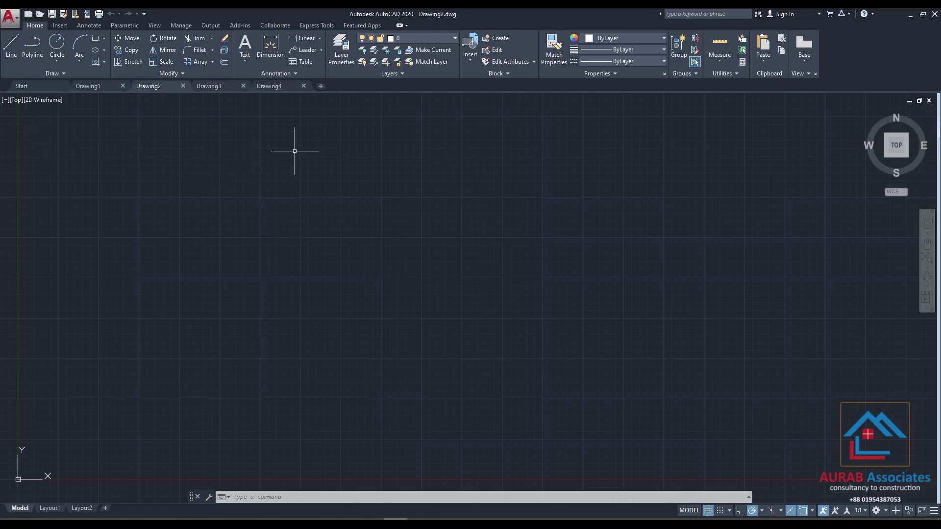
left_click(304, 86)
left_click(243, 86)
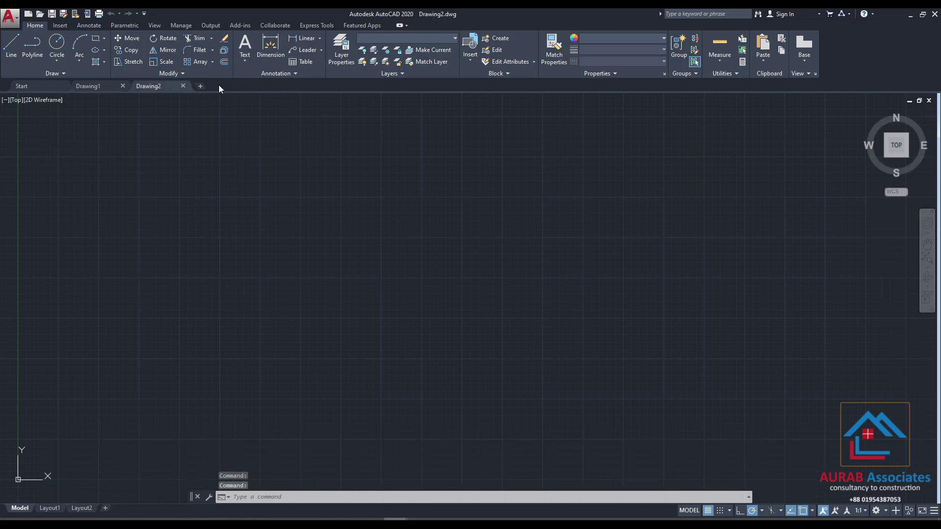
left_click(183, 86)
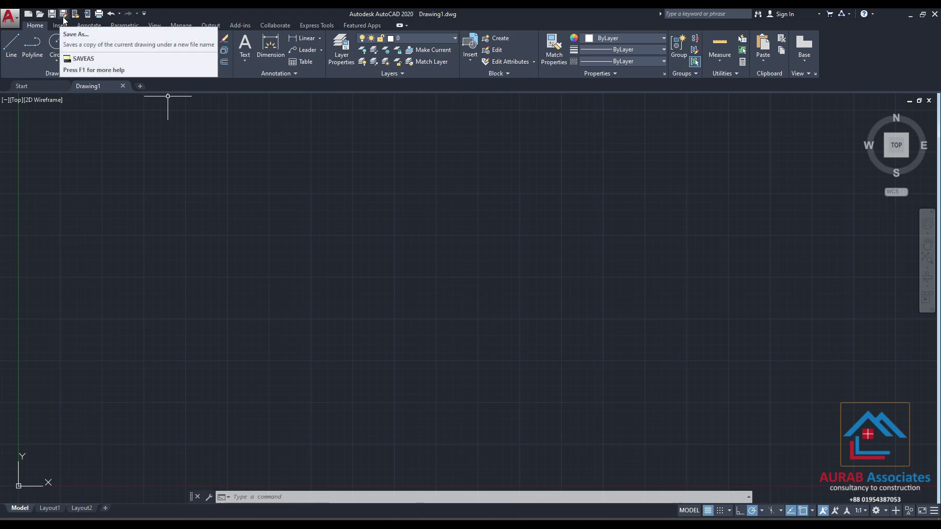
Add the Workspace chooser to the Quick Access Toolbar.
left_click(145, 14)
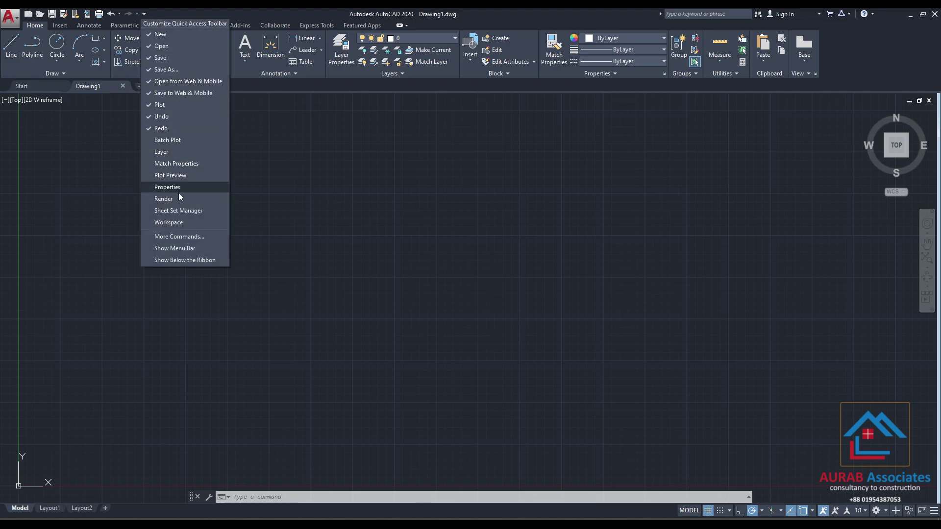
left_click(196, 222)
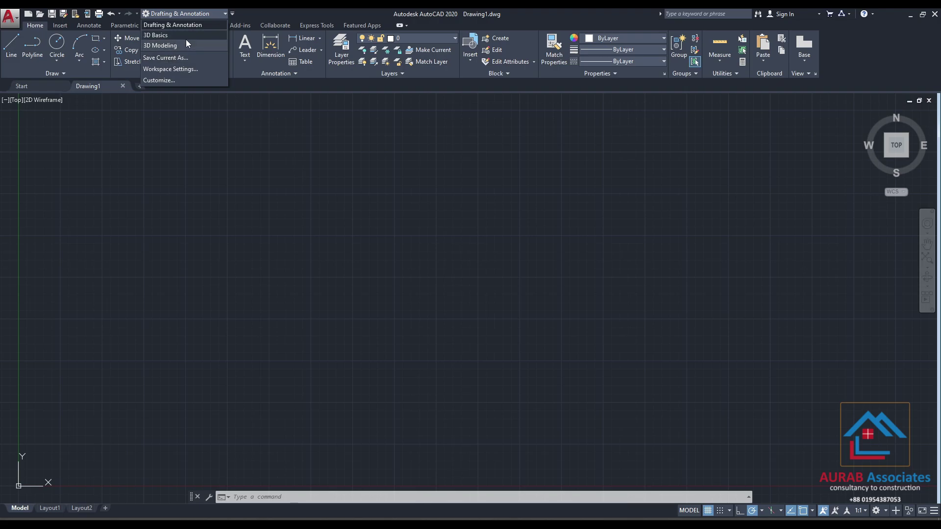
left_click(255, 8)
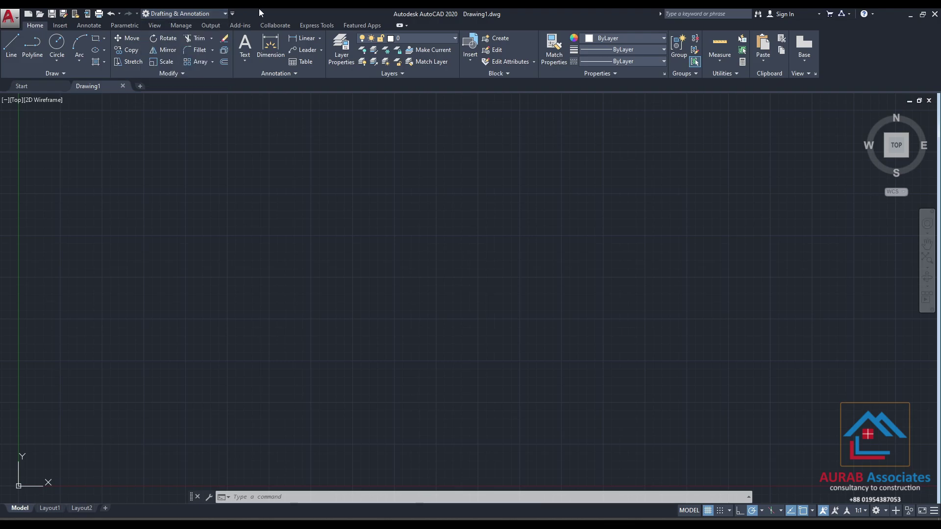
key("Escape")
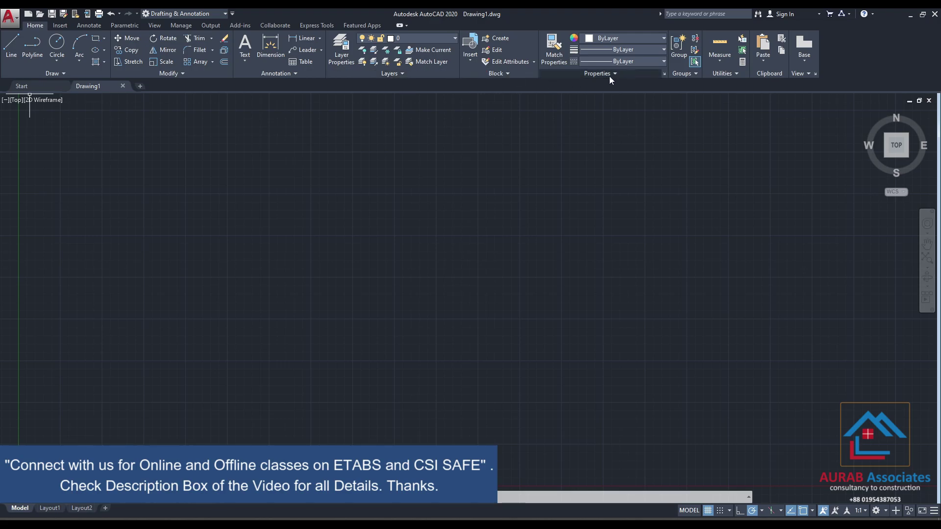
left_click(110, 28)
left_click(36, 27)
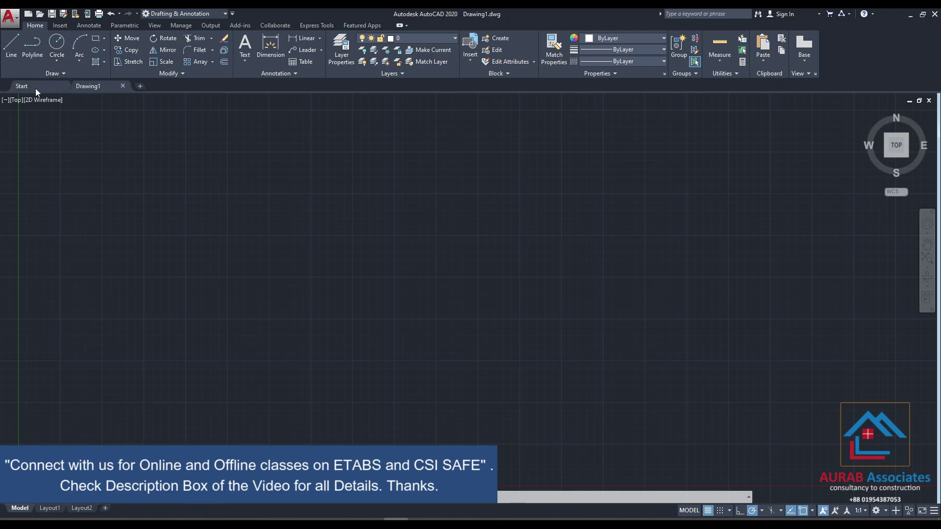
Open two more blank drawings, Drawing5 and Drawing6.
left_click(141, 86)
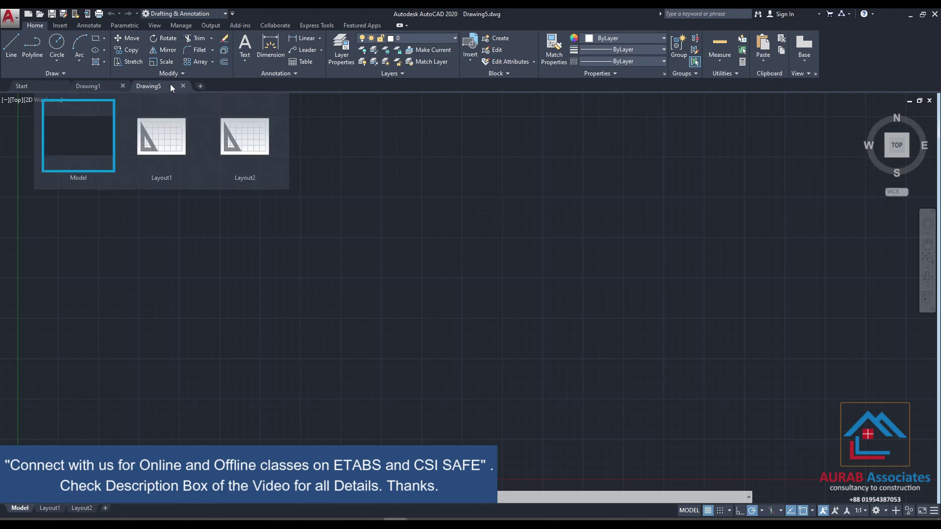
left_click(201, 86)
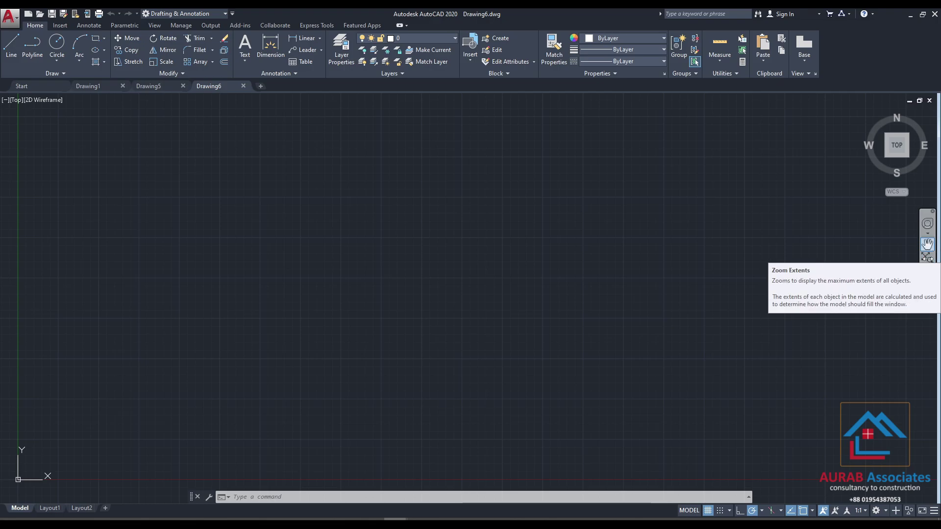
Draw a small rectangle in Drawing6 and pan it down-left in the view.
left_click(96, 39)
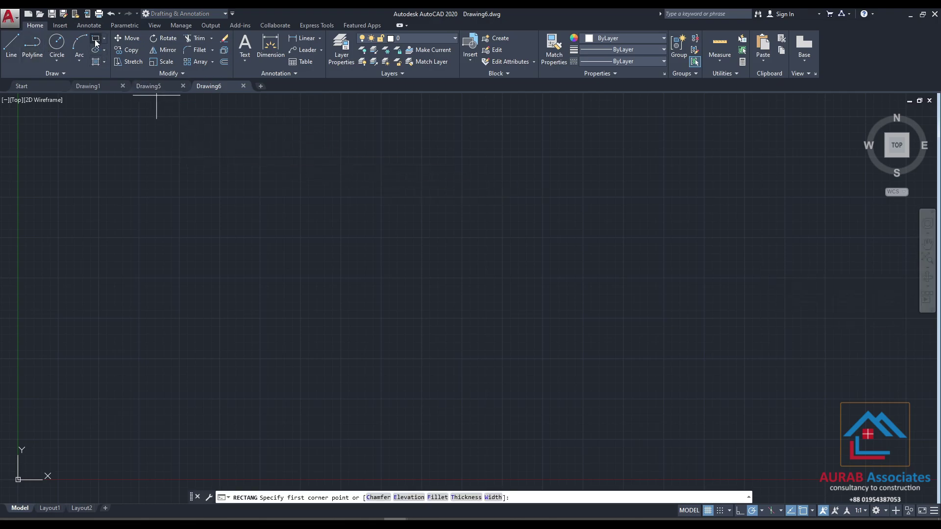
left_click(349, 202)
left_click(408, 254)
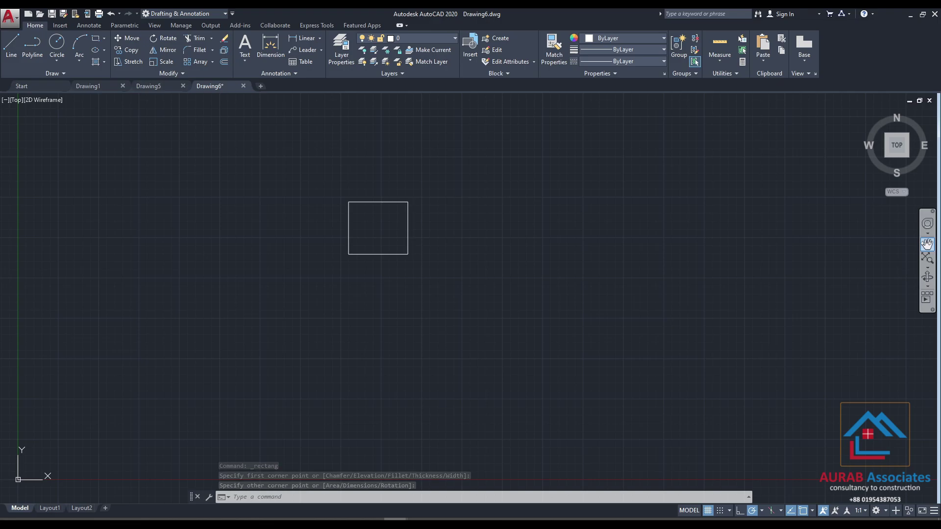
left_click(927, 244)
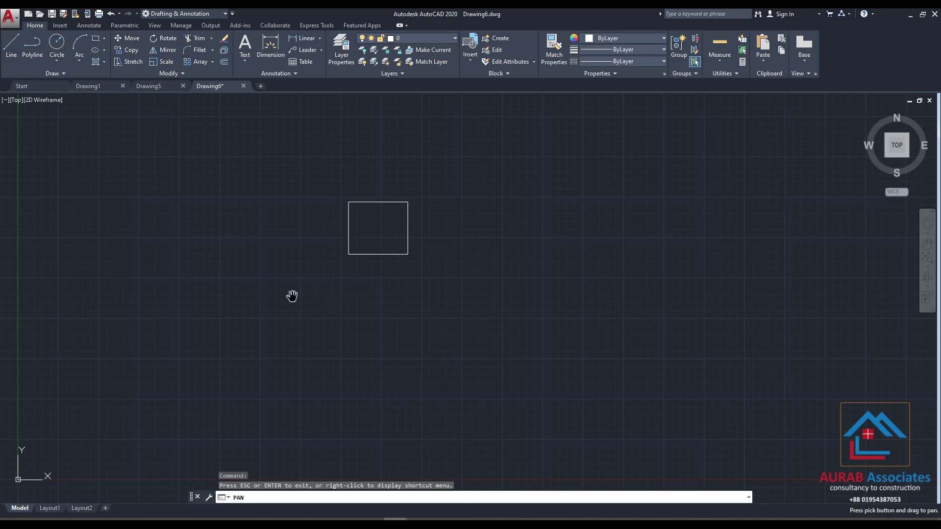
mouse_move(292, 296)
left_mouse_down()
mouse_move(586, 296)
mouse_move(227, 296)
mouse_move(224, 203)
mouse_move(244, 437)
mouse_move(256, 373)
left_mouse_up()
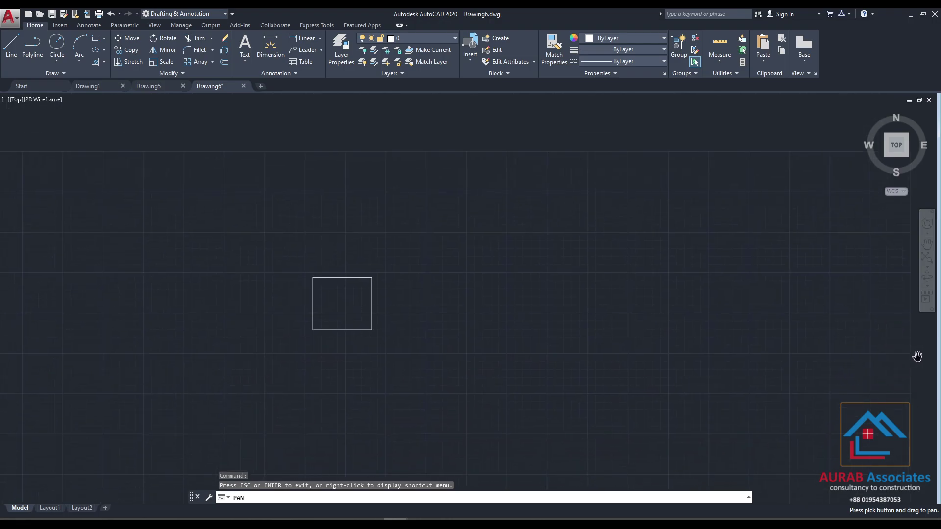
left_click(926, 269)
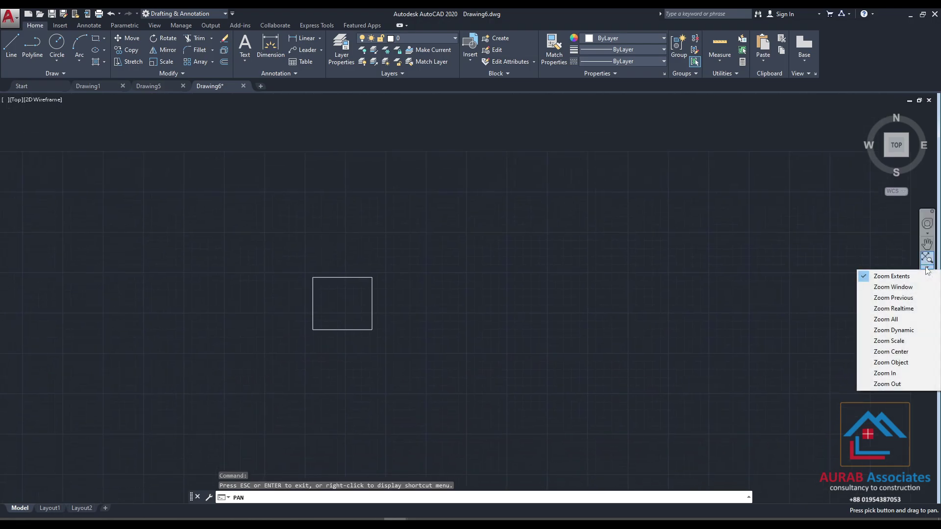
left_click(885, 375)
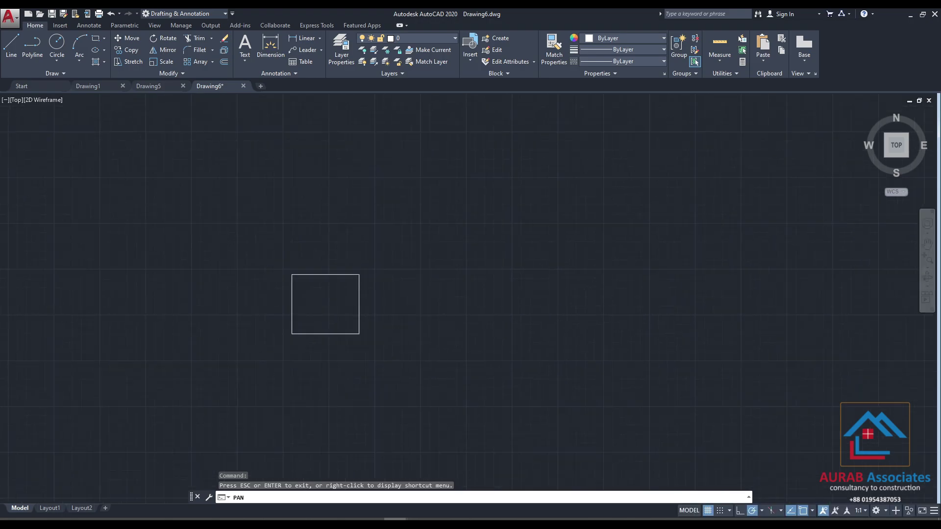
left_click(928, 271)
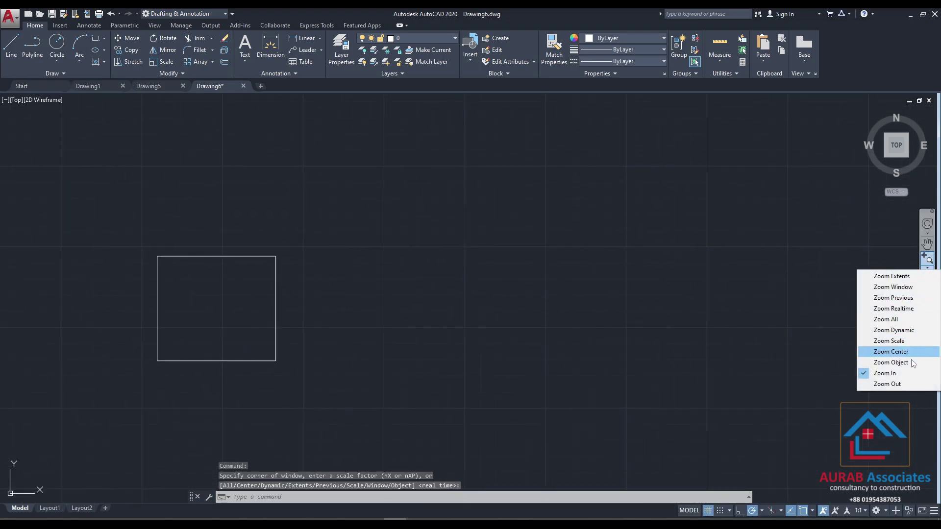
left_click(905, 384)
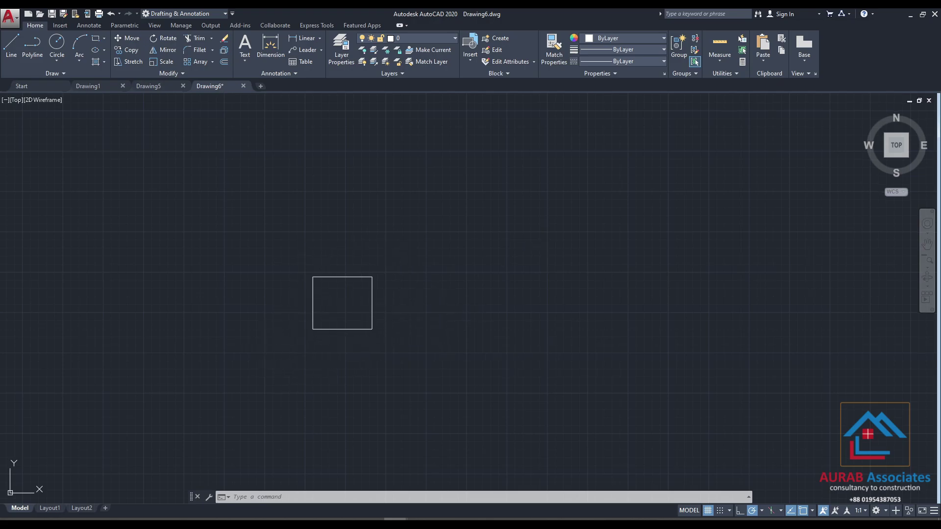
mouse_move(420, 311)
middle_mouse_down()
mouse_move(384, 365)
mouse_move(417, 288)
mouse_move(434, 328)
mouse_move(464, 266)
middle_mouse_up()
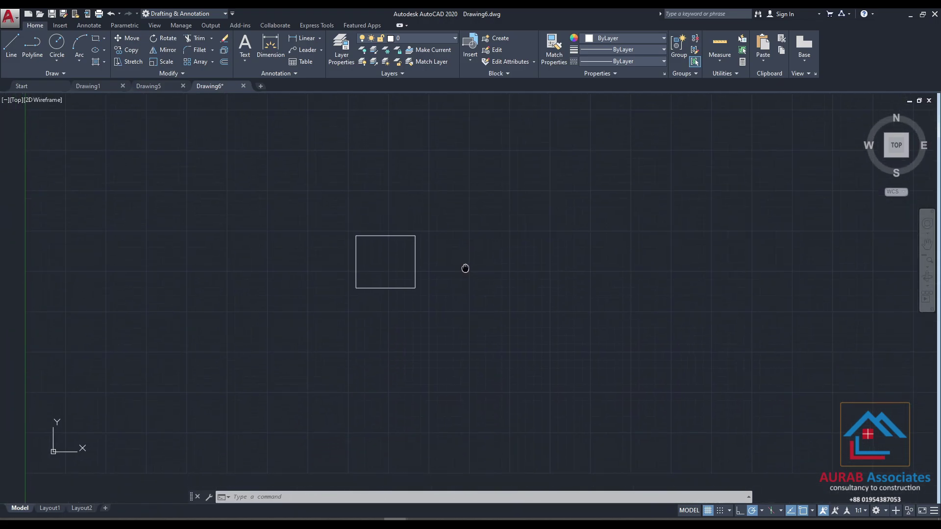
left_click(928, 244)
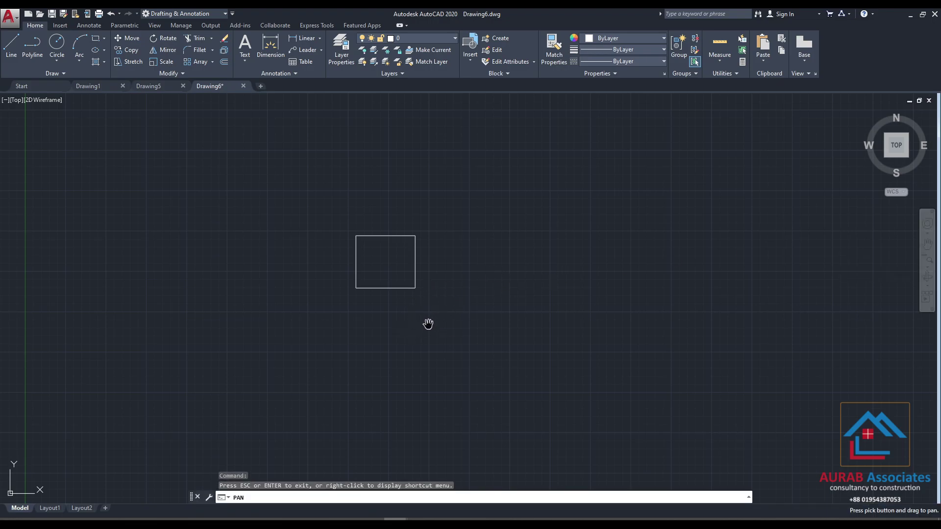
key("Escape")
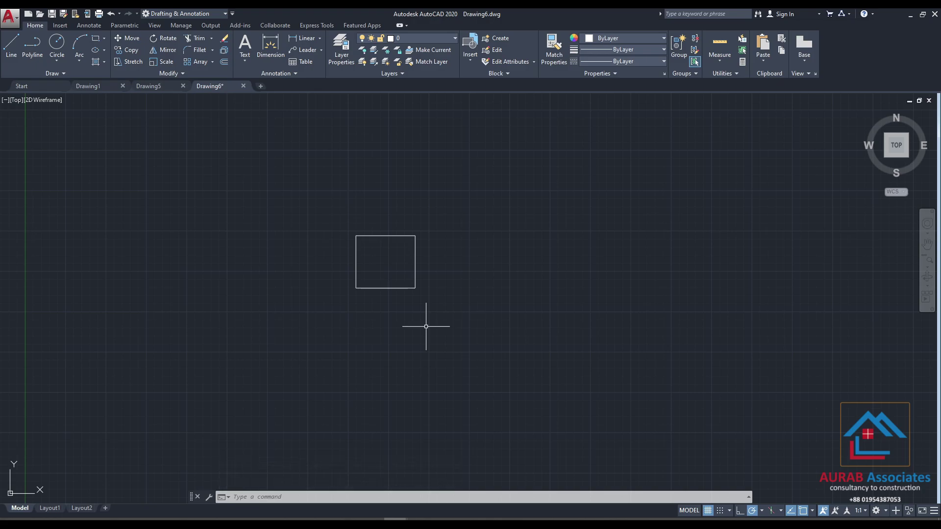
left_click(928, 244)
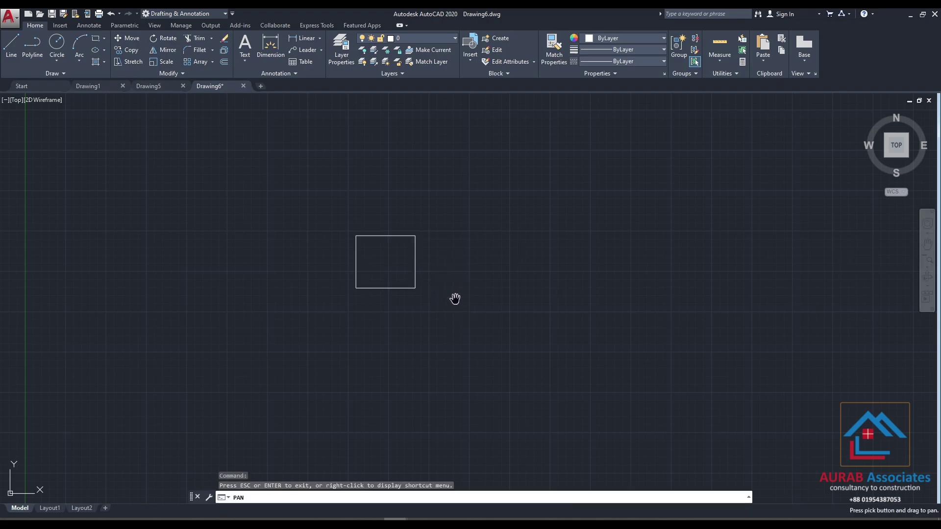
key("Escape")
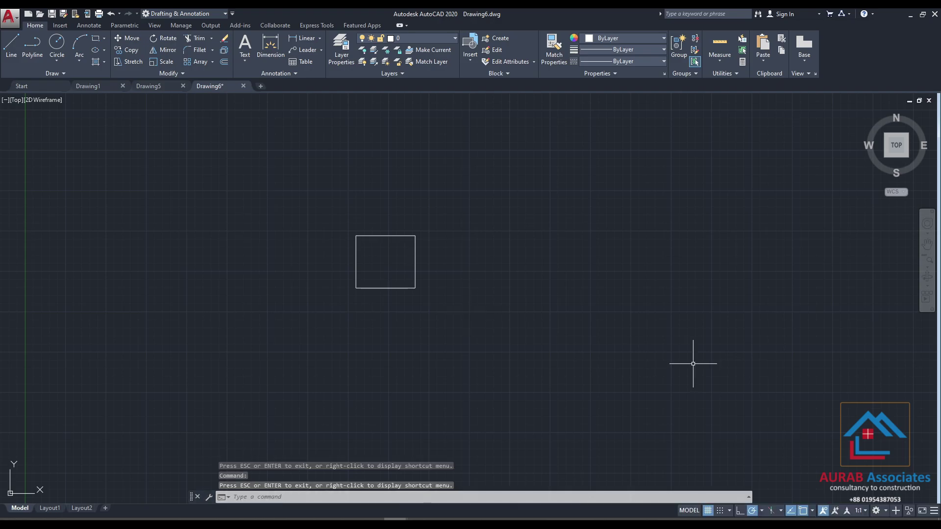
mouse_move(481, 252)
middle_mouse_down()
mouse_move(478, 282)
mouse_move(473, 250)
mouse_move(504, 348)
mouse_move(834, 333)
mouse_move(466, 332)
mouse_move(433, 201)
mouse_move(445, 353)
middle_mouse_up()
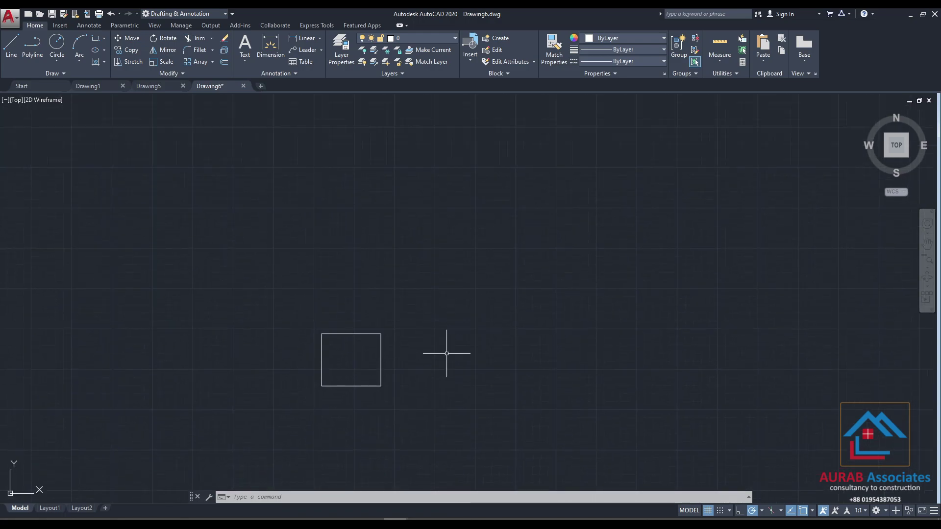
middle_click_drag(332, 437, 411, 362)
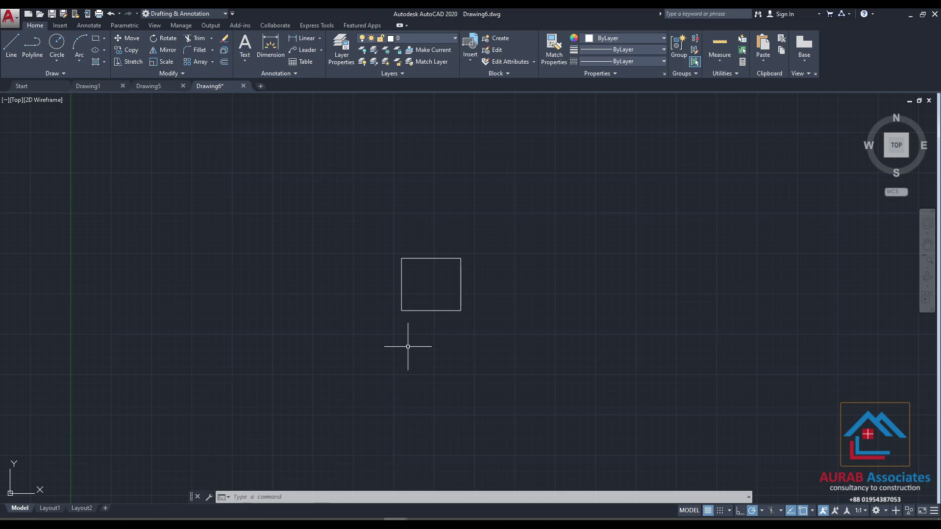
scroll(408, 347, "up", 6)
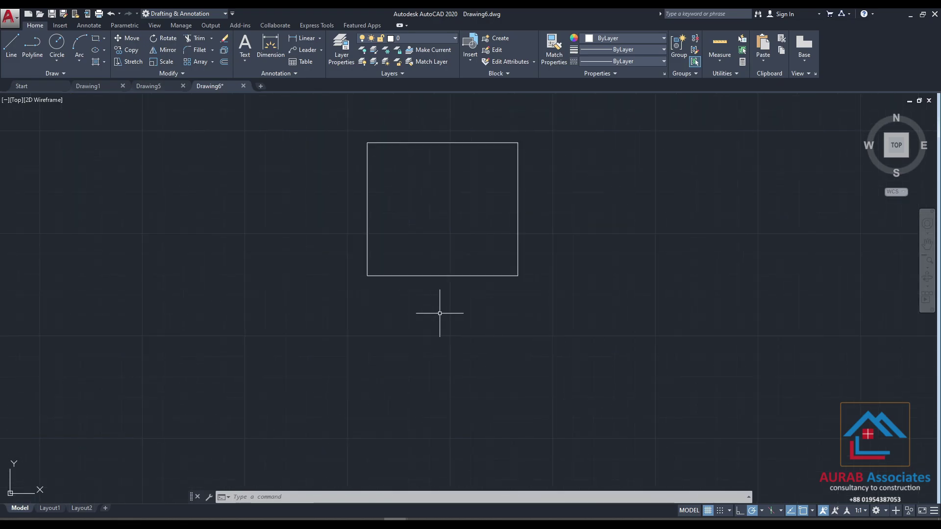
middle_click_drag(440, 341, 429, 405)
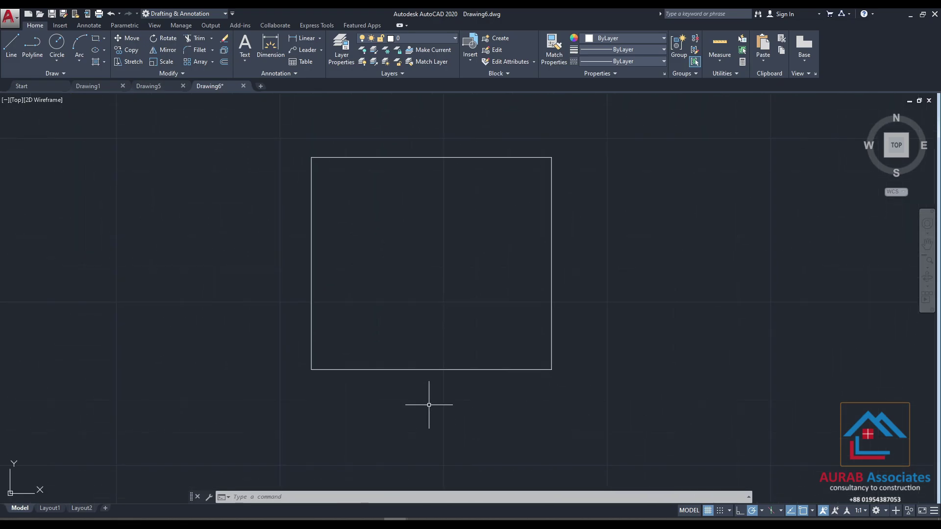
scroll(420, 373, "down", 4)
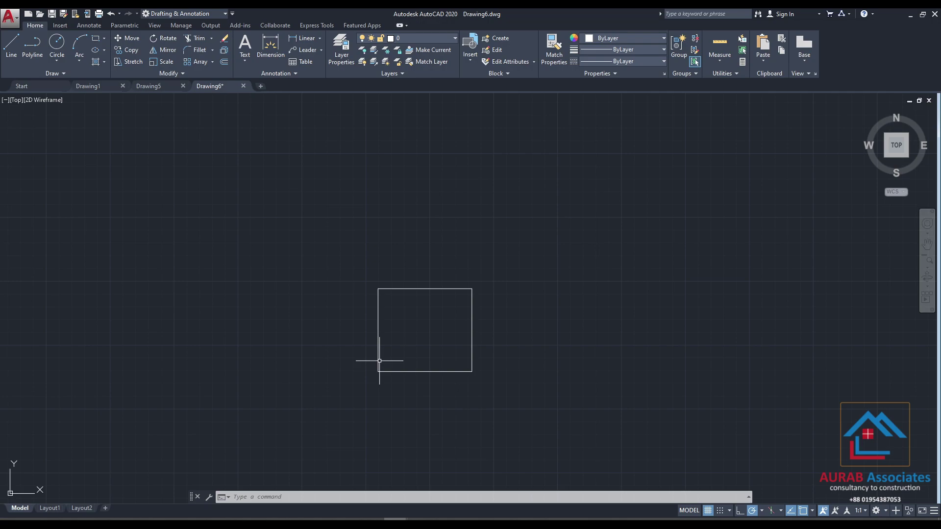
middle_click_drag(317, 477, 334, 336)
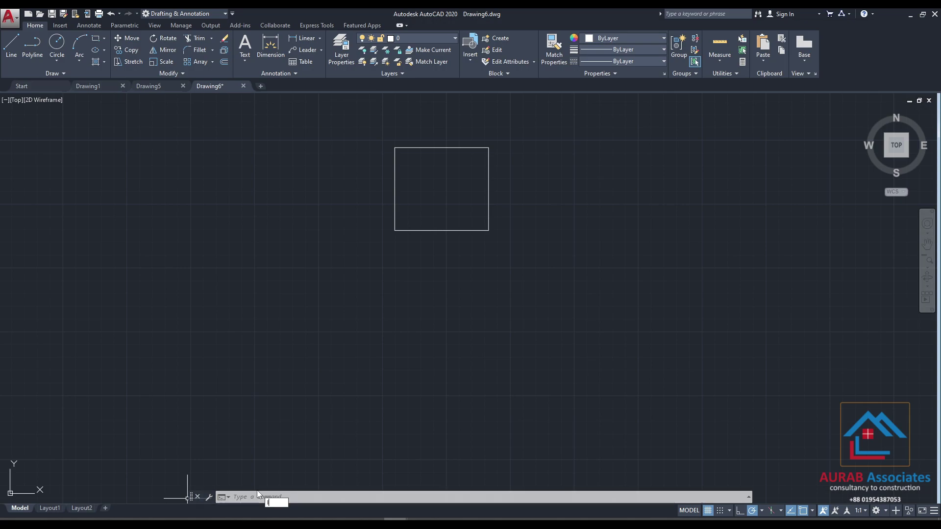
Start the LINE command from the L autocomplete entry after cancelling a partial entry.
type("L")
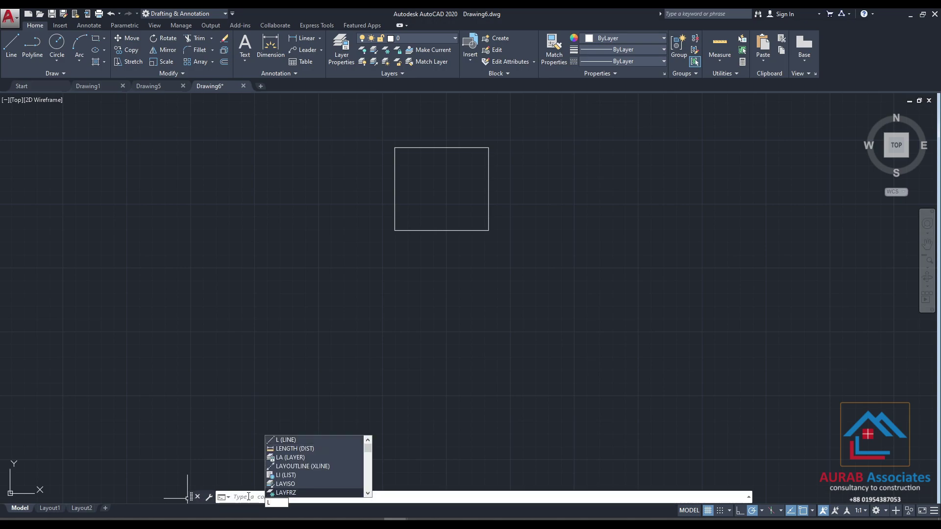
left_click(259, 499)
key("Escape")
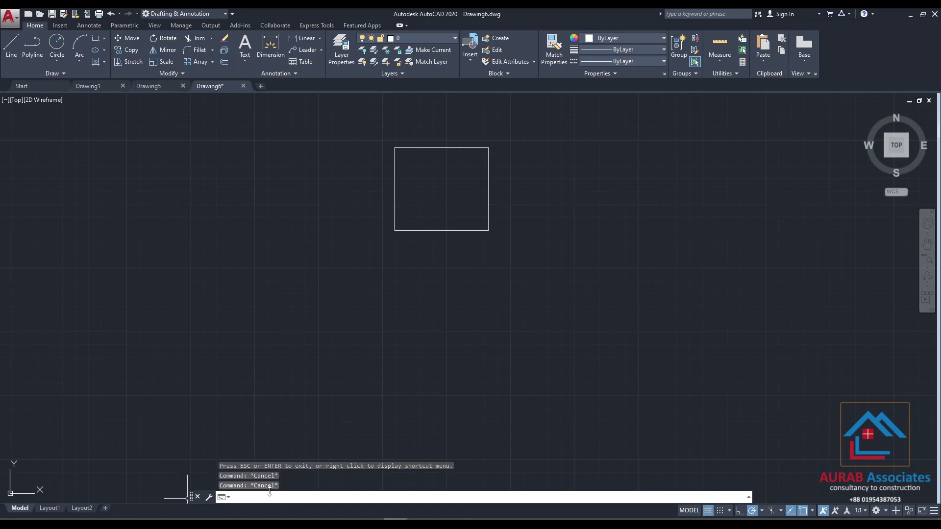
type("la")
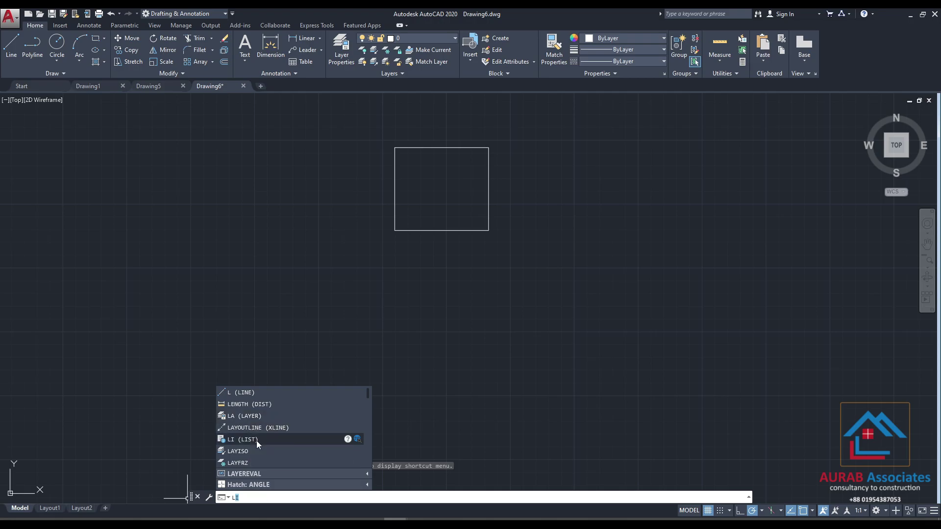
left_click_drag(366, 395, 368, 372)
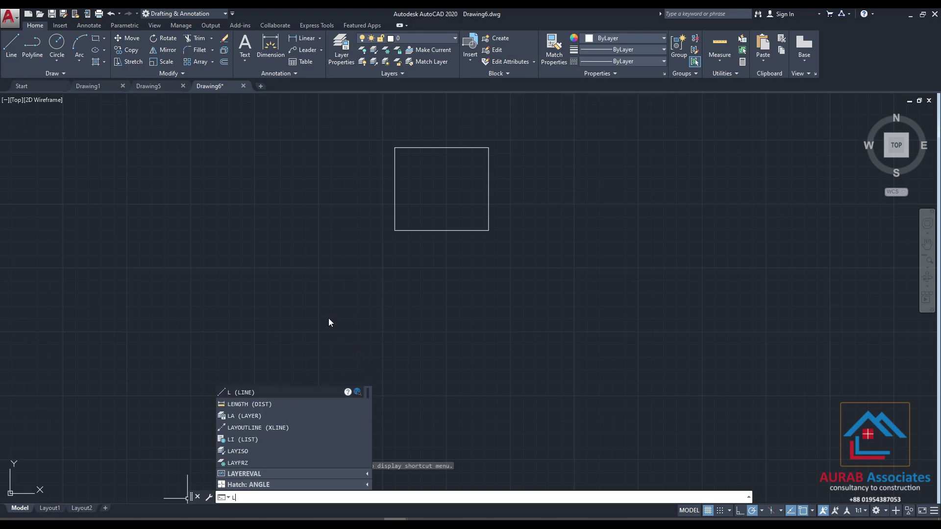
left_click(264, 394)
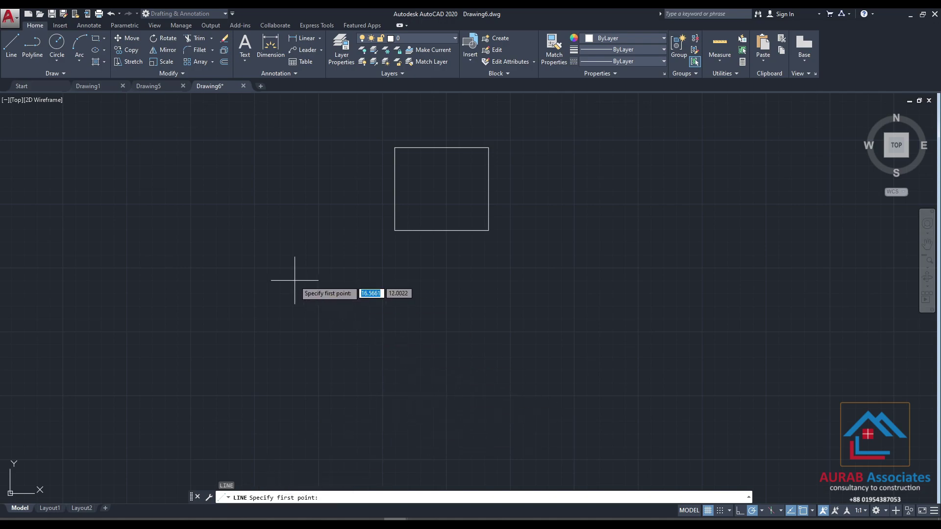
Draw a single horizontal line below and left of the square.
left_click(261, 307)
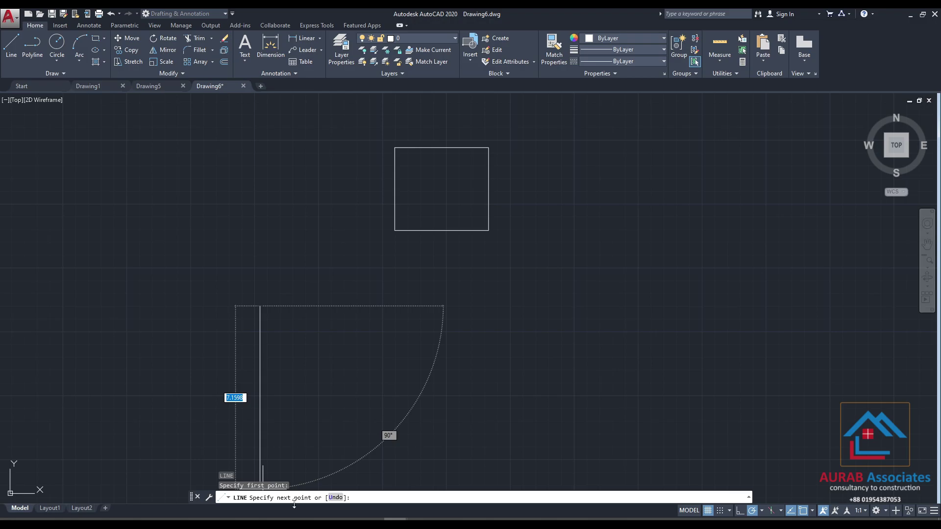
left_click(491, 306)
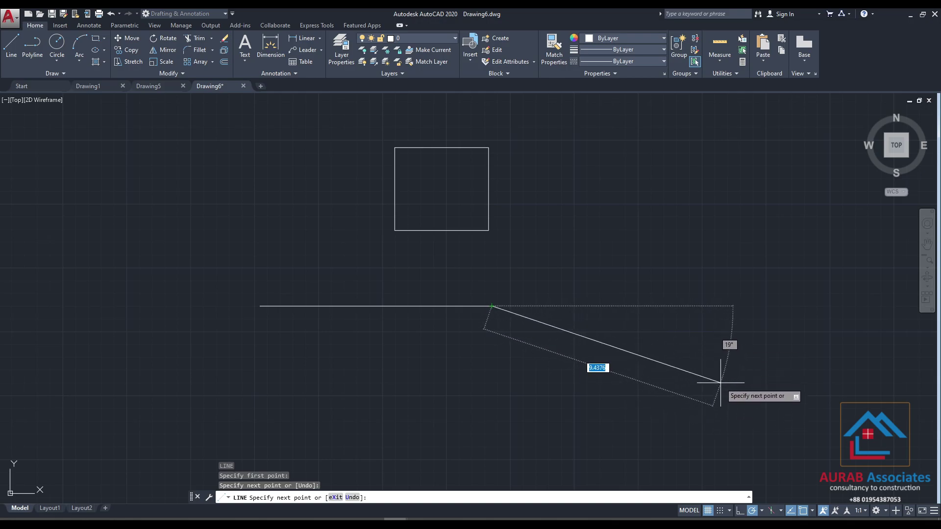
key("Escape")
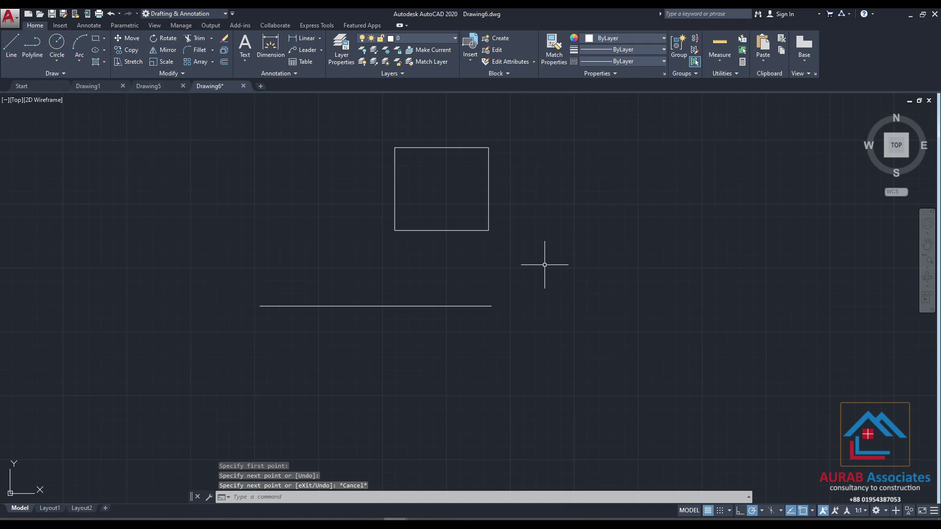
left_click(10, 62)
Draw a line with a horizontal segment rising into a diagonal, right of the square.
middle_click_drag(640, 246, 443, 281)
left_click(334, 318)
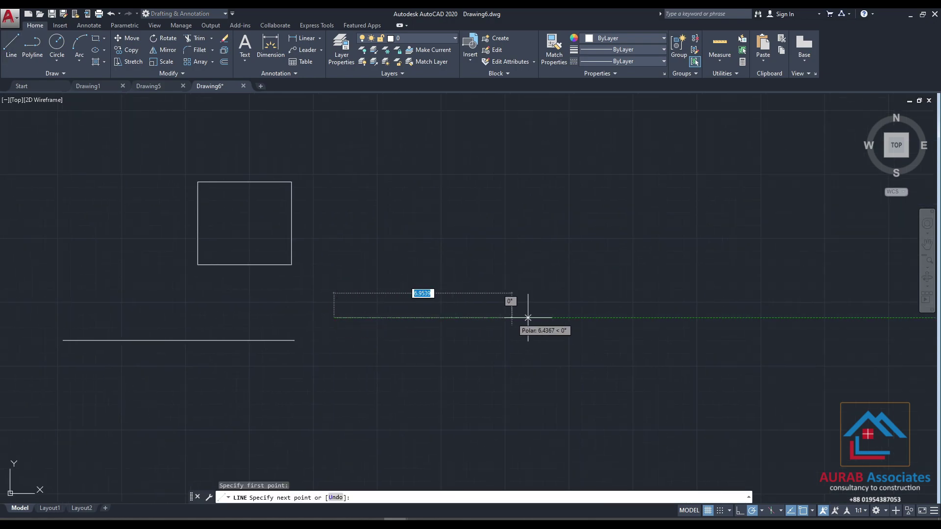
left_click(604, 318)
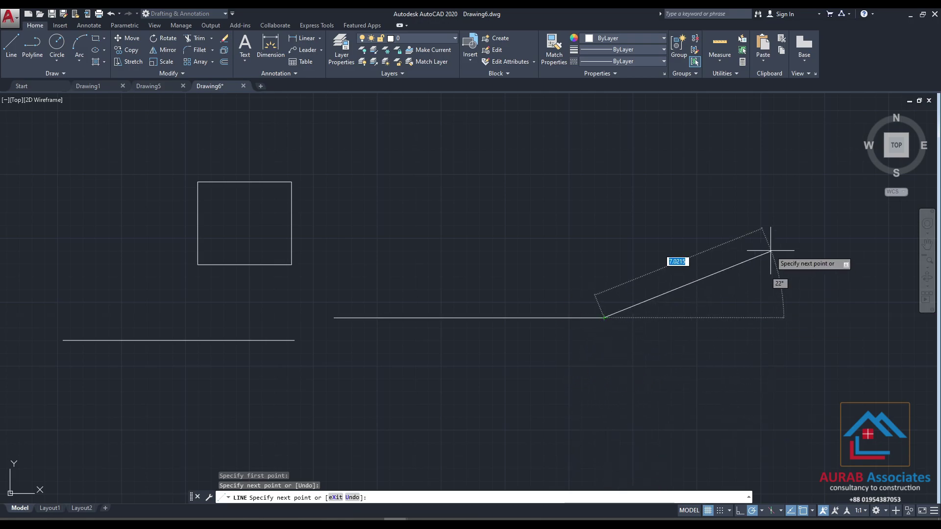
left_click(741, 198)
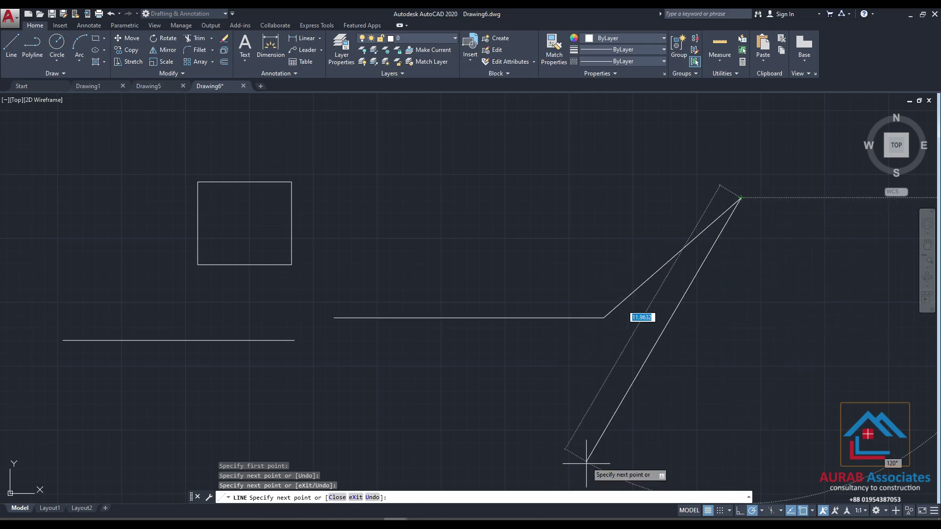
right_click(719, 317)
left_click(731, 336)
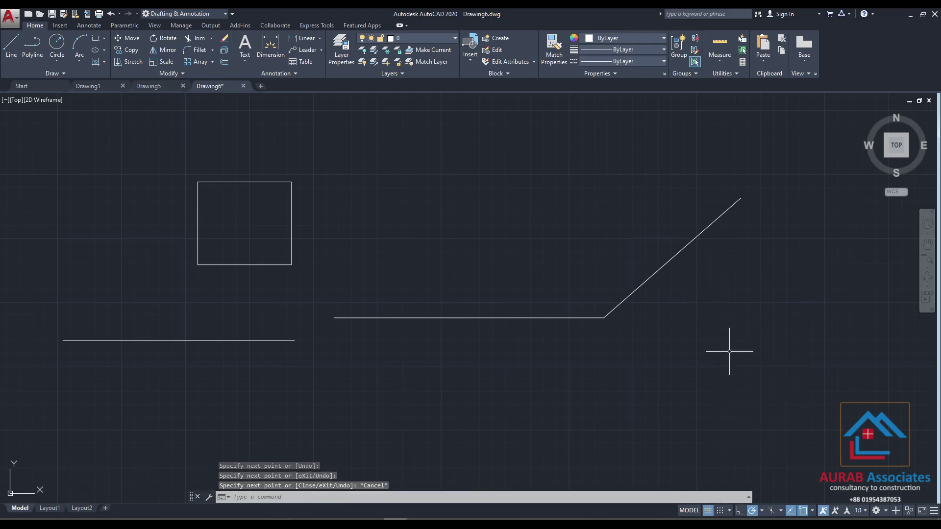
Draw a second horizontal-then-diagonal line above the first and zoom out.
left_click(10, 44)
middle_click_drag(410, 212, 386, 377)
left_click(320, 238)
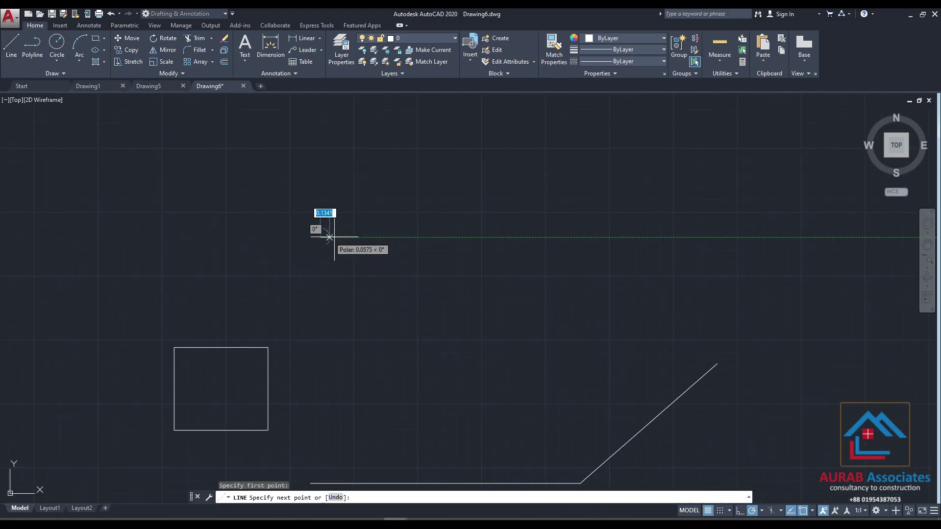
left_click(512, 238)
left_click(616, 152)
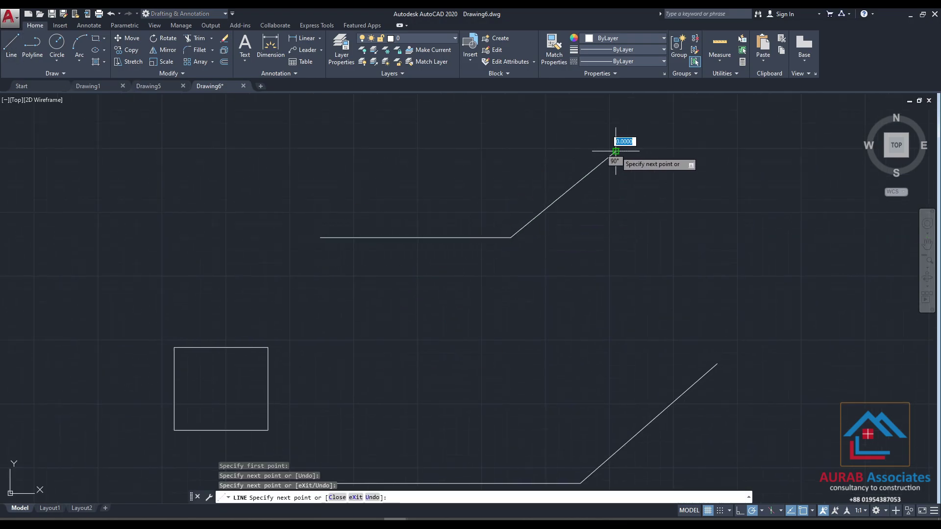
right_click(704, 209)
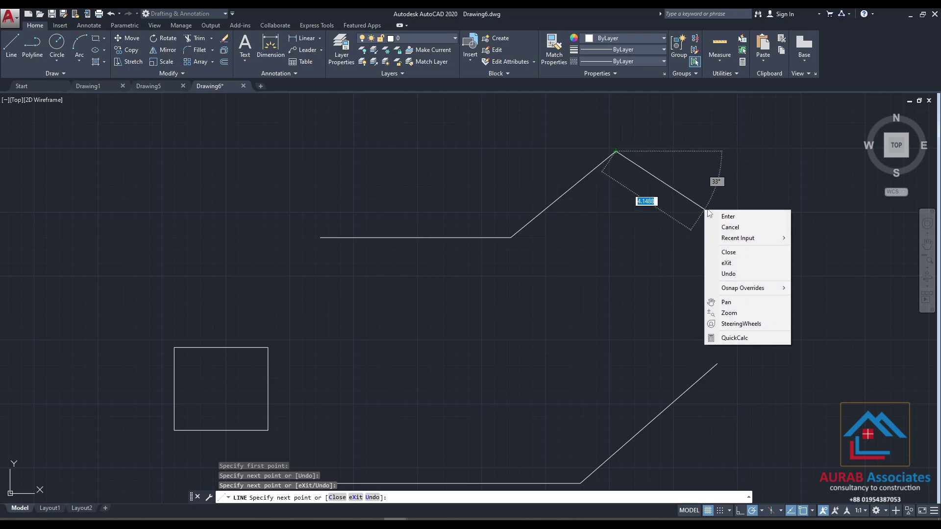
left_click(723, 214)
scroll(544, 169, "down", 4)
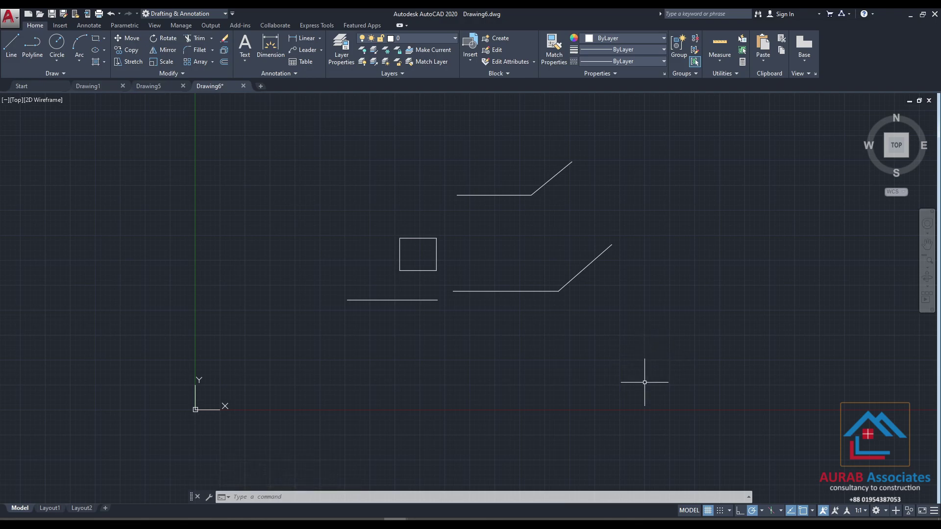
Erase the square and all lines with a crossing window and Delete.
left_click(647, 397)
left_click(332, 123)
key("Delete")
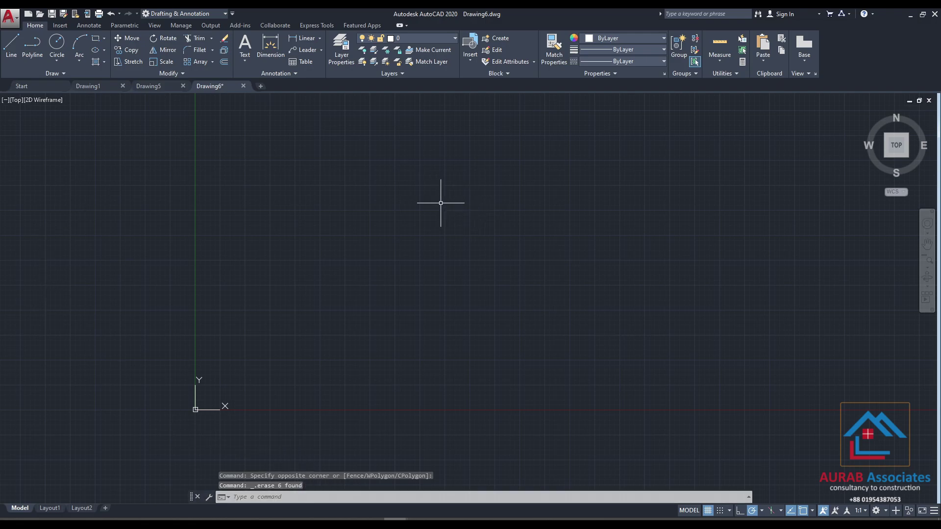
left_click(57, 43)
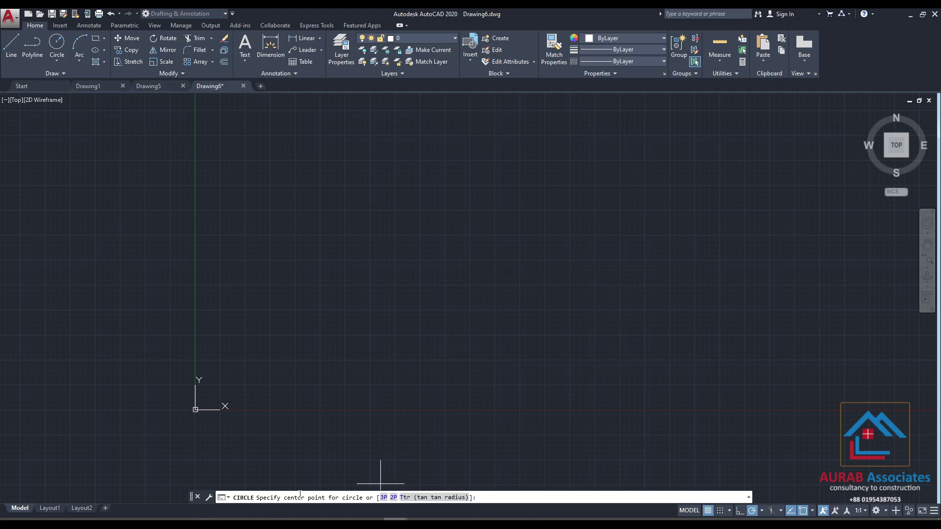
Draw a circle of radius 20 centred mid-drawing.
left_click(412, 252)
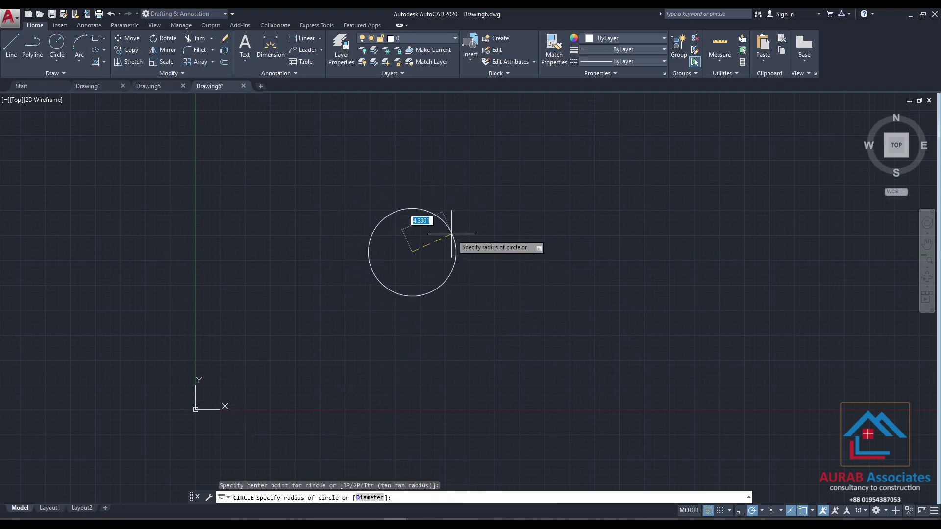
scroll(451, 245, "up", 2)
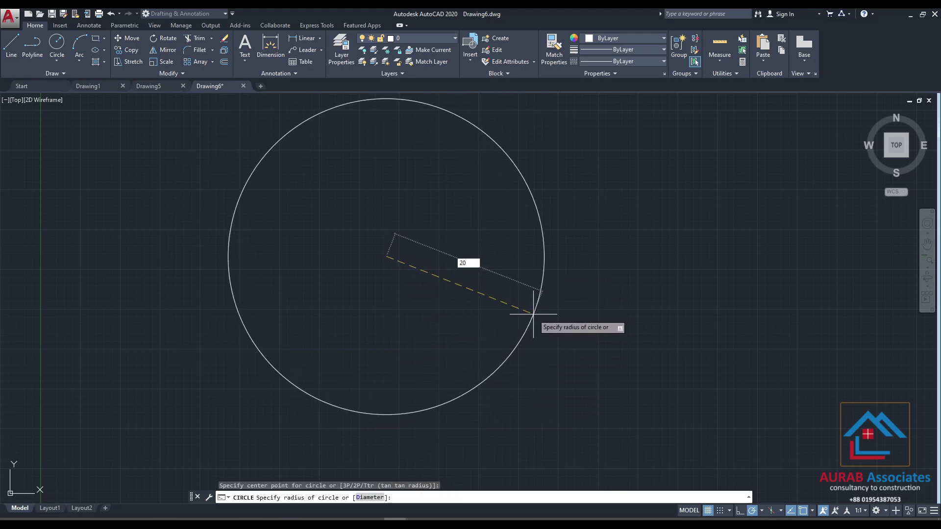
key("Return")
scroll(528, 292, "down", 4)
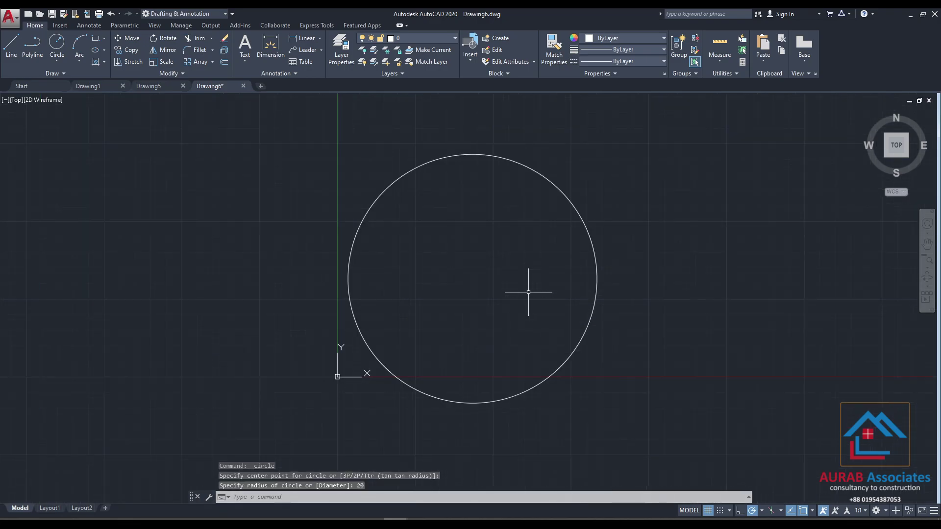
Erase the radius-20 circle using a crossing window.
middle_click_drag(569, 311, 453, 307)
left_click(547, 406)
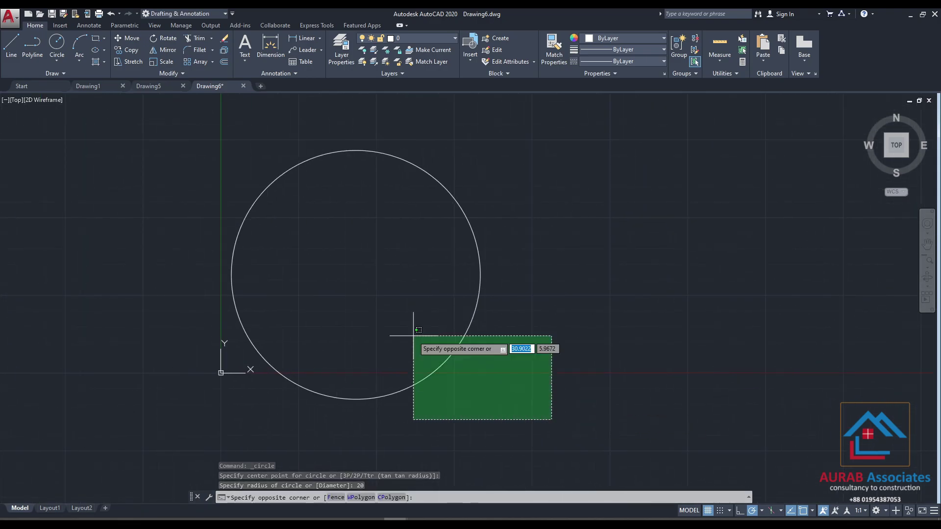
left_click(193, 128)
key("Delete")
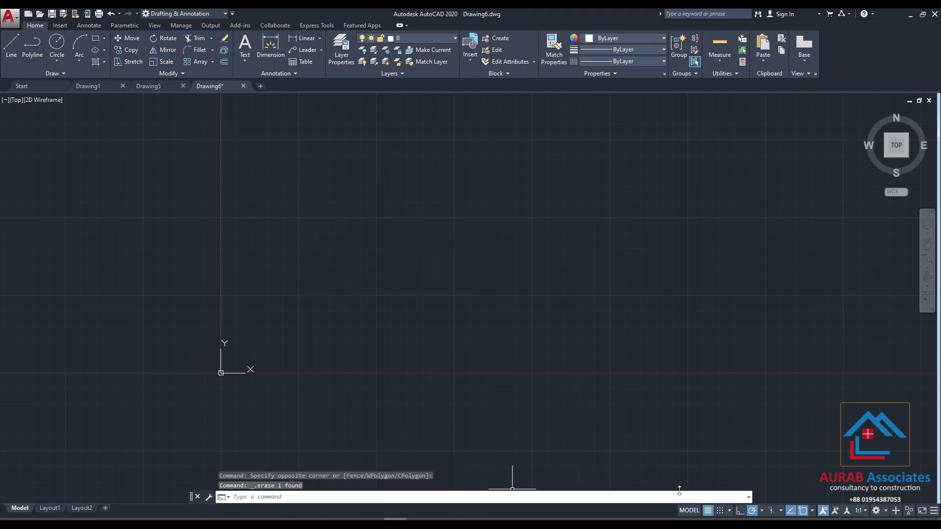
Add Dynamic Input to the status bar's toggles.
left_click(934, 512)
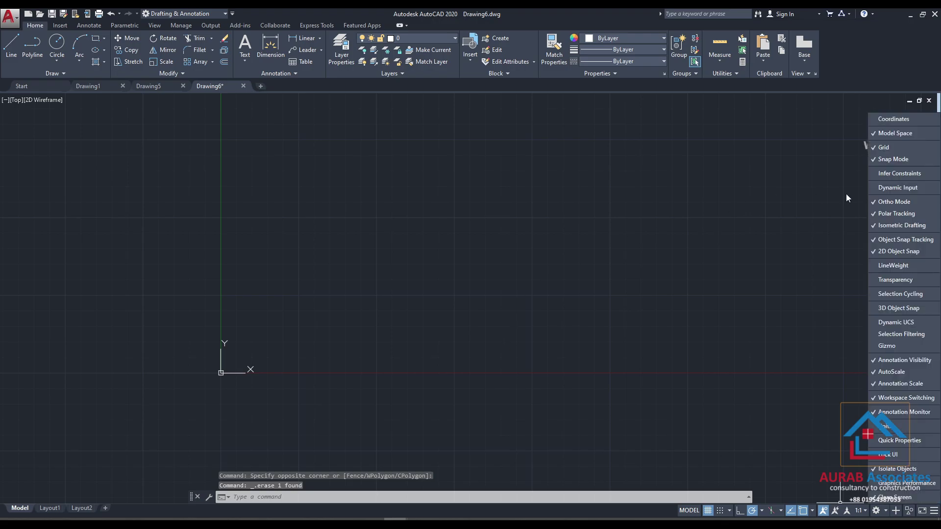
left_click(886, 187)
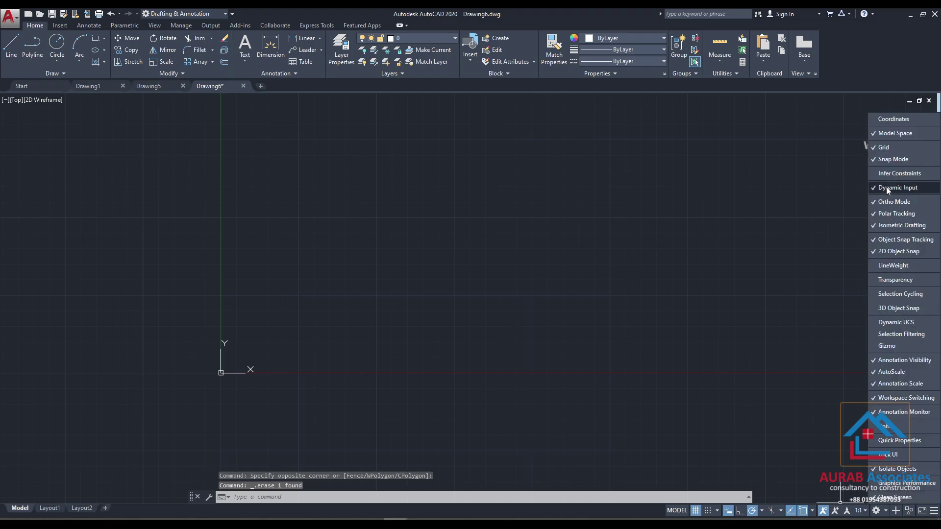
left_click(729, 513)
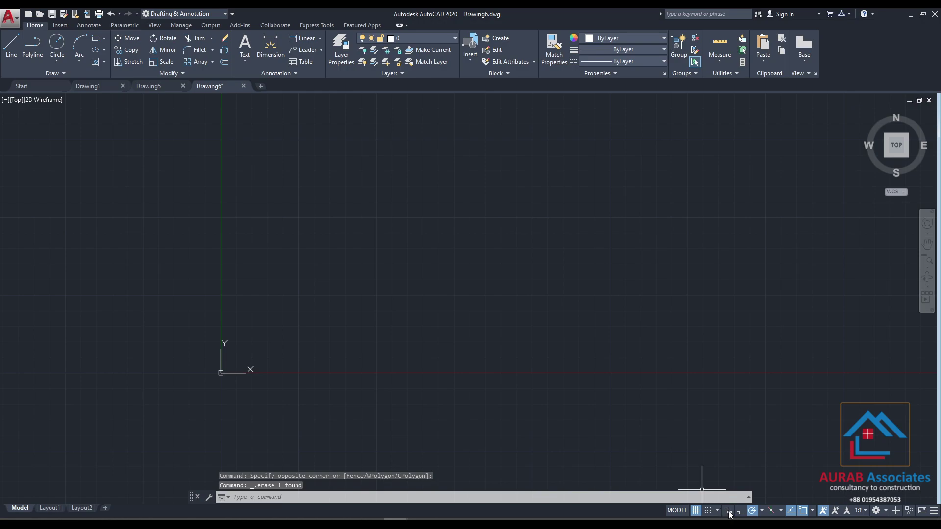
Draw two circles by picking centre and radius points.
left_click(57, 45)
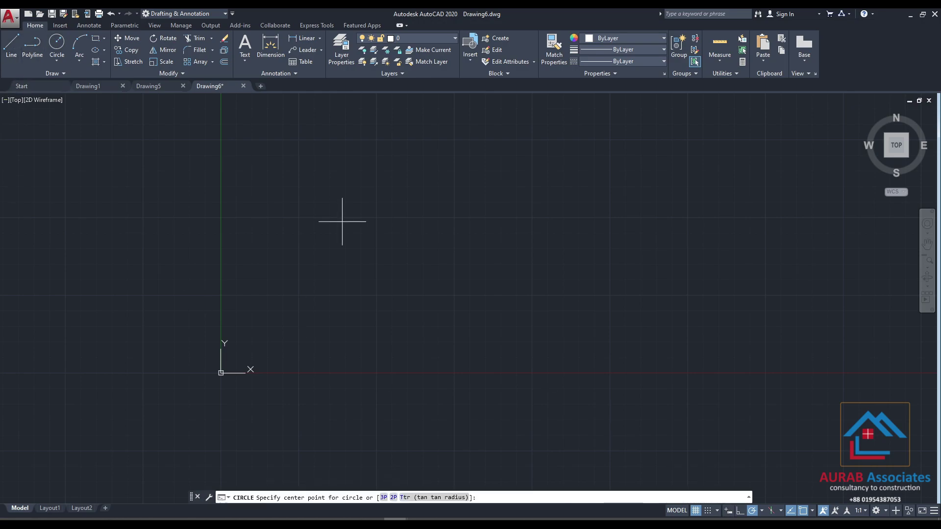
left_click(375, 231)
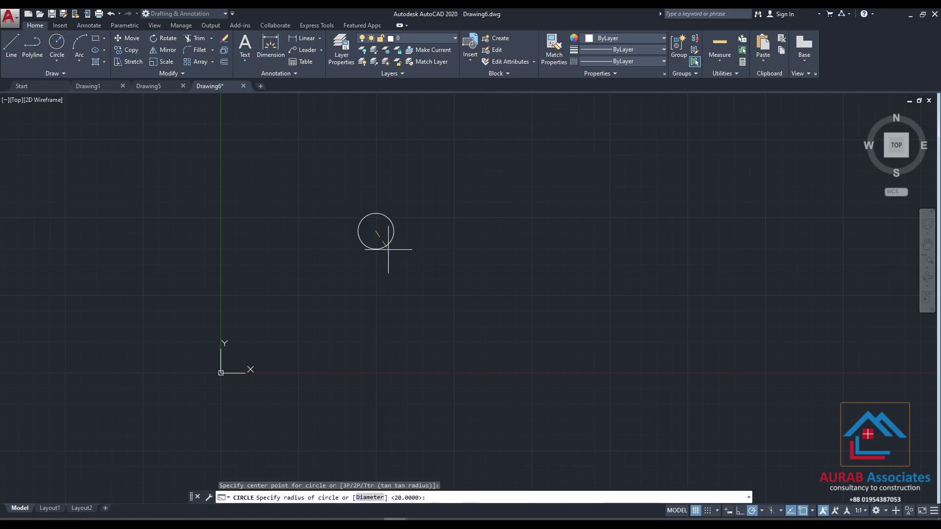
left_click(412, 276)
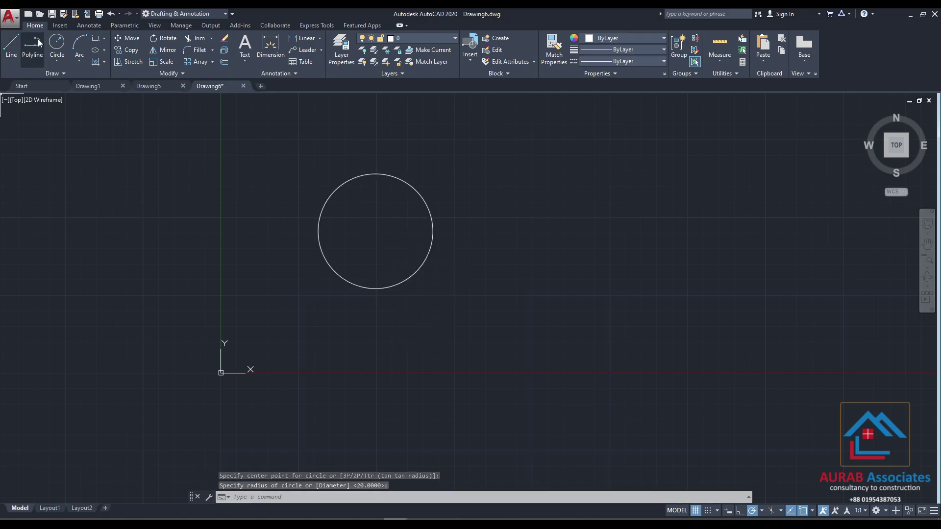
left_click(57, 45)
left_click(523, 302)
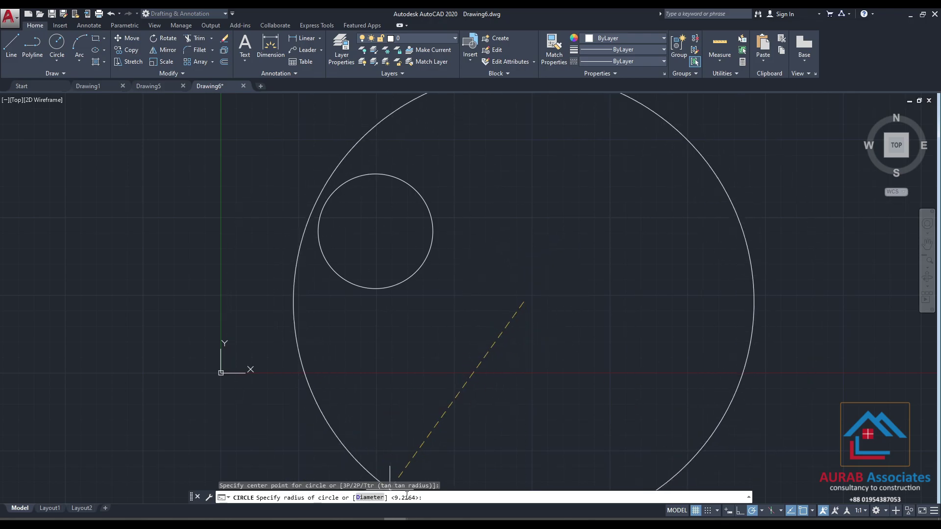
left_click(578, 305)
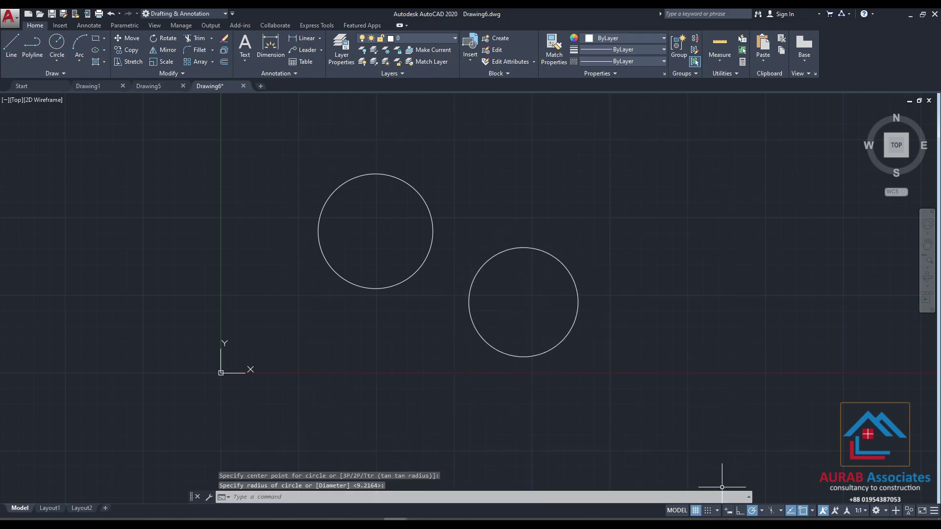
Turn on Dynamic Input, draw a third small circle, and start a line beside them.
left_click(728, 511)
left_click(57, 44)
left_click(616, 206)
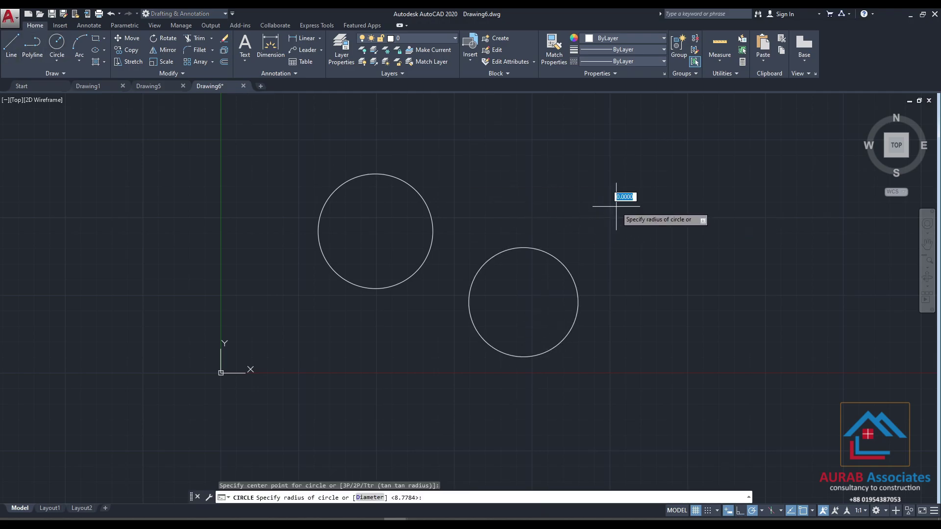
left_click(647, 210)
scroll(315, 309, "down", 2)
middle_click_drag(315, 309, 136, 309)
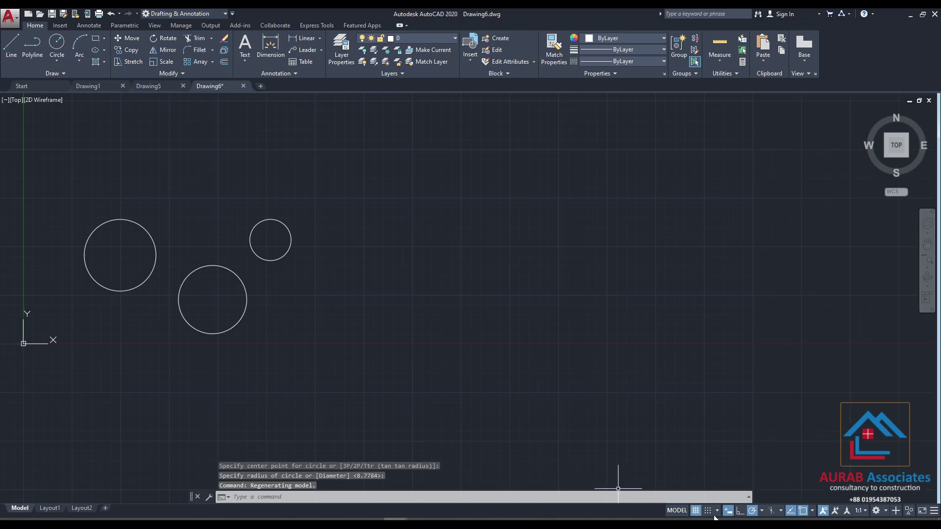
scroll(590, 265, "down", 2)
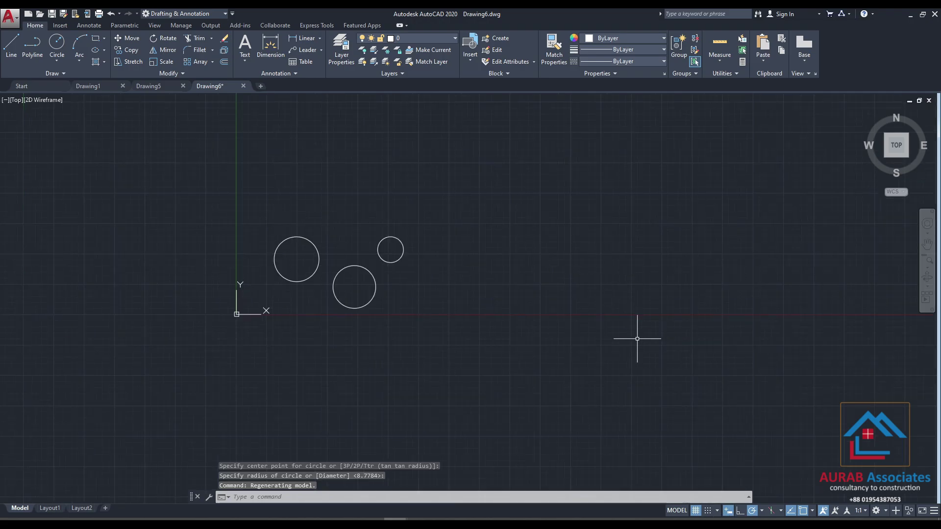
left_click(10, 46)
left_click(446, 231)
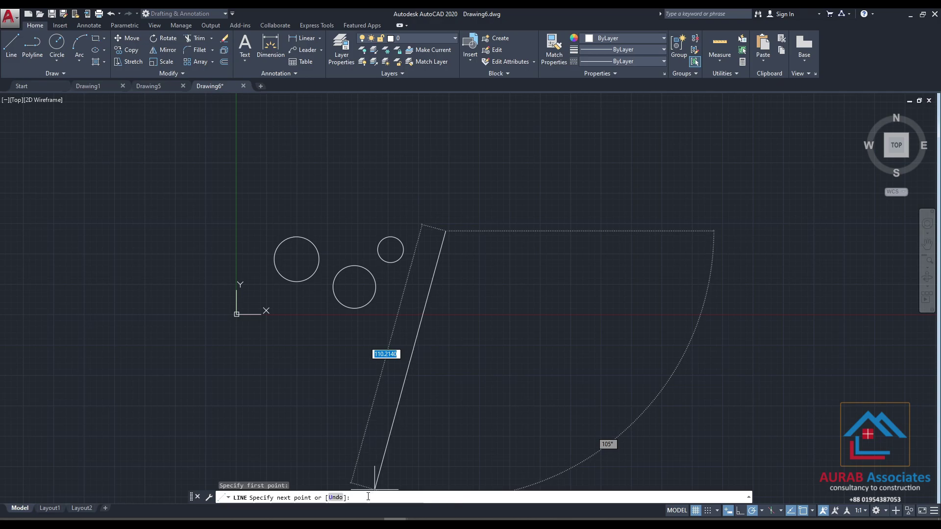
Turn on Ortho, cancel the pending line, and erase all three circles.
left_click(727, 510)
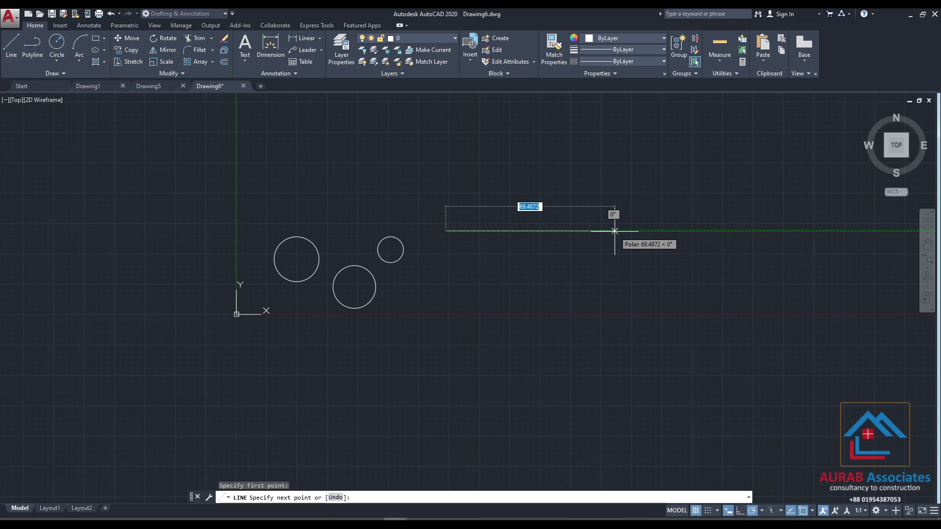
key("Escape")
left_click(573, 343)
left_click(201, 195)
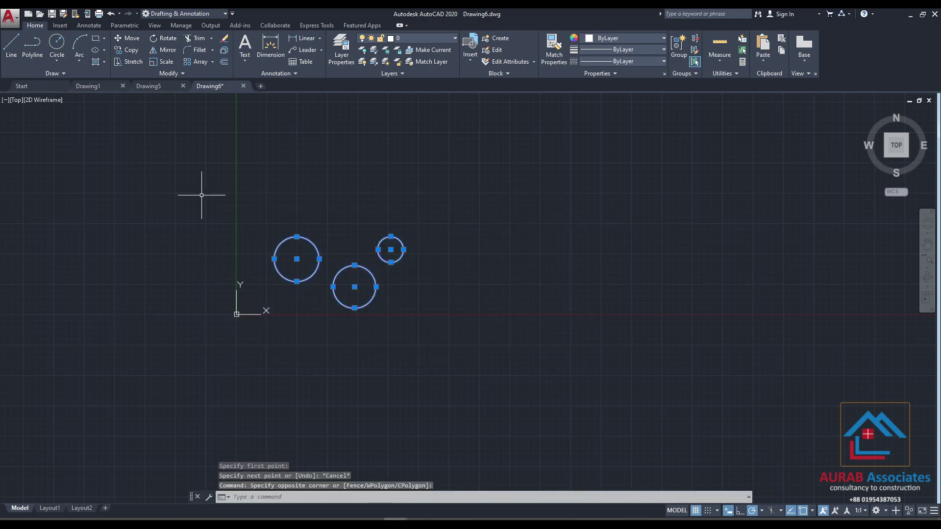
key("Delete")
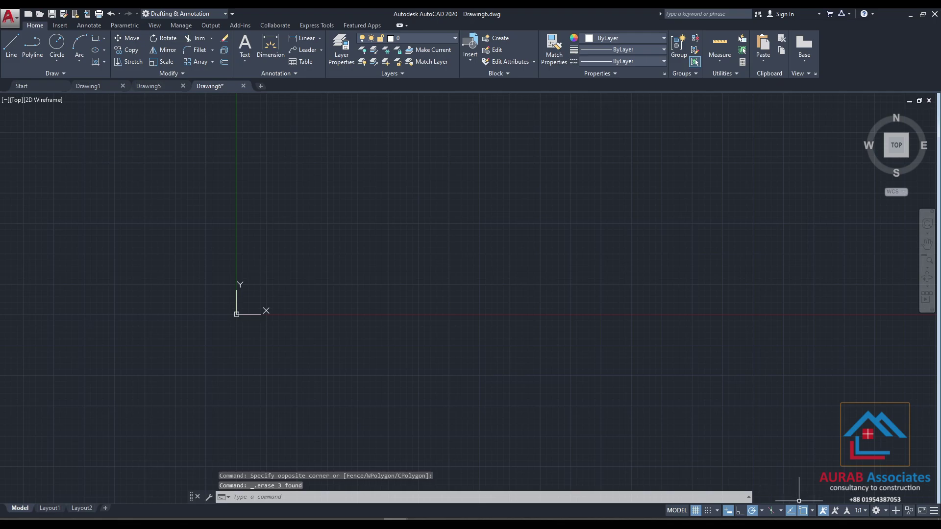
Switch off the grid in the empty Drawing6.
middle_click_drag(799, 501, 732, 410)
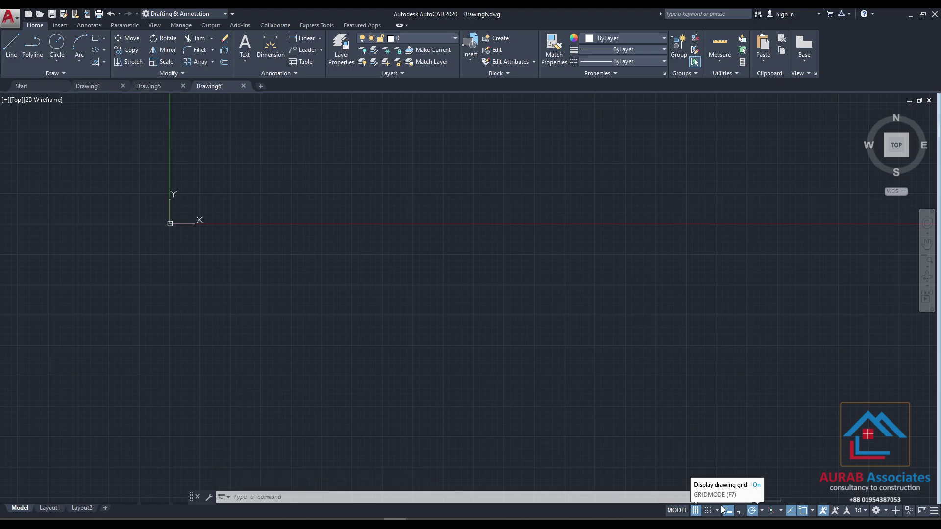
left_click(696, 511)
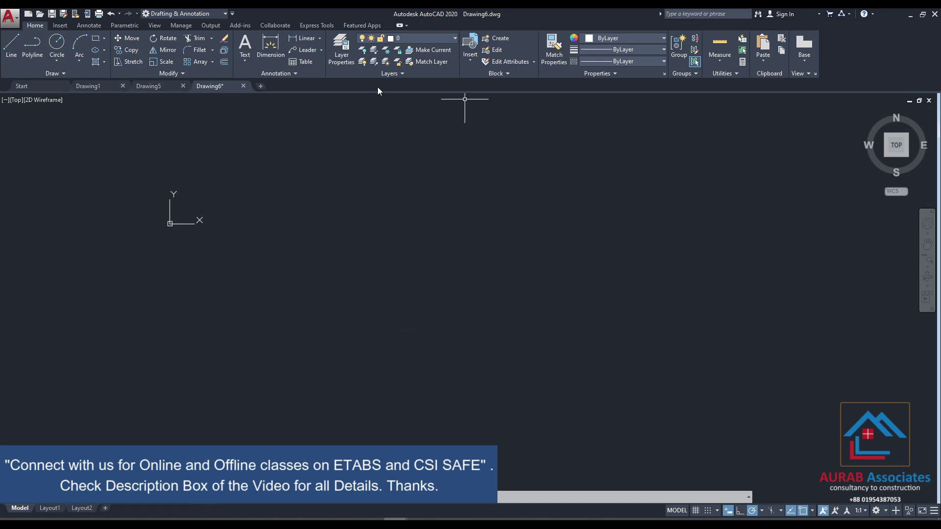
Close Drawing6 without saving, then close Drawing5.
left_click(242, 87)
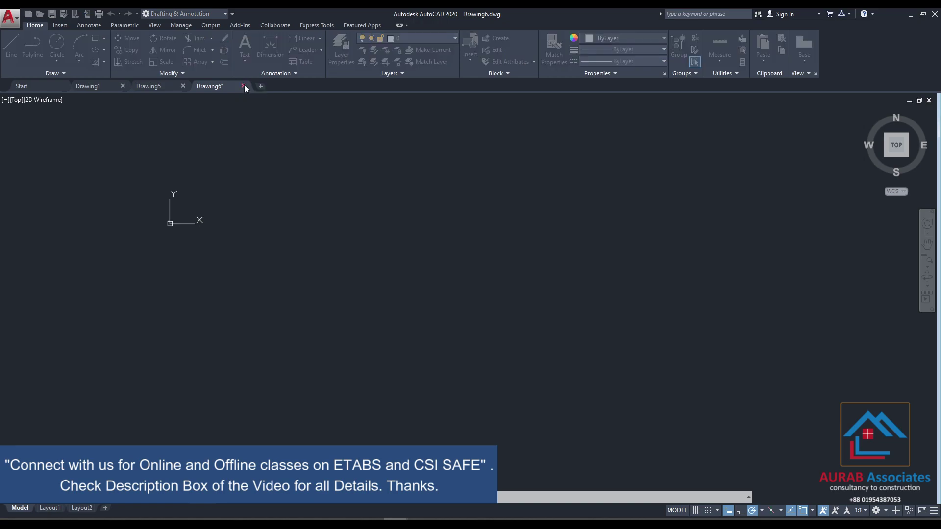
left_click(465, 289)
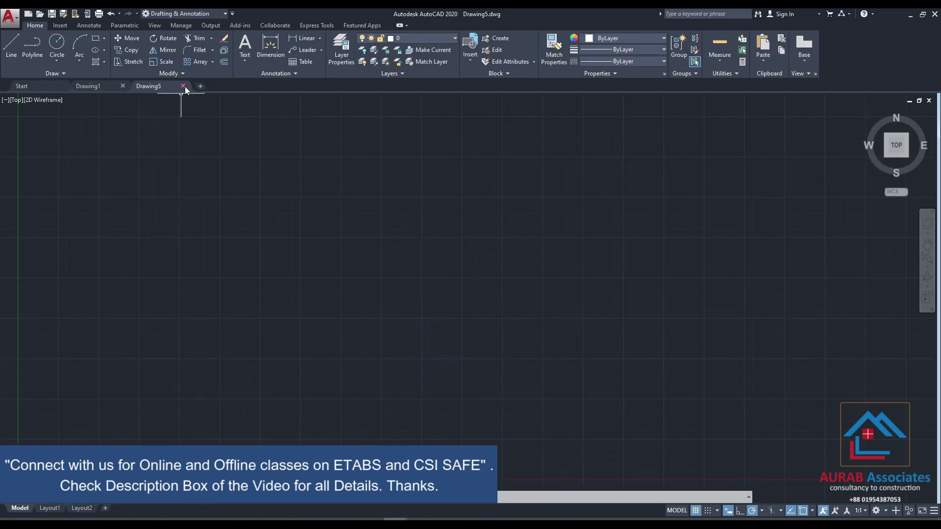
left_click(183, 86)
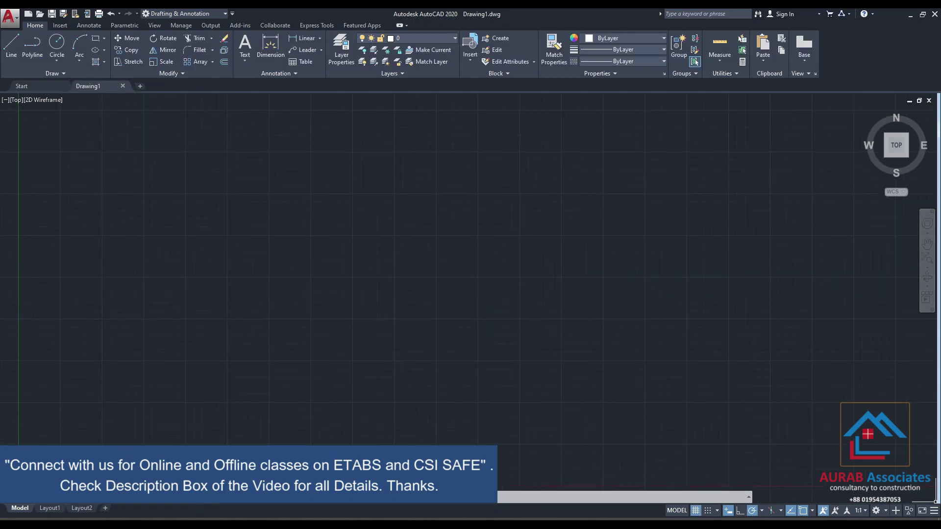
Turn off Drawing1's grid and abandon a trial line after placing its first point.
left_click(694, 513)
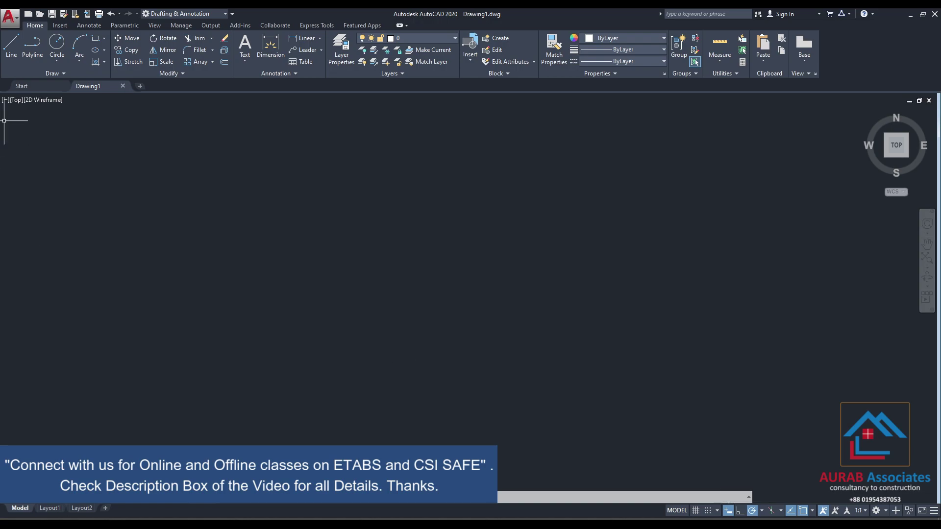
left_click(10, 51)
left_click(304, 246)
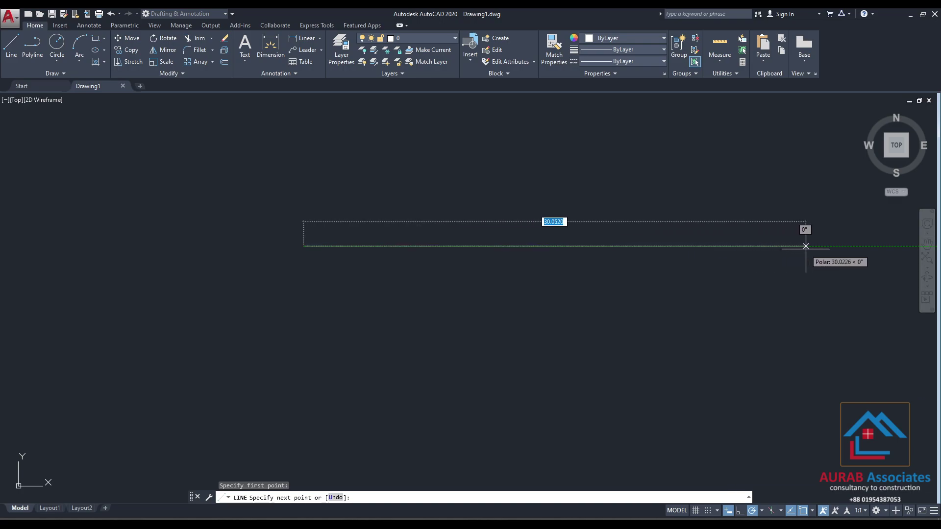
middle_click_drag(806, 246, 511, 284)
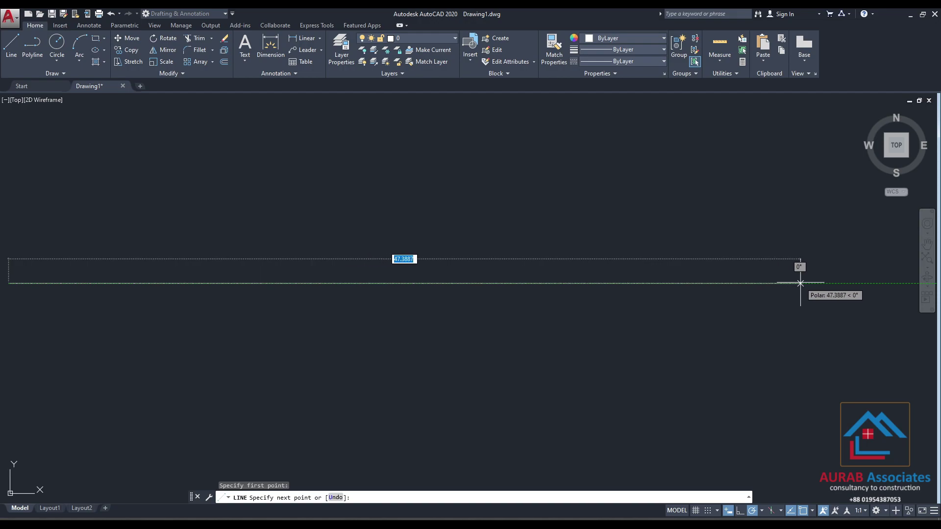
scroll(801, 283, "down", 2)
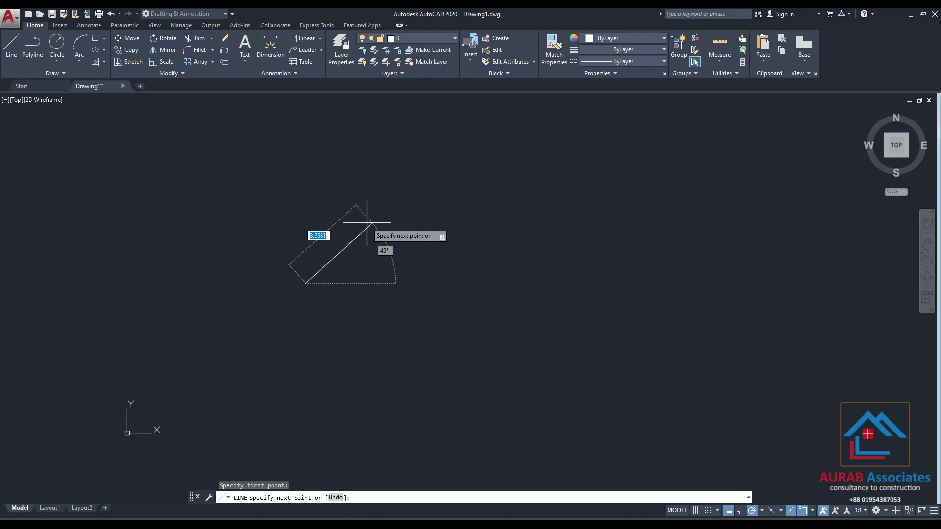
key("Escape")
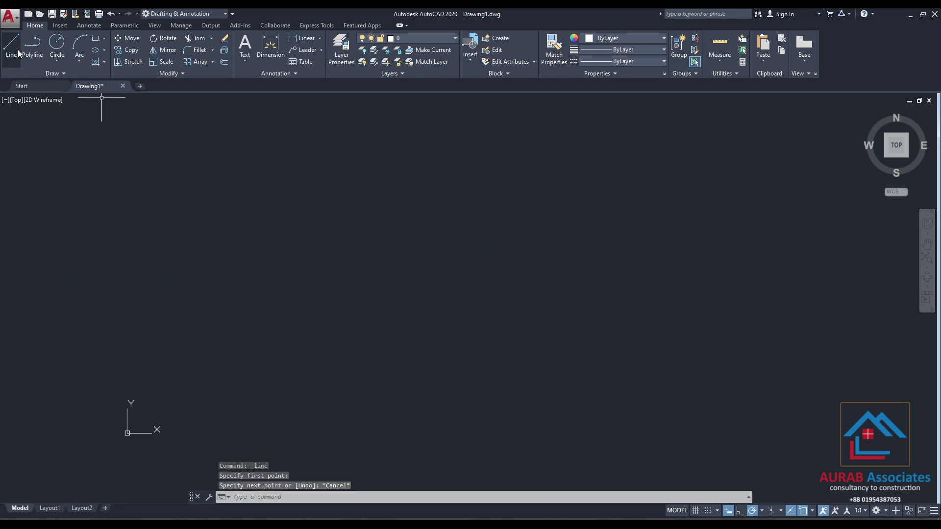
Draw a square with the Rectangle tool by picking two corners.
left_click(99, 38)
left_click(395, 213)
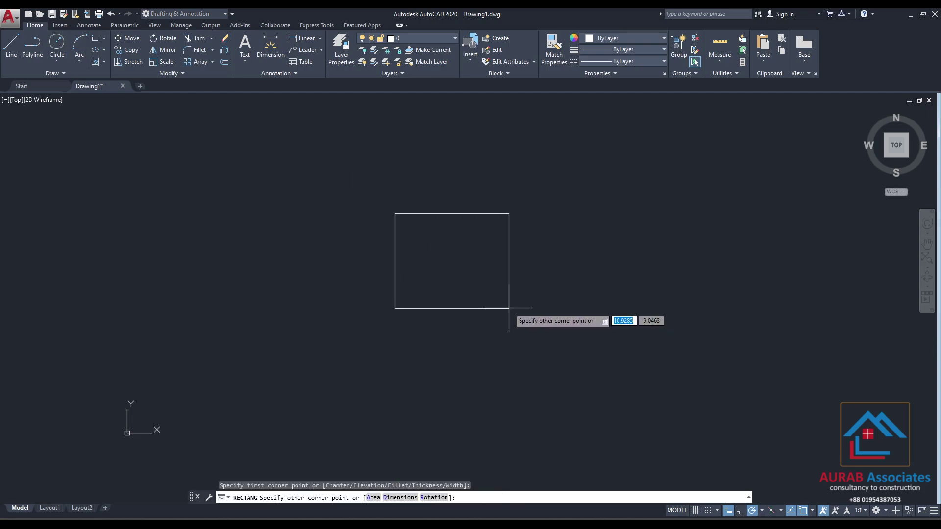
left_click(543, 351)
Abandon a circle after placing its centre, then erase the square.
left_click(51, 43)
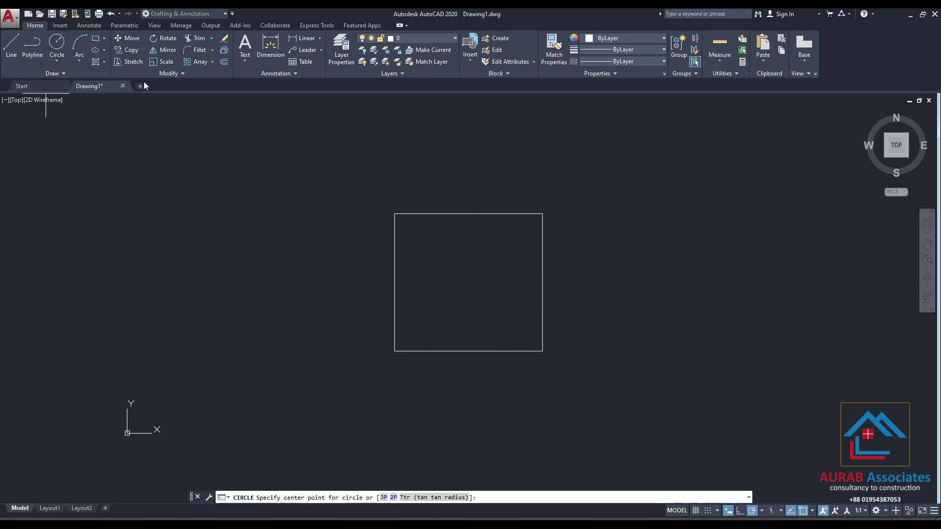
middle_click_drag(717, 200, 478, 211)
left_click(531, 242)
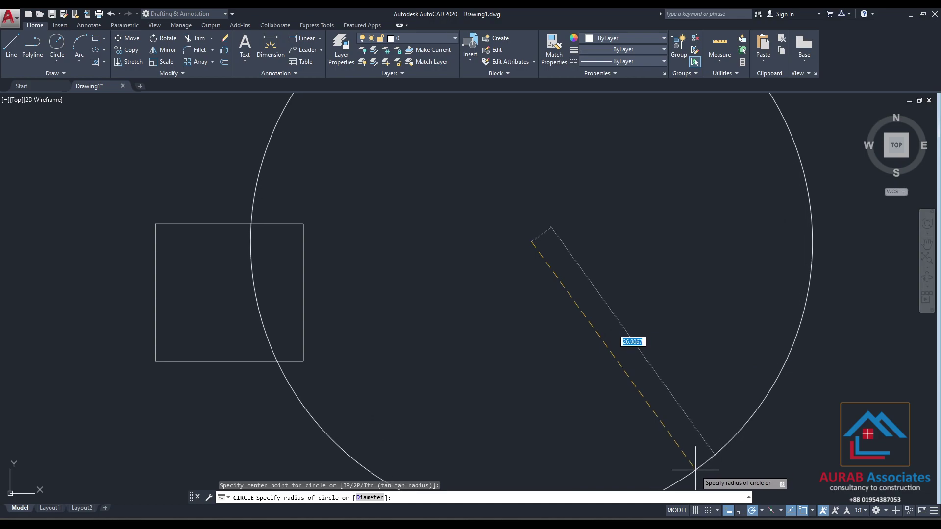
key("Escape")
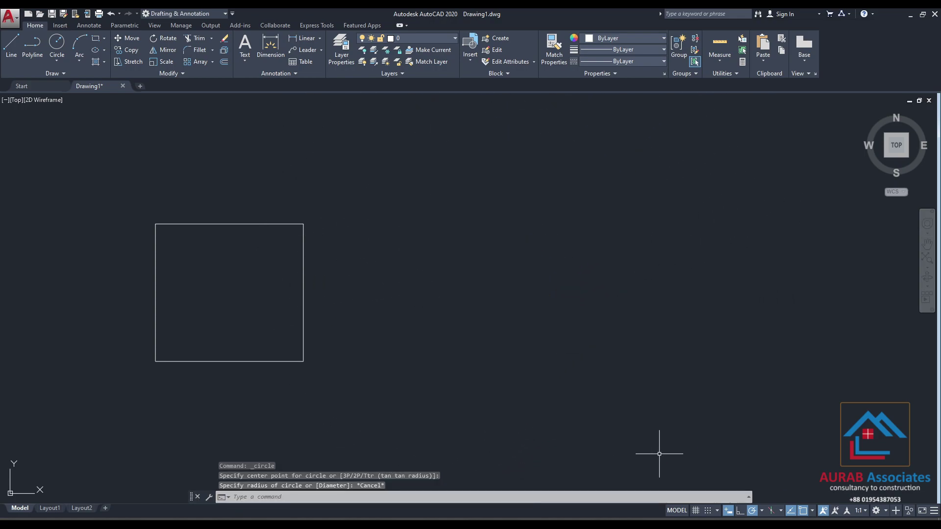
left_click(411, 403)
left_click(113, 199)
key("Delete")
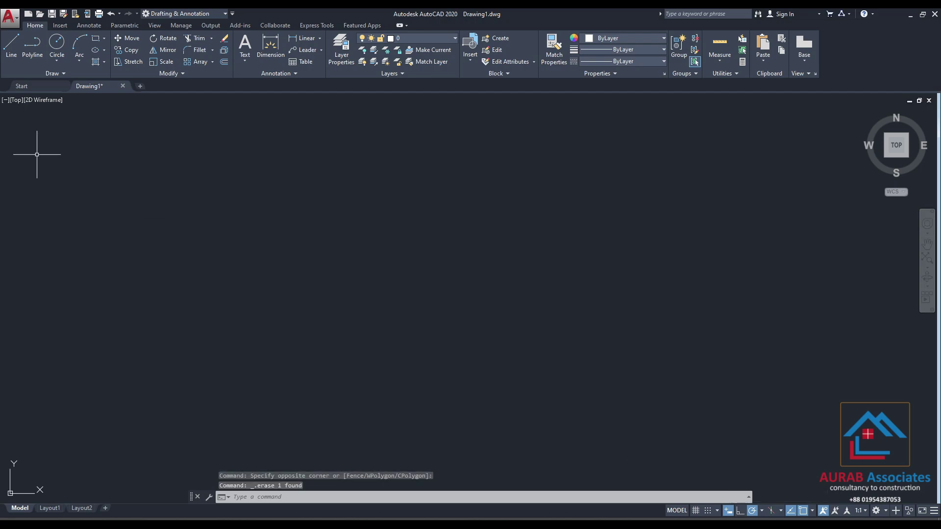
Draw a zig-zag chain of connected lines ending in a short vertical, then enable Ortho.
left_click(4, 44)
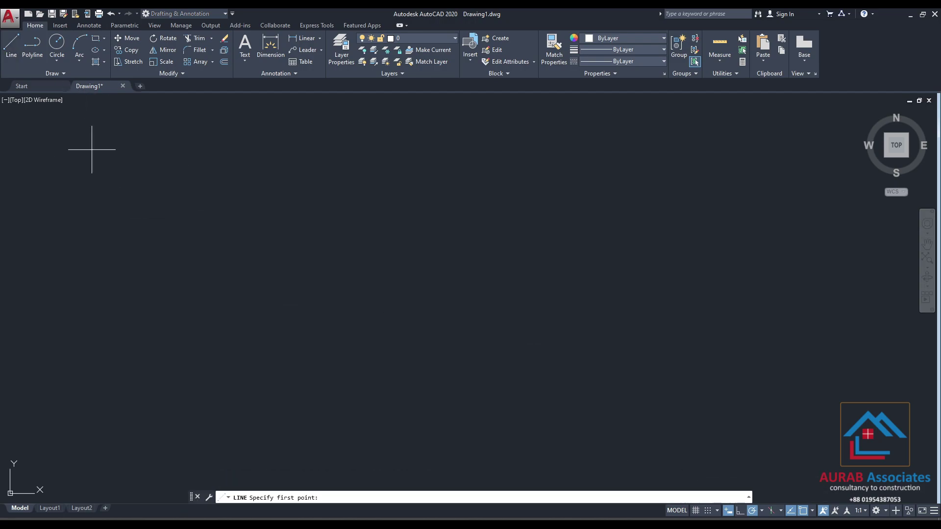
left_click(229, 270)
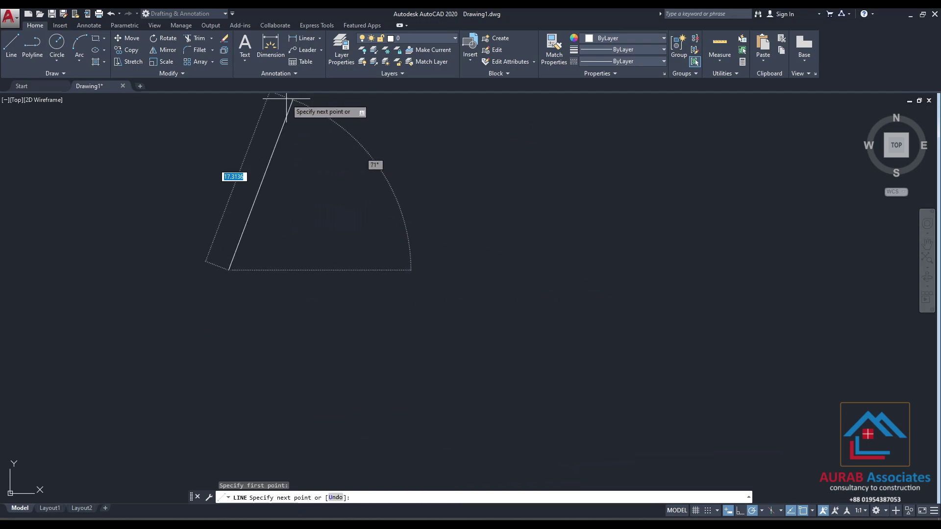
middle_click_drag(421, 224, 609, 234)
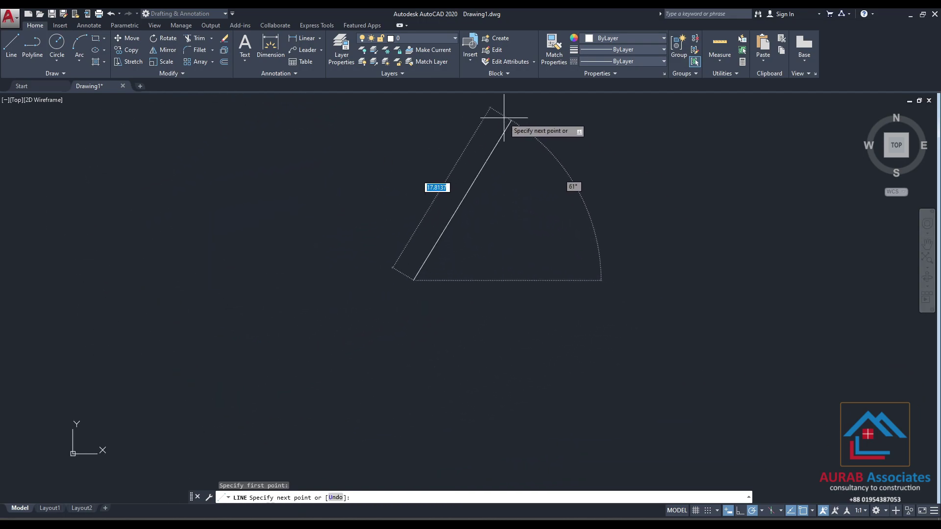
left_click(164, 266)
left_click(470, 413)
left_click(651, 208)
left_click(755, 325)
left_click(755, 404)
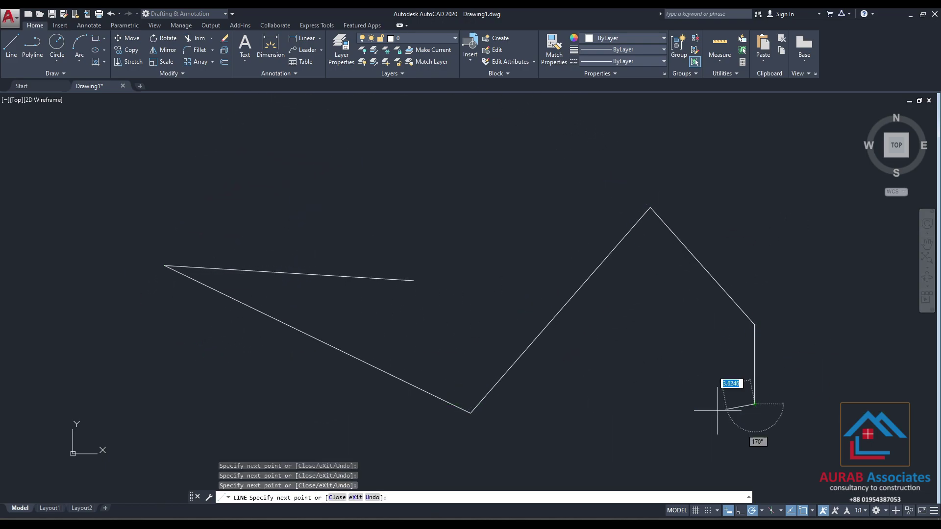
key("Escape")
scroll(252, 325, "down", 4)
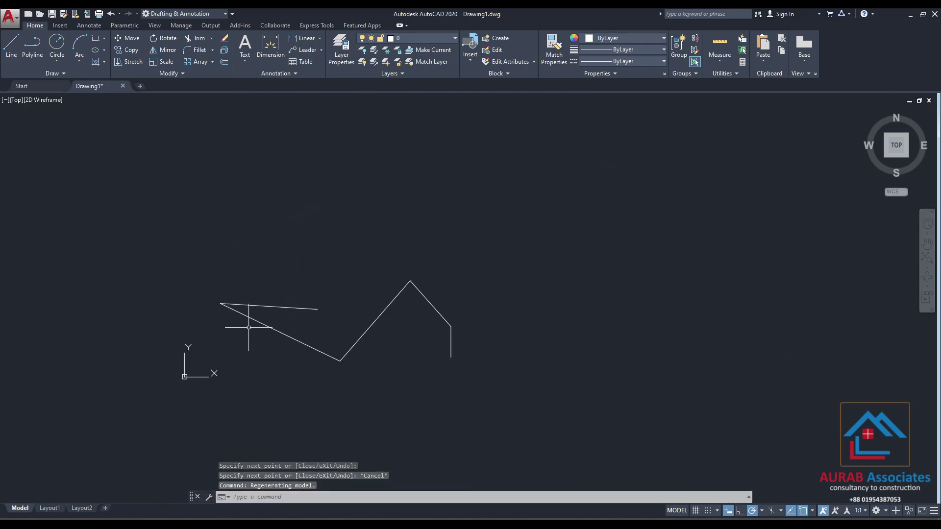
middle_click_drag(556, 334, 374, 388)
left_click(741, 510)
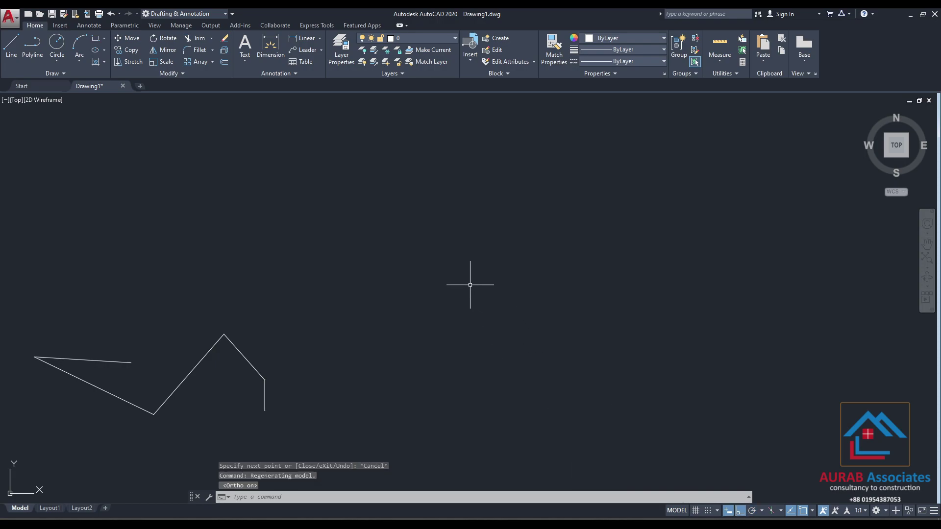
Draw the first stepped right-angled line profile to the right of the zig-zag lines.
left_click(11, 45)
left_click(398, 282)
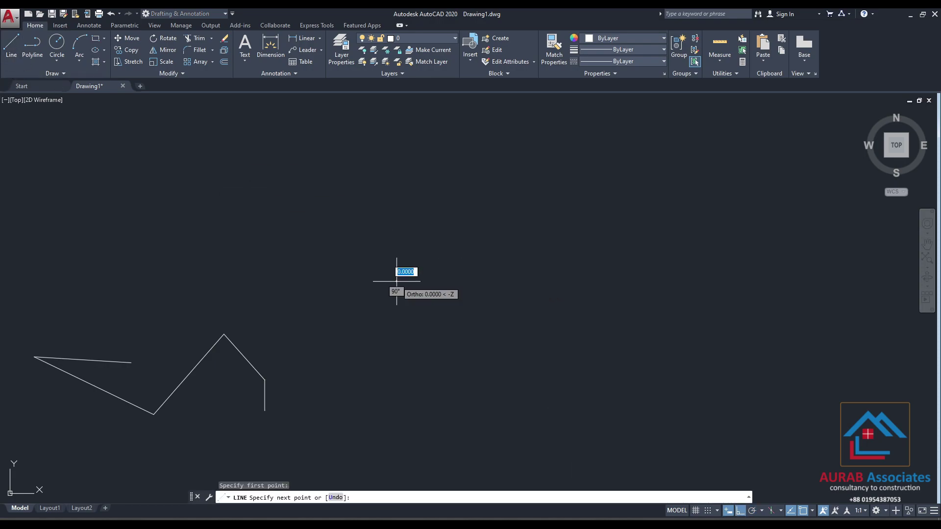
left_click(565, 281)
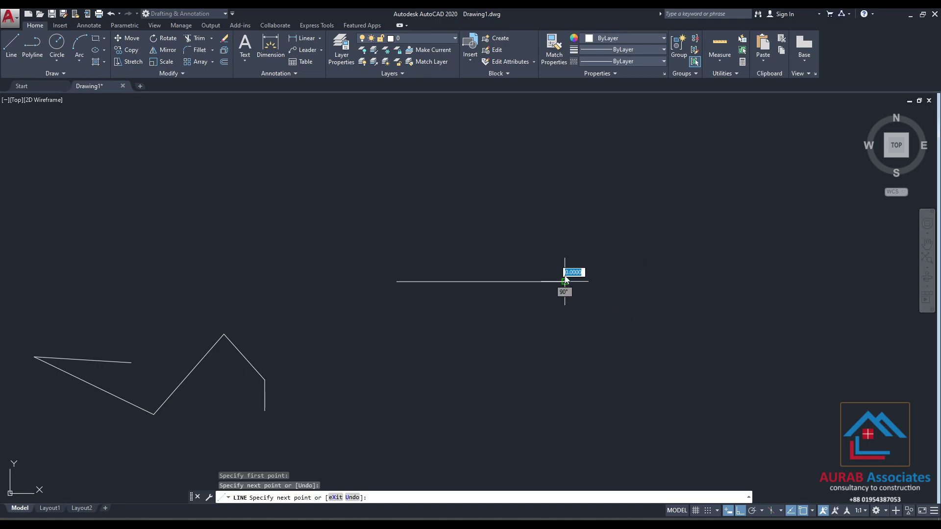
left_click(565, 149)
left_click(829, 150)
left_click(830, 427)
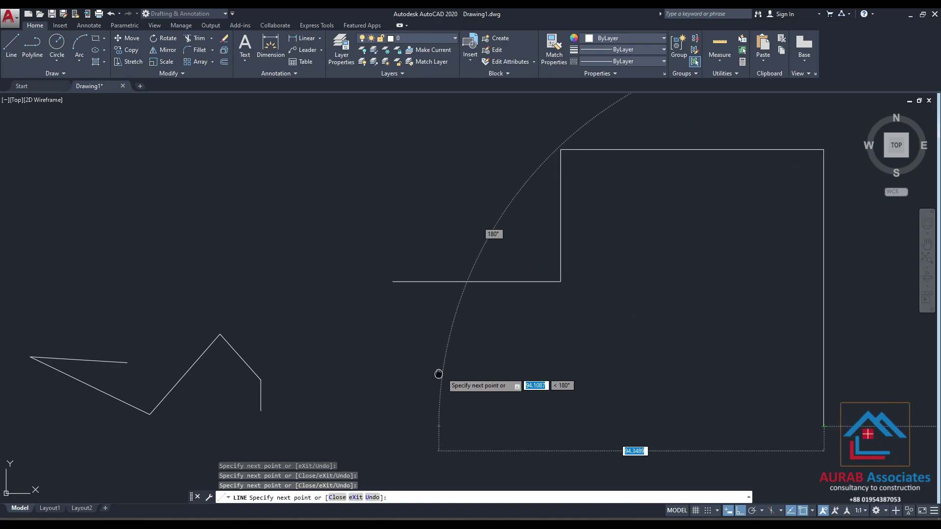
scroll(560, 334, "down", 2)
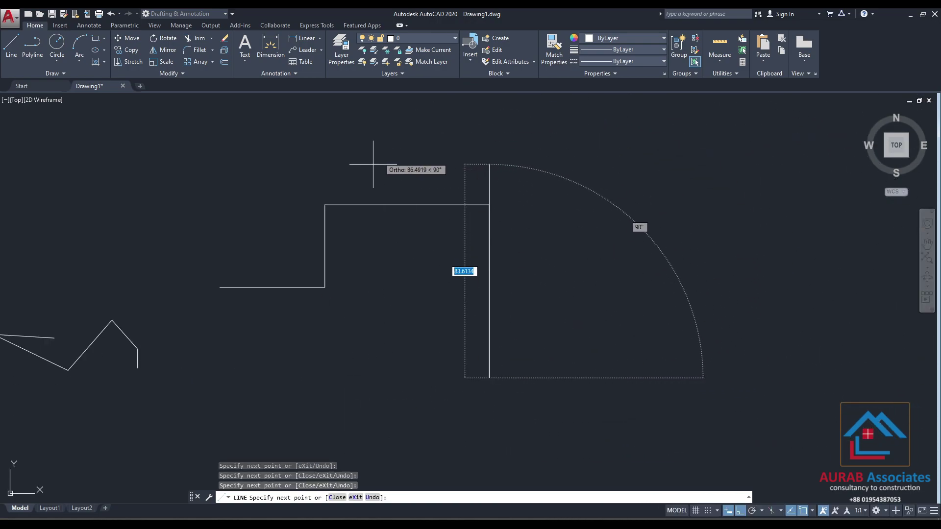
left_click(763, 341)
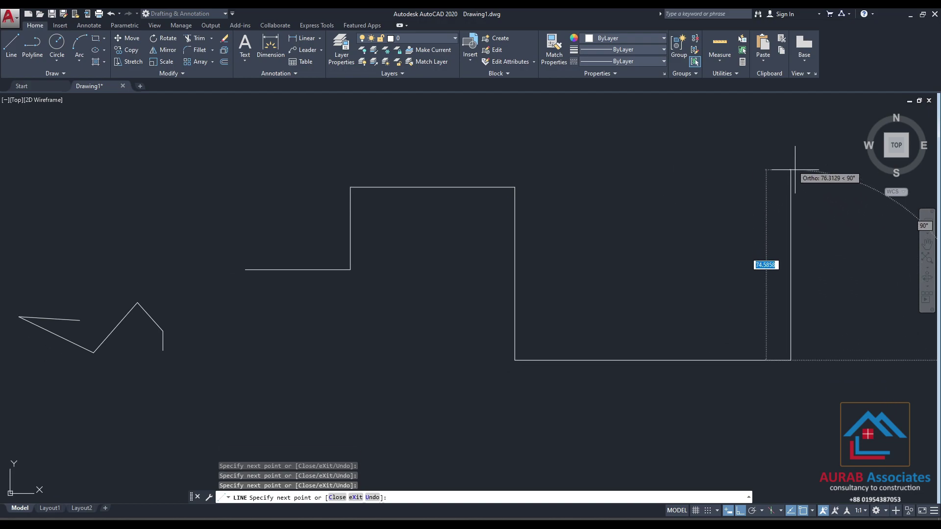
key("Escape")
mouse_move(161, 400)
middle_mouse_down()
mouse_move(513, 354)
mouse_move(318, 366)
middle_mouse_up()
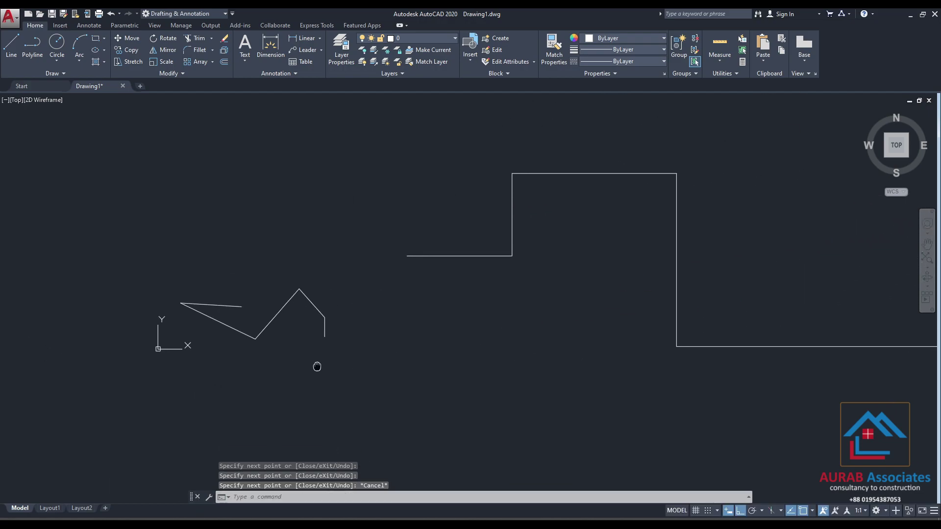
key("Escape")
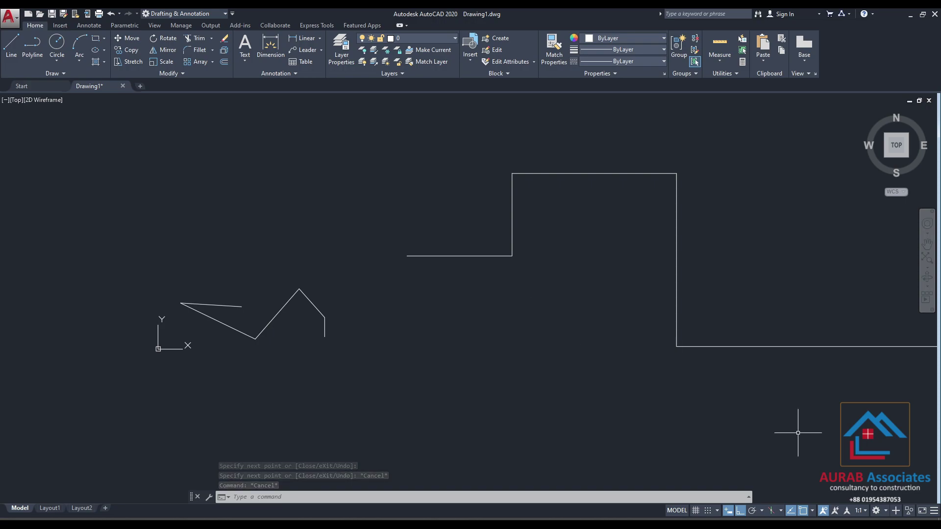
middle_click_drag(799, 435, 714, 384)
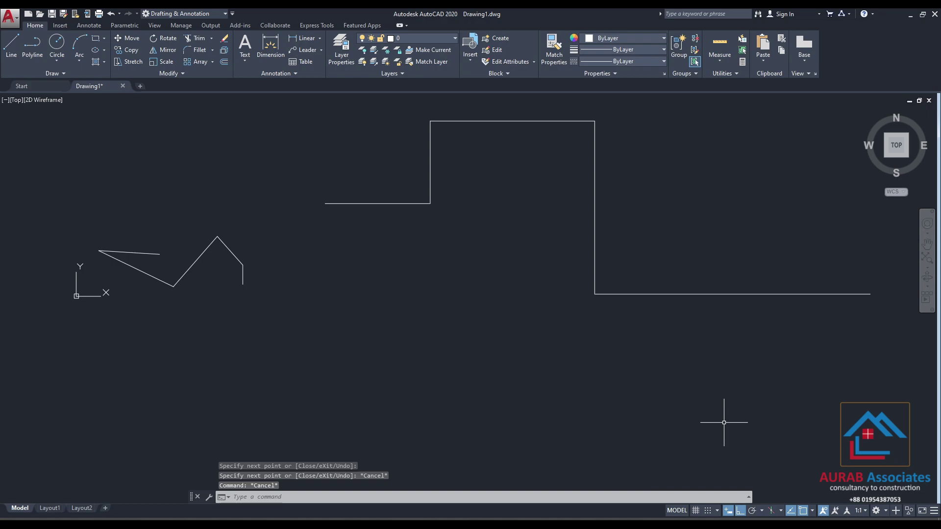
Draw a second stepped profile below the first, toggling Ortho with F8, then begin a crossing window.
key("F8")
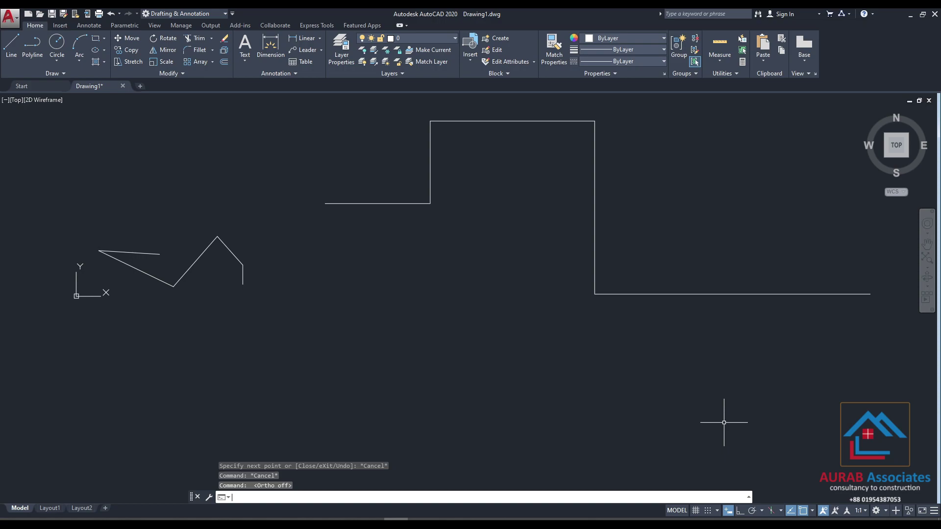
left_click(11, 47)
left_click(332, 375)
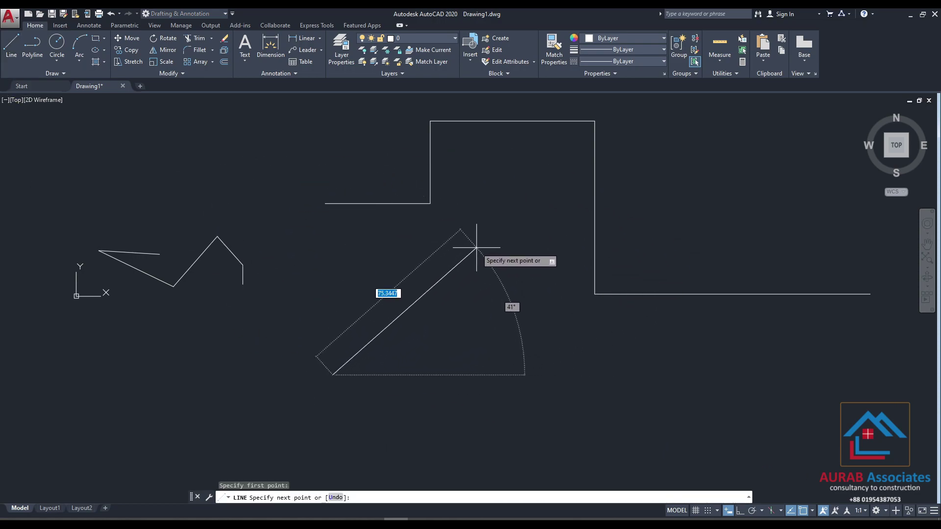
key("F8")
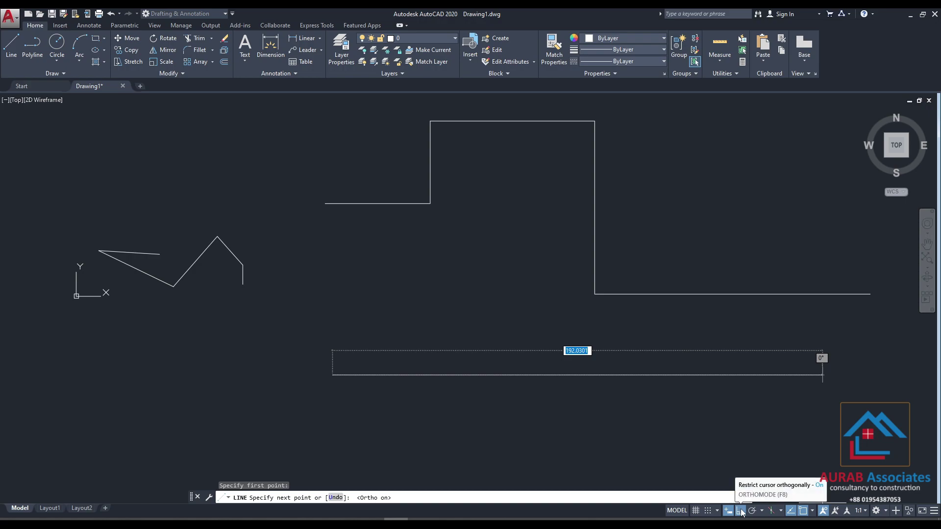
left_click(468, 343)
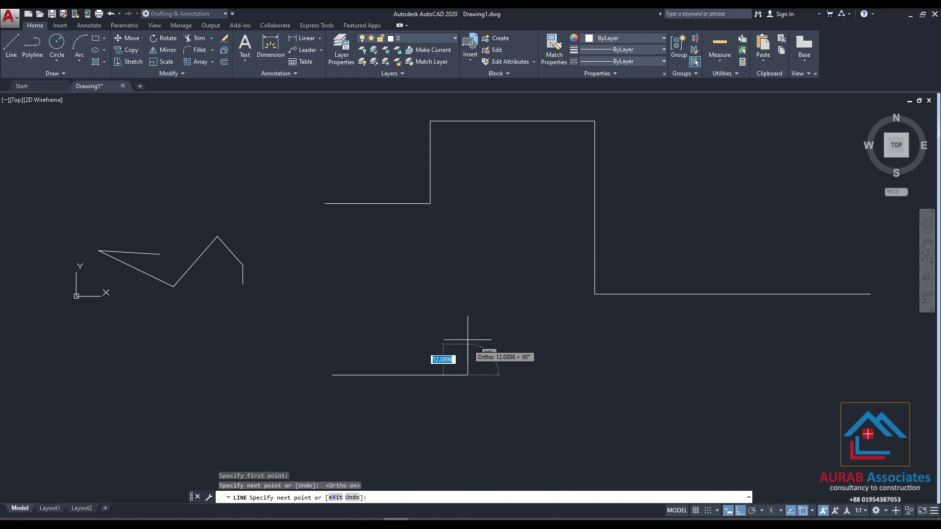
left_click(468, 254)
left_click(509, 254)
left_click(510, 329)
left_click(712, 329)
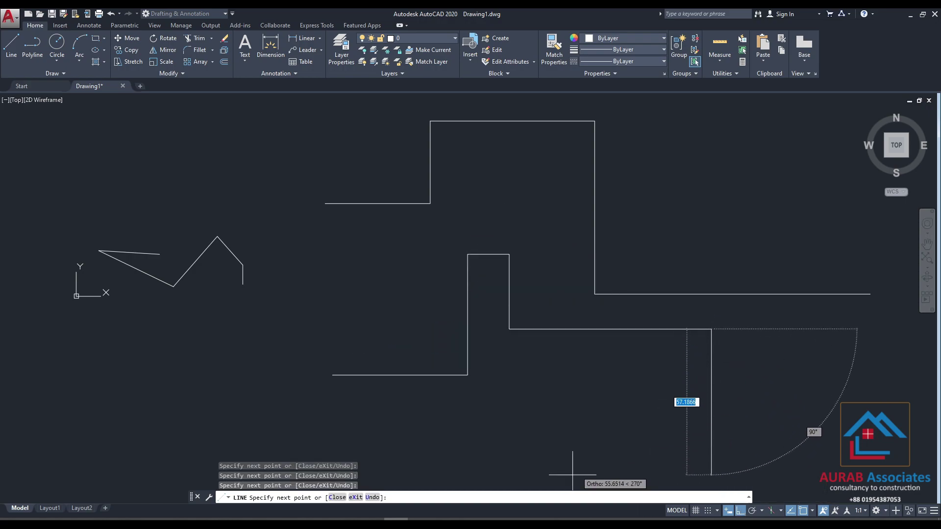
left_click(712, 411)
key("Escape")
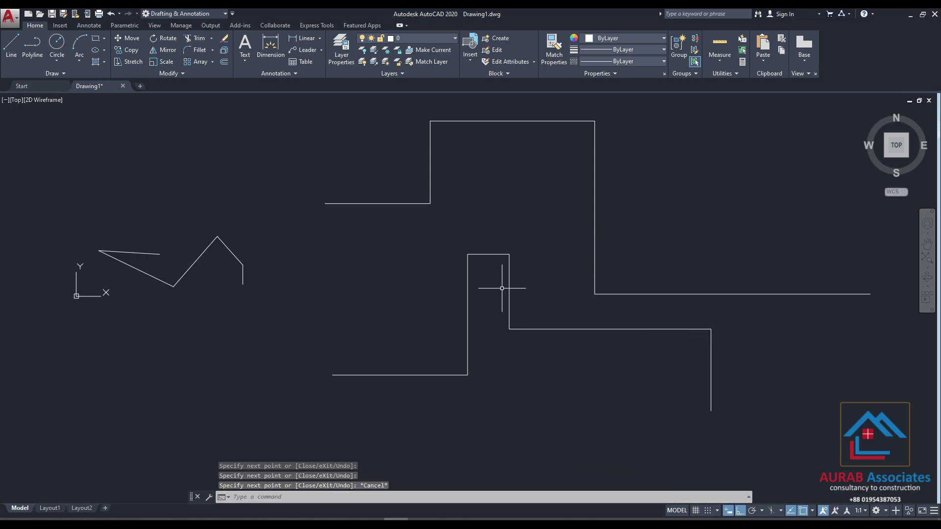
scroll(499, 280, "down", 3)
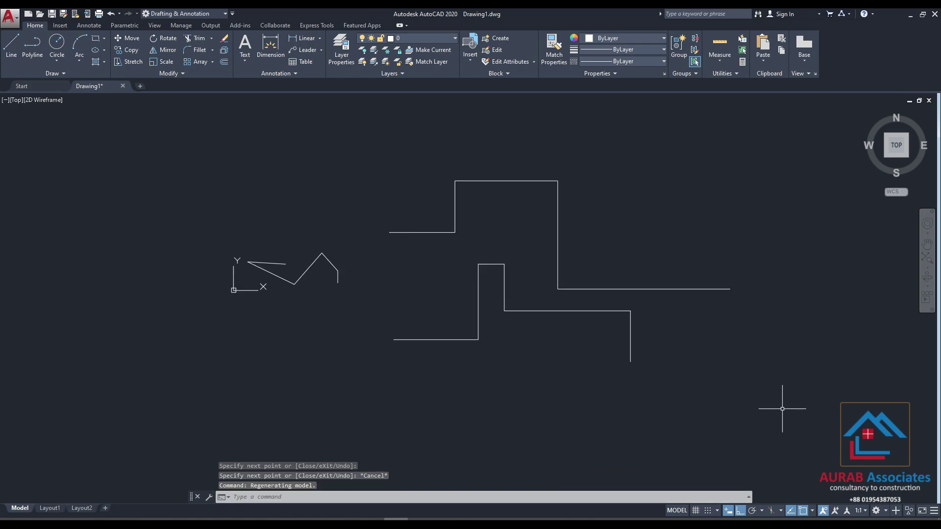
left_click(783, 410)
Erase all the lines and draw a single horizontal line.
left_click(213, 147)
key("Delete")
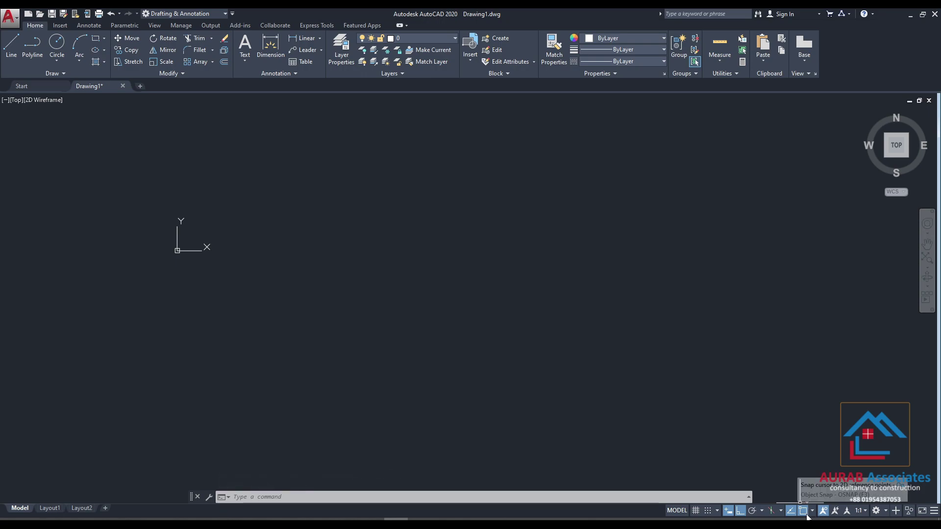
left_click(812, 511)
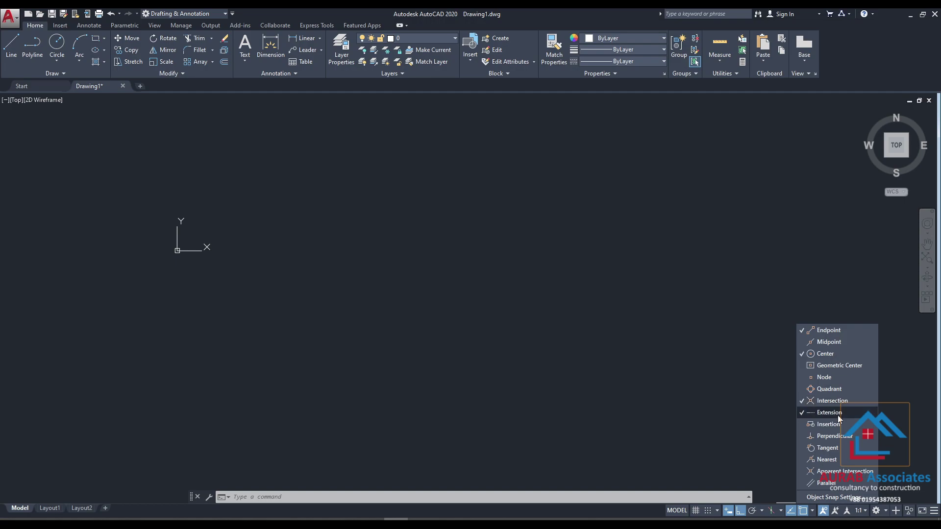
left_click(11, 40)
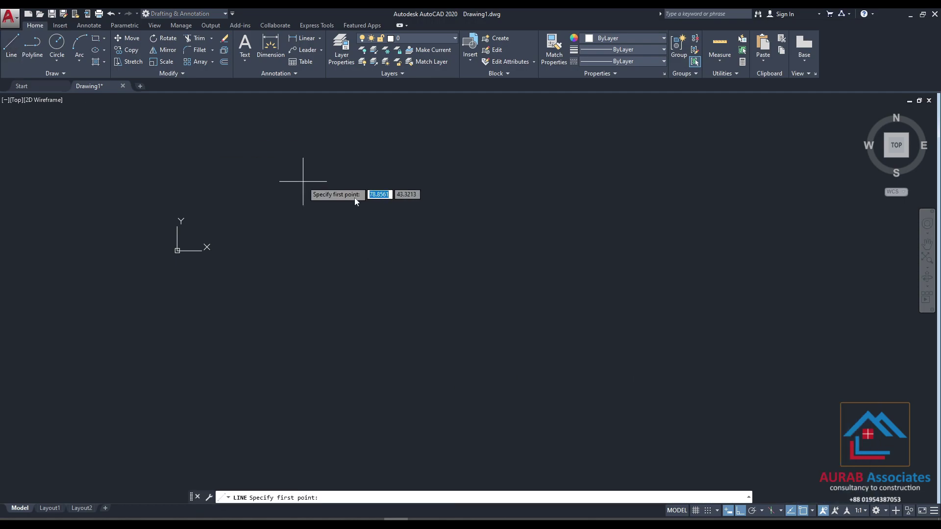
left_click(366, 235)
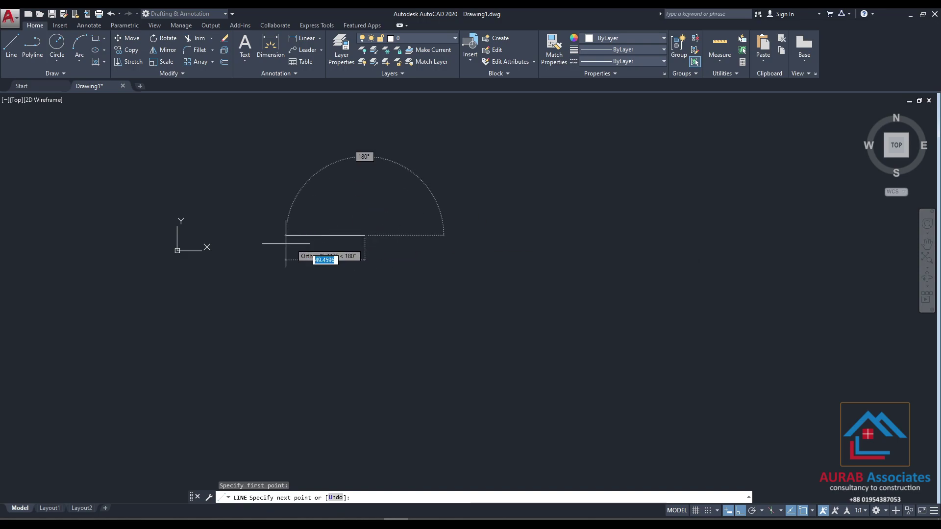
left_click(547, 235)
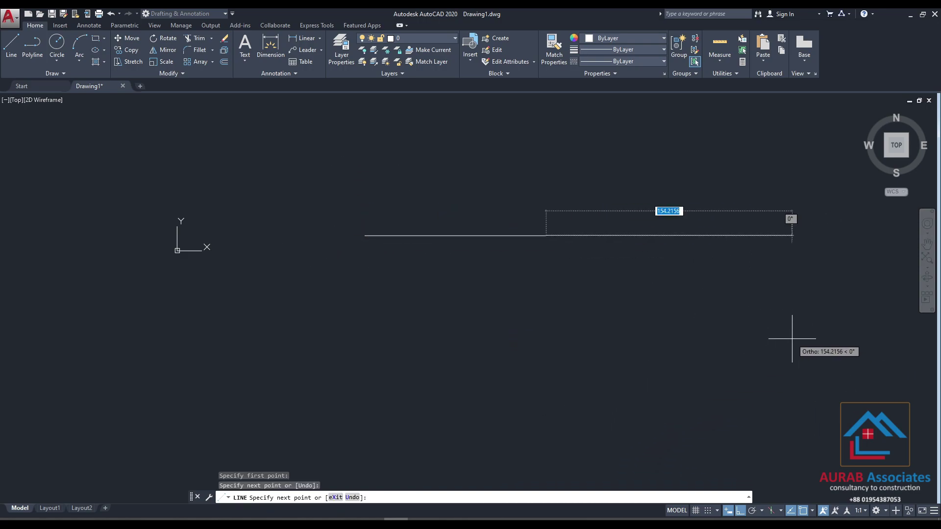
key("Escape")
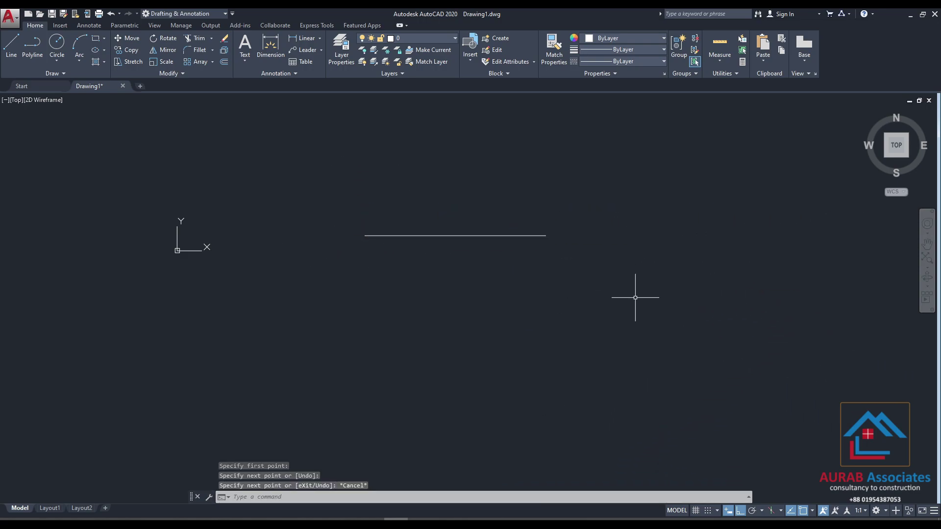
Turn on Midpoint object snap and try a line from the horizontal line's midpoint.
left_click(11, 45)
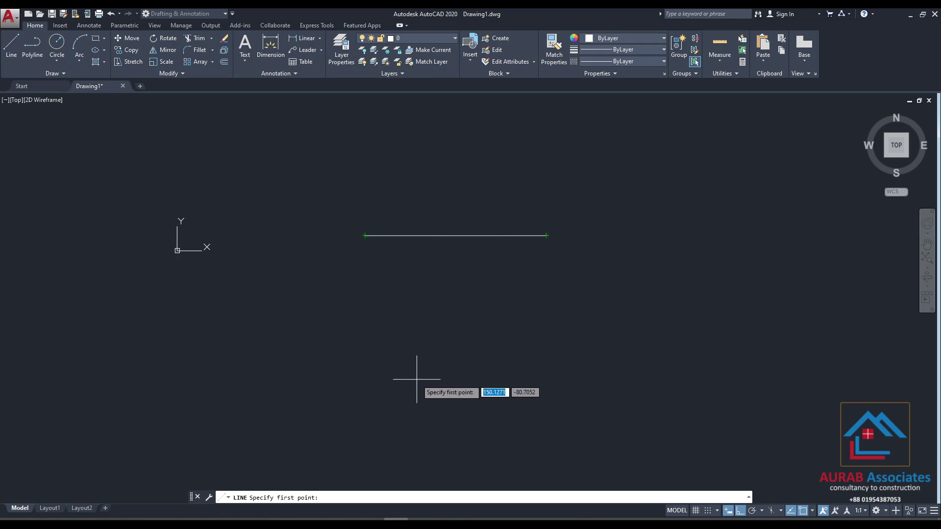
left_click(812, 512)
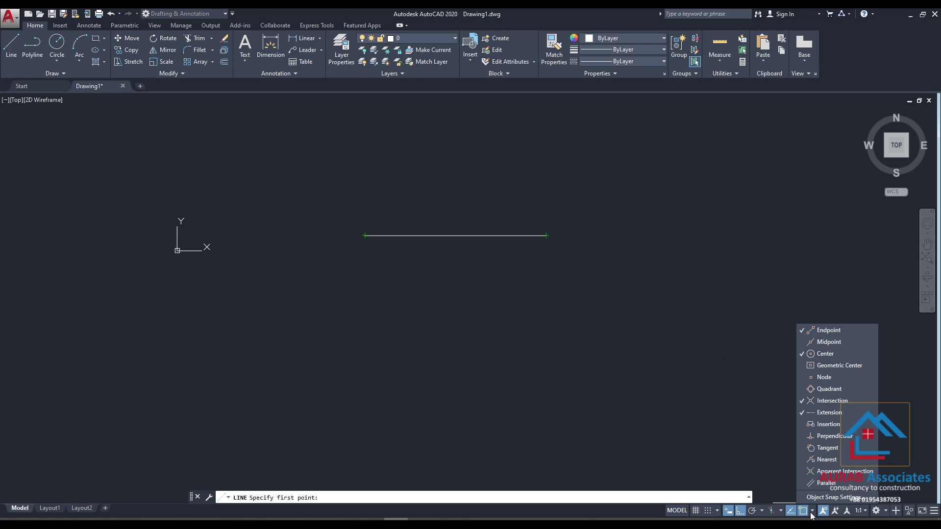
left_click(822, 342)
left_click(11, 45)
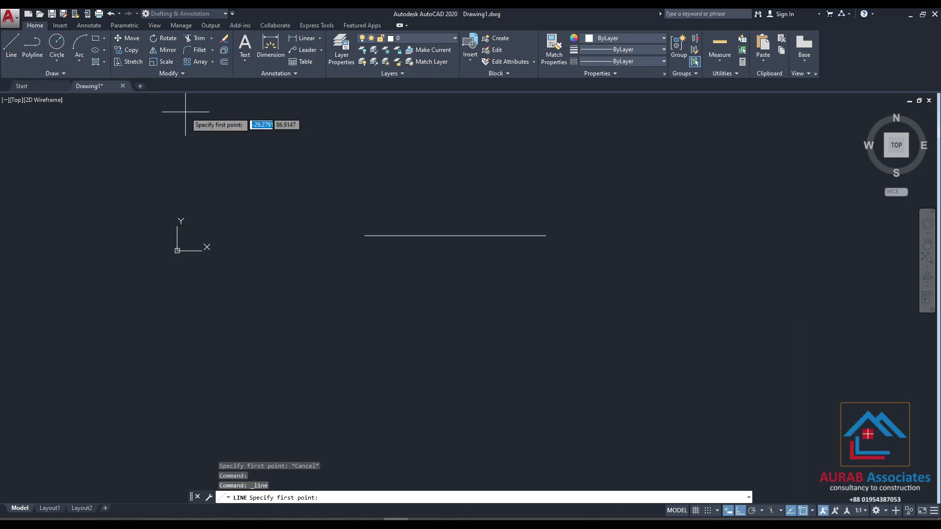
left_click(455, 236)
key("Escape")
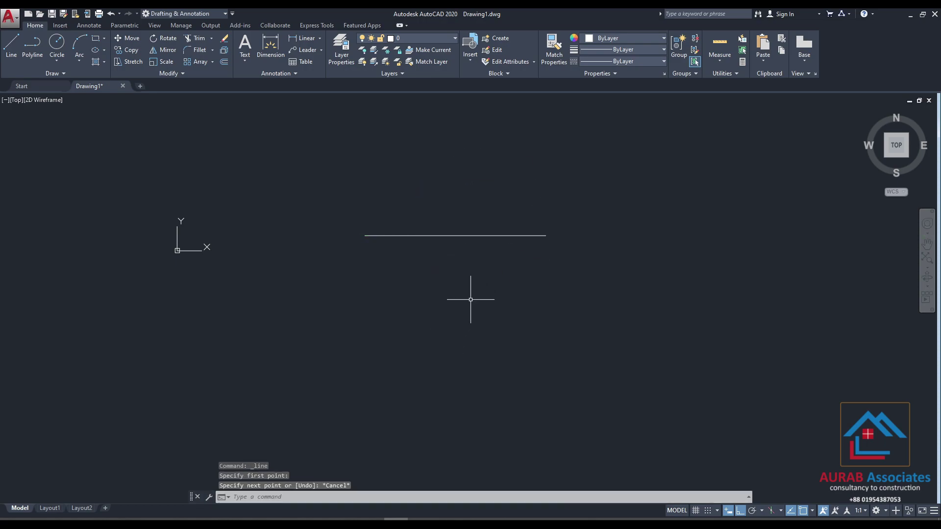
left_click(2, 49)
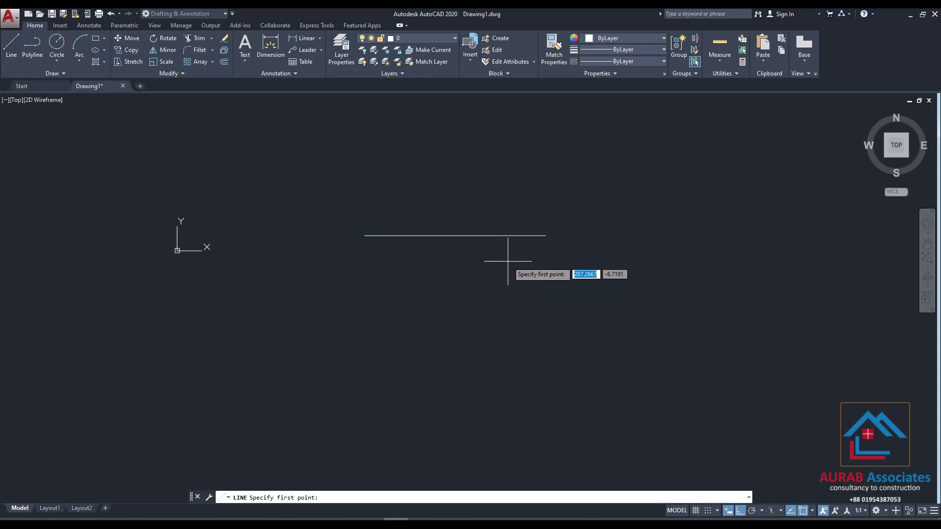
middle_click_drag(508, 262, 237, 328)
Place a circle above the line and turn on Quadrant object snapping.
left_click(57, 43)
left_click(542, 244)
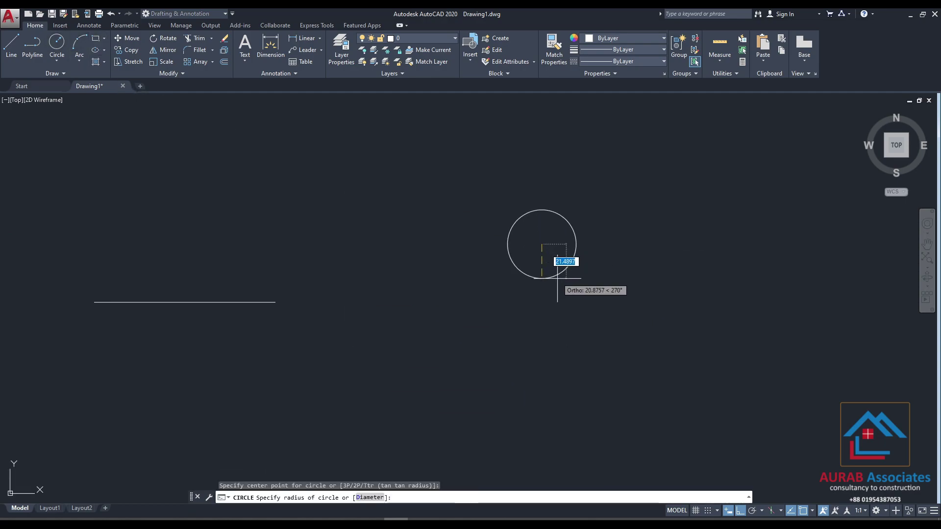
key("Escape")
left_click(11, 43)
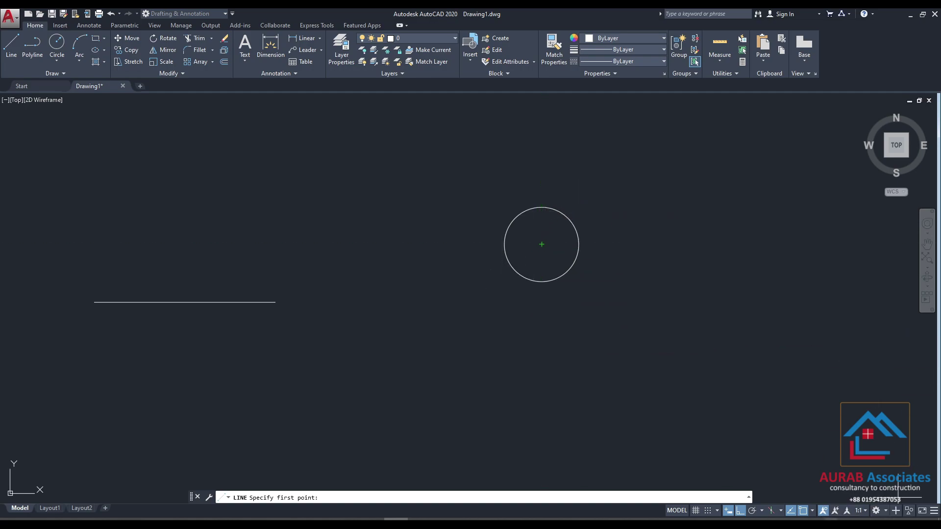
left_click(813, 511)
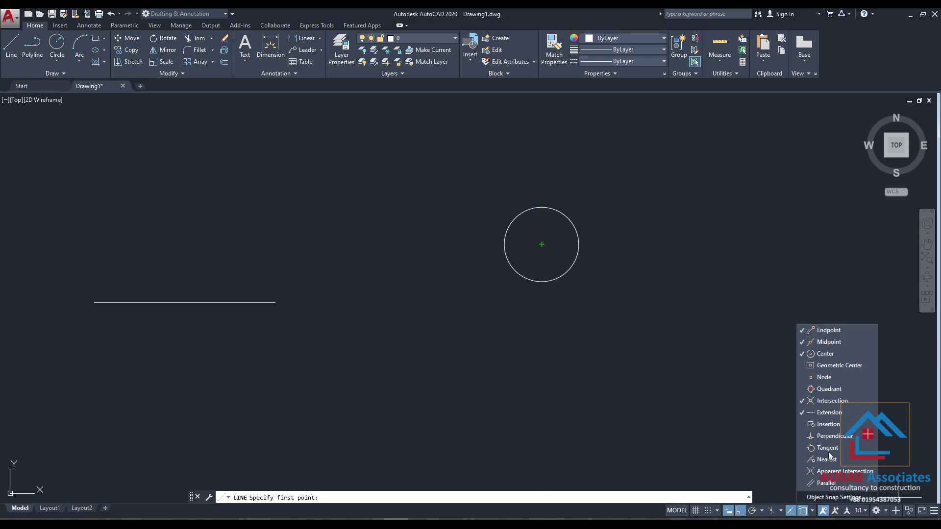
left_click(833, 389)
left_click(6, 41)
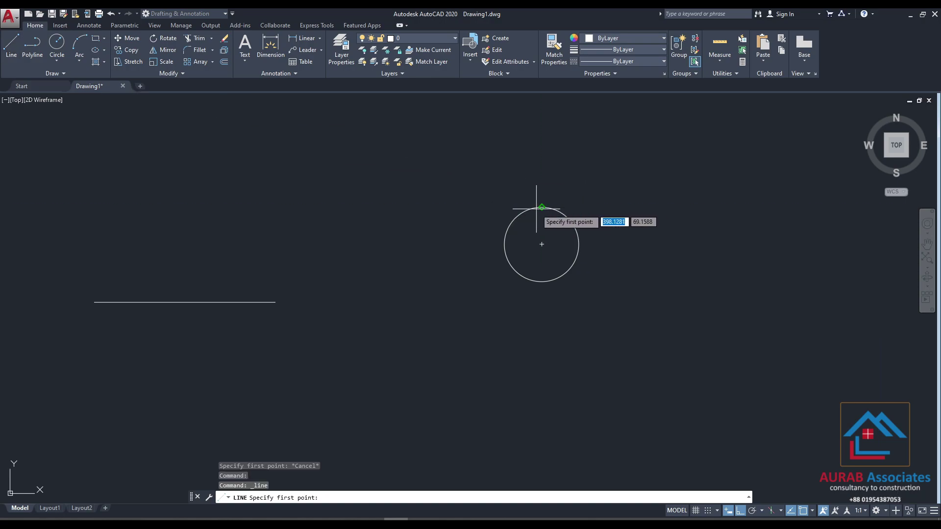
Enable Geometric Center, Node, Insertion, Perpendicular, Tangent, Nearest, Apparent Intersection and Parallel snaps.
left_click(812, 511)
left_click(827, 365)
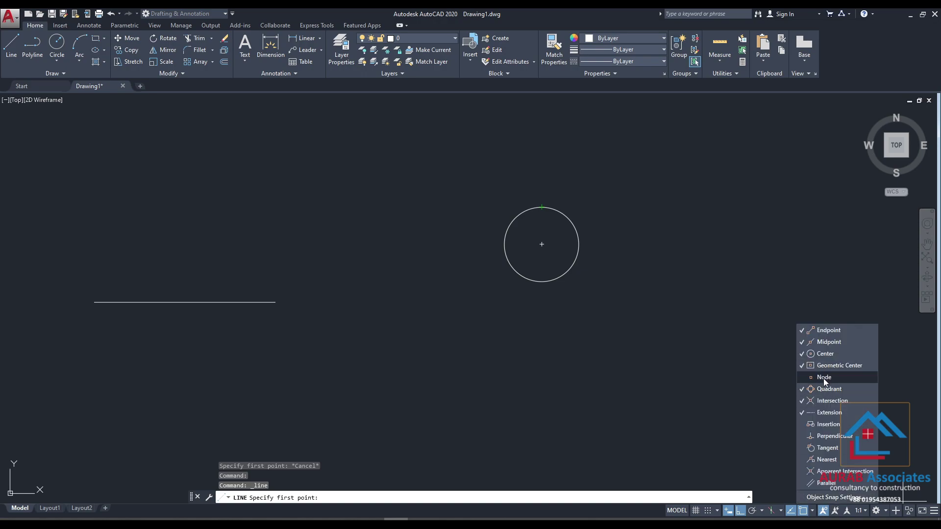
left_click(824, 378)
left_click(828, 425)
left_click(830, 436)
left_click(831, 448)
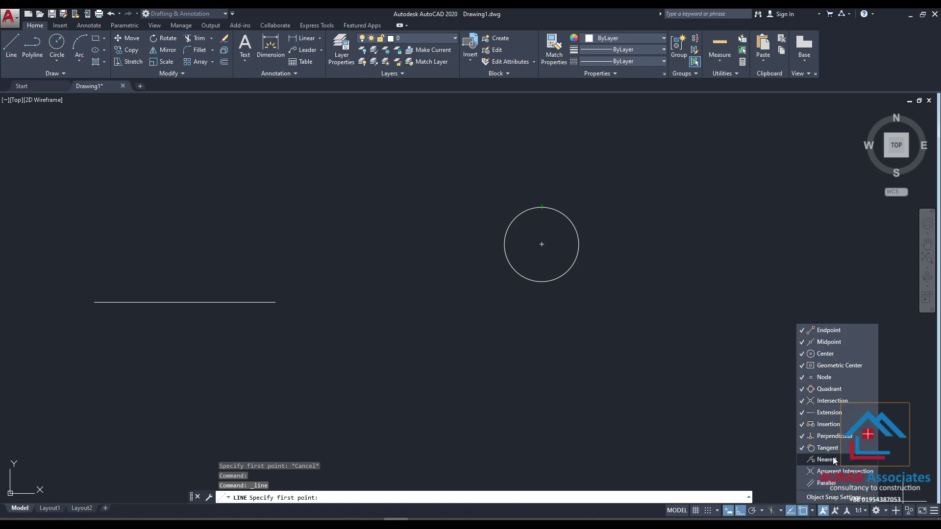
left_click(833, 460)
left_click(835, 471)
left_click(836, 484)
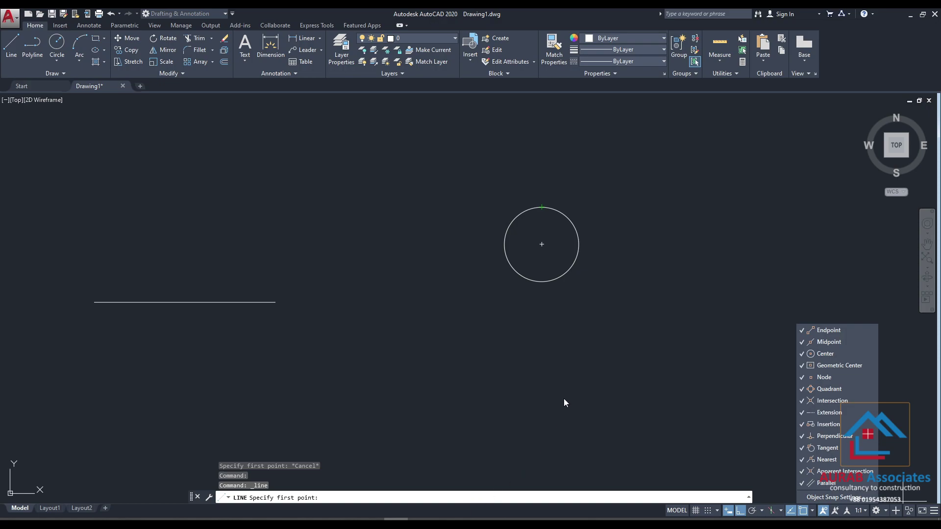
key("Escape")
left_click(398, 294)
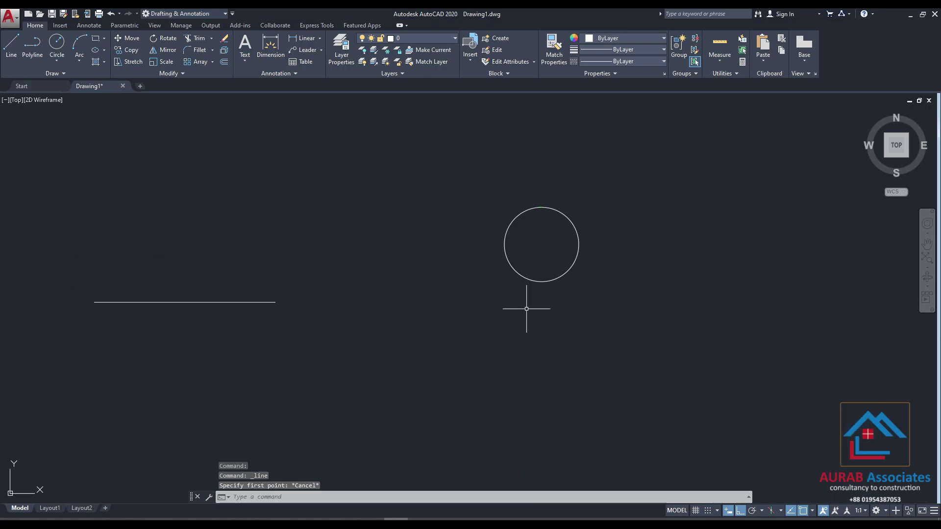
Draw a square with Rectangle beside the circle.
scroll(500, 265, "down", 3)
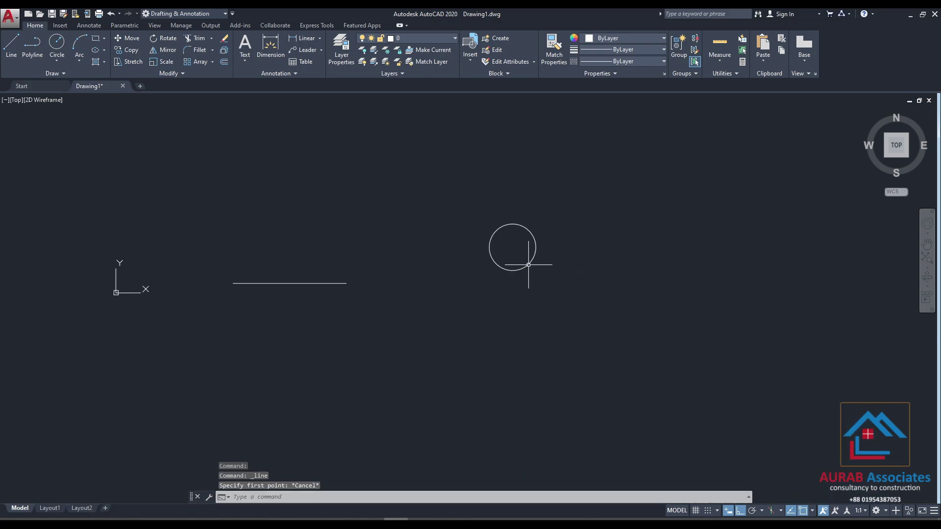
middle_click_drag(582, 265, 451, 304)
left_click(11, 47)
middle_click_drag(520, 230, 237, 262)
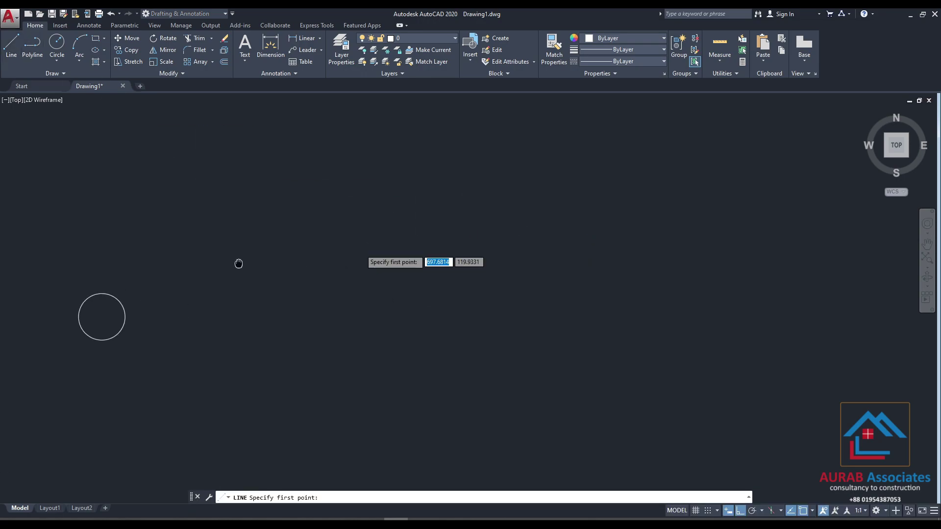
left_click(360, 258)
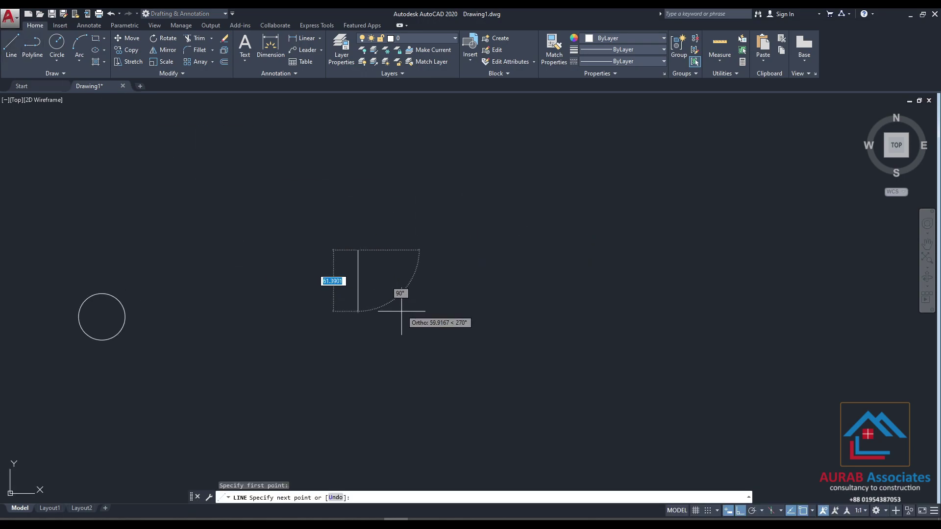
left_click(96, 39)
left_click(382, 208)
left_click(453, 271)
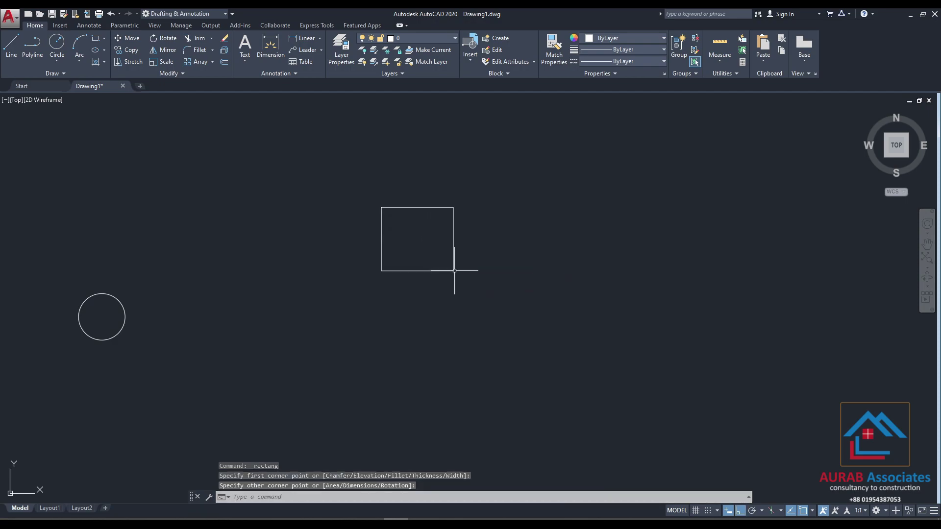
Draw an equal second square far right, tracked level with the first's top and bottom edges.
left_click(96, 39)
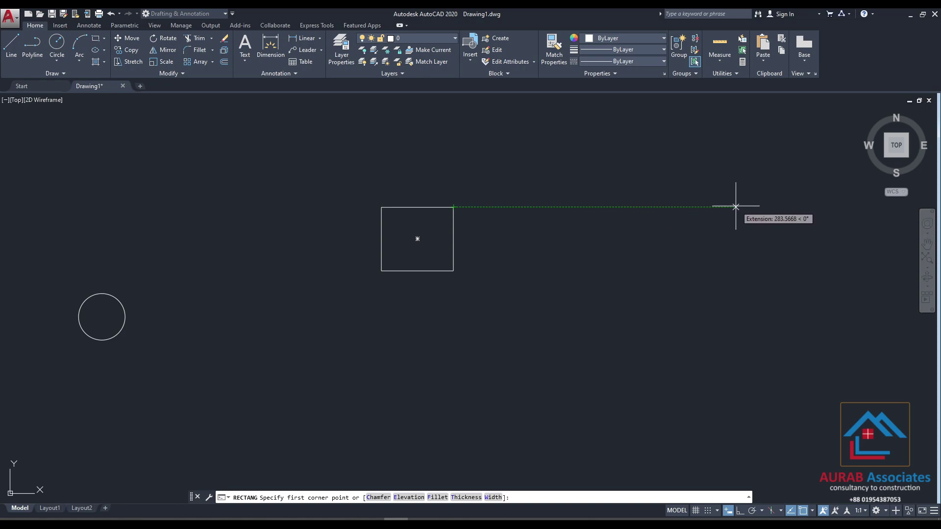
middle_click_drag(677, 211, 437, 239)
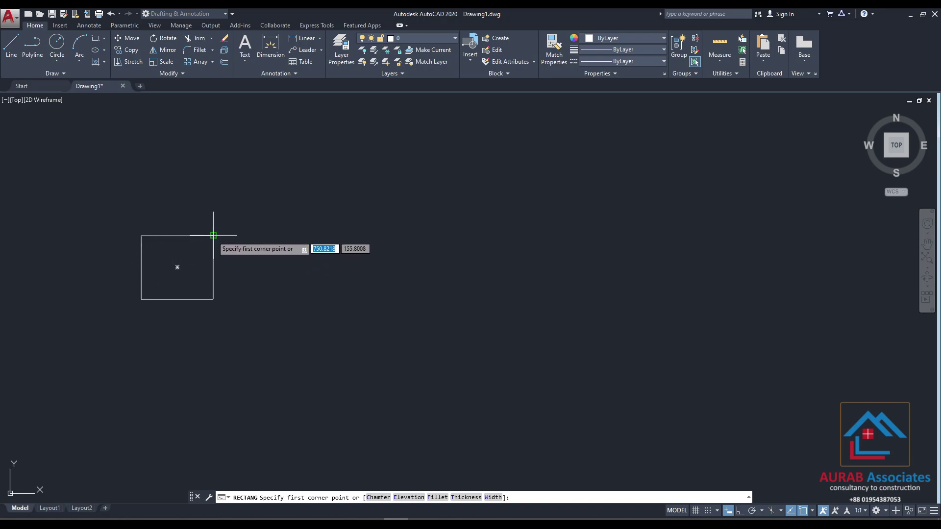
left_click(583, 236)
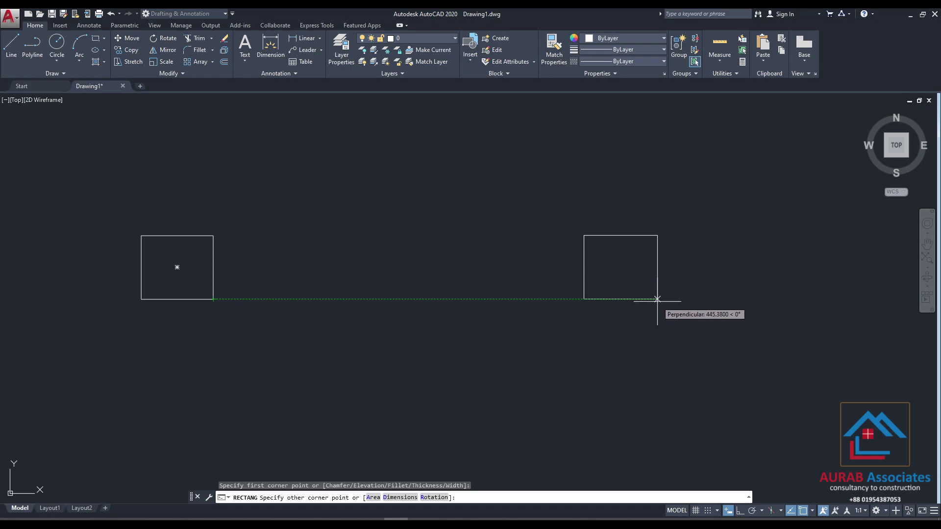
left_click(657, 299)
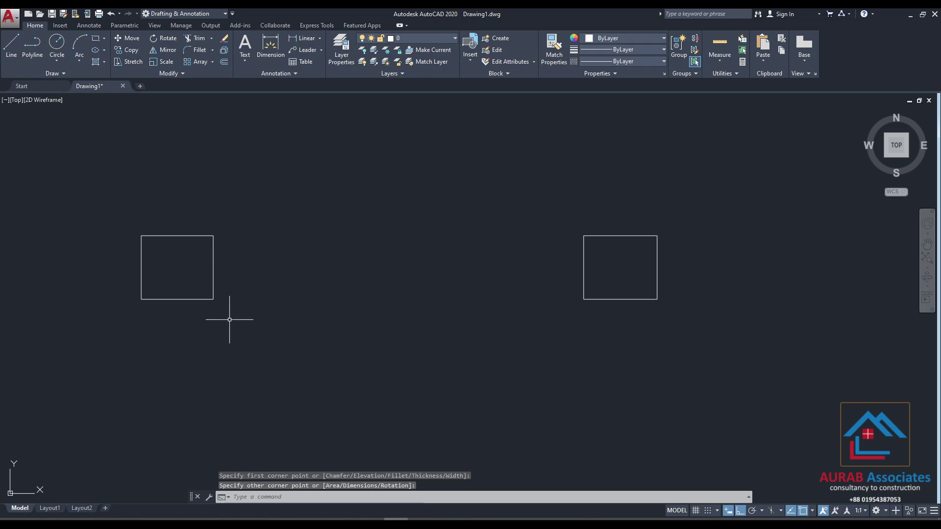
left_click(199, 236)
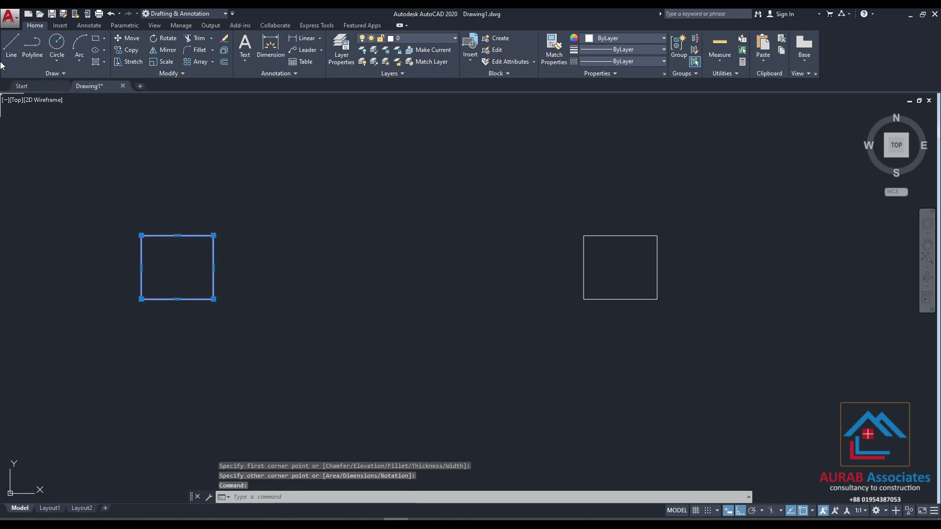
Draw a long horizontal line from the left square's top-right corner past the right square.
left_click(11, 45)
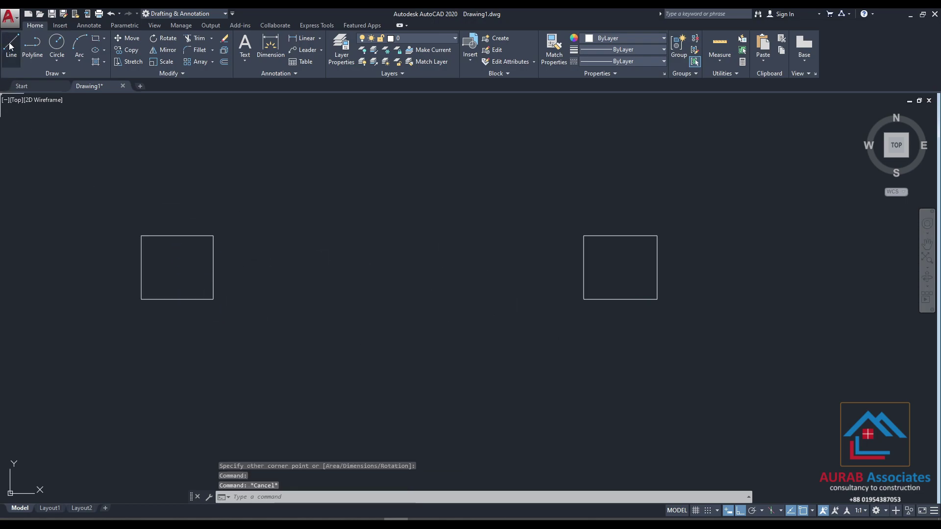
left_click(213, 236)
left_click(887, 236)
key("Escape")
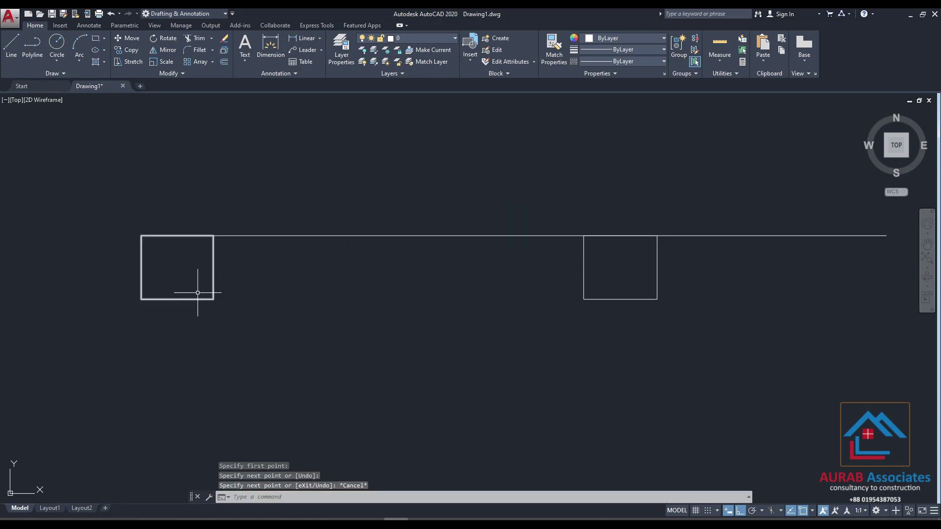
left_click(268, 239)
left_click(264, 236)
Copy the line down to the square's bottom corner, then delete both horizontal lines.
type("c")
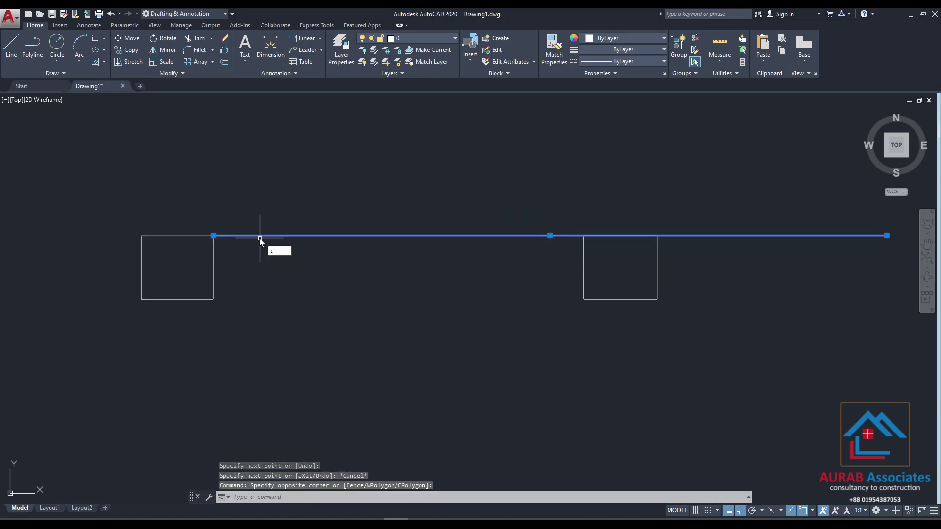
type("o")
key("Return")
left_click(214, 236)
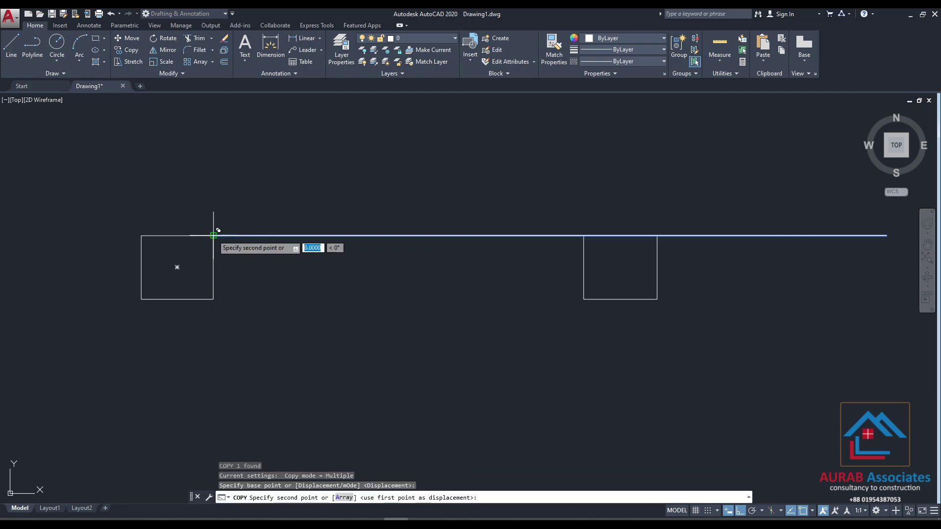
left_click(213, 298)
key("Escape")
middle_click_drag(679, 322, 554, 343)
left_click(608, 357)
left_click(619, 180)
key("Delete")
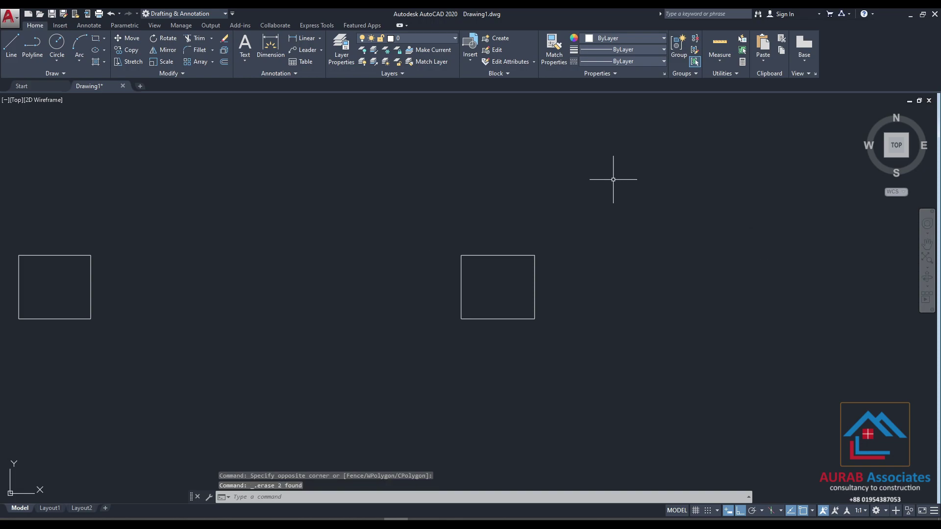
Draw a horizontal XLINE construction line through the square's top corner.
type("l")
key("Escape")
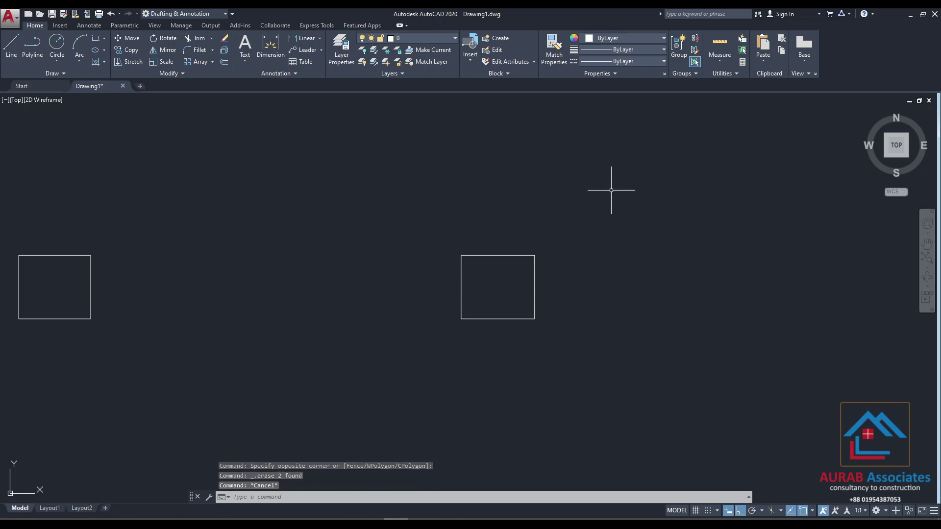
type("xl")
key("Return")
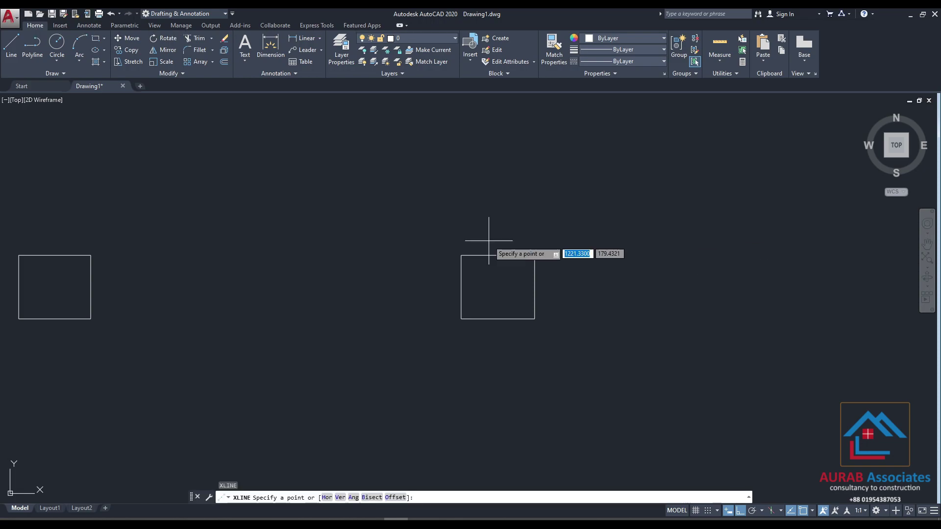
left_click(90, 255)
left_click(609, 210)
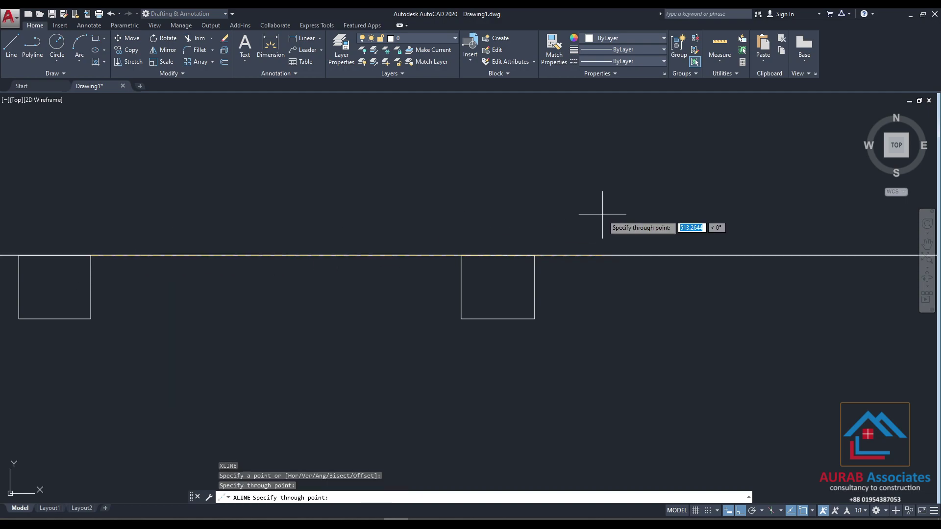
key("Escape")
Copy the construction line to the rectangle's bottom and window-select both construction lines.
left_click(615, 280)
left_click(594, 212)
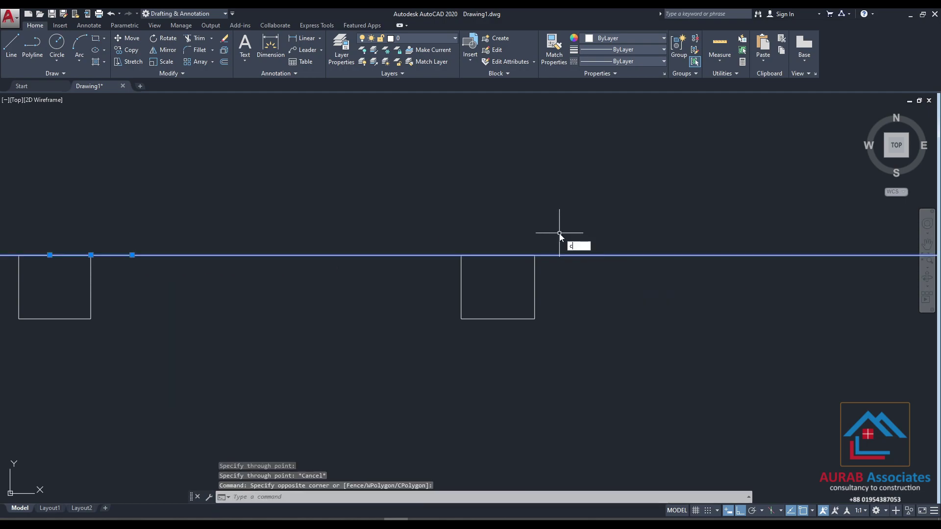
key("Return")
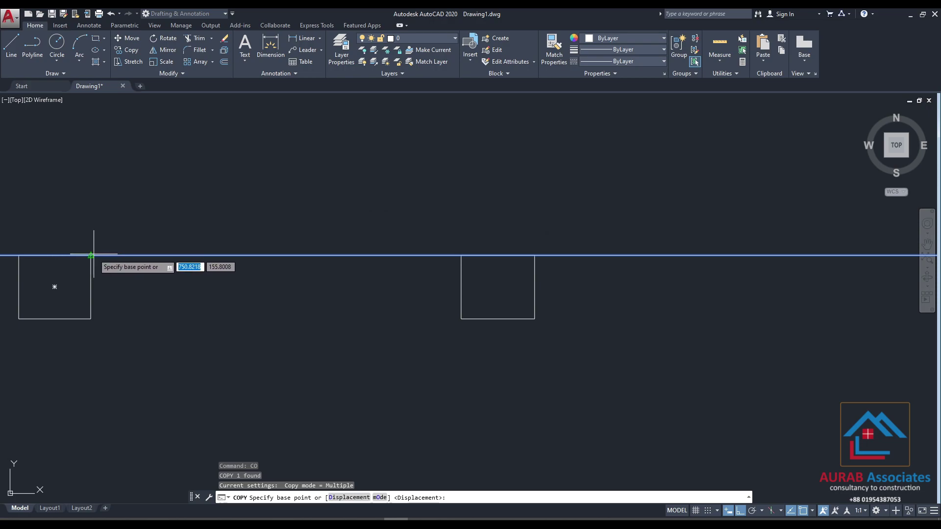
left_click(91, 255)
left_click(90, 319)
key("Escape")
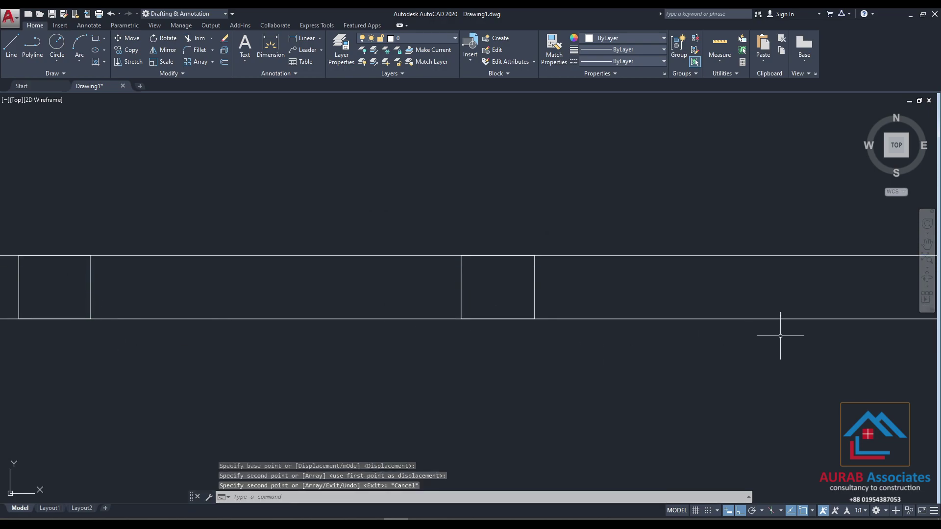
scroll(713, 334, "down", 3)
left_click(786, 351)
left_click(765, 294)
Erase the construction lines and draw a square with Rectangle.
key("Delete")
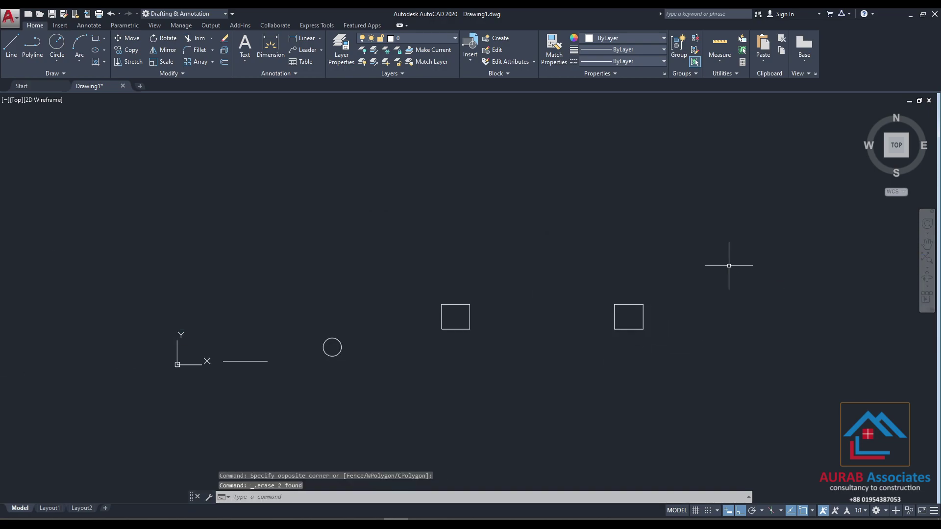
middle_click_drag(565, 311, 350, 185)
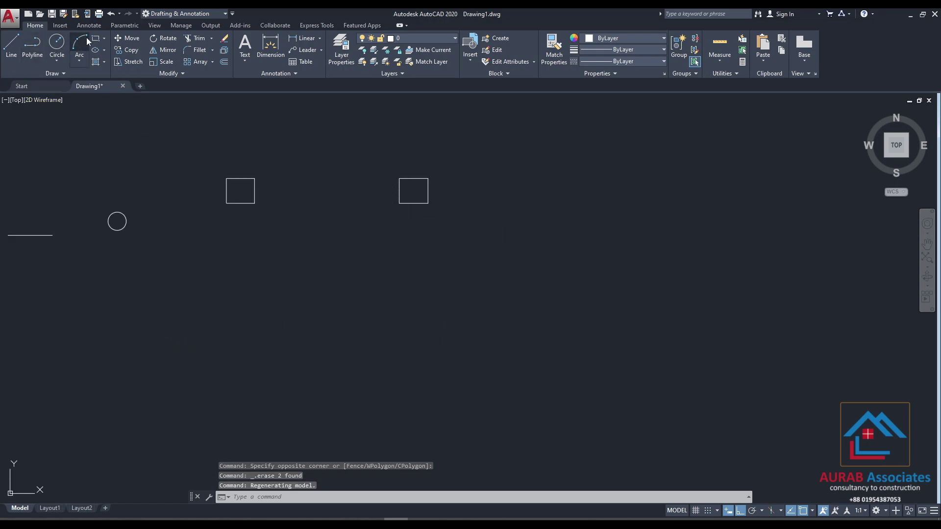
left_click(95, 39)
middle_click_drag(669, 160, 399, 231)
left_click(404, 199)
left_click(470, 254)
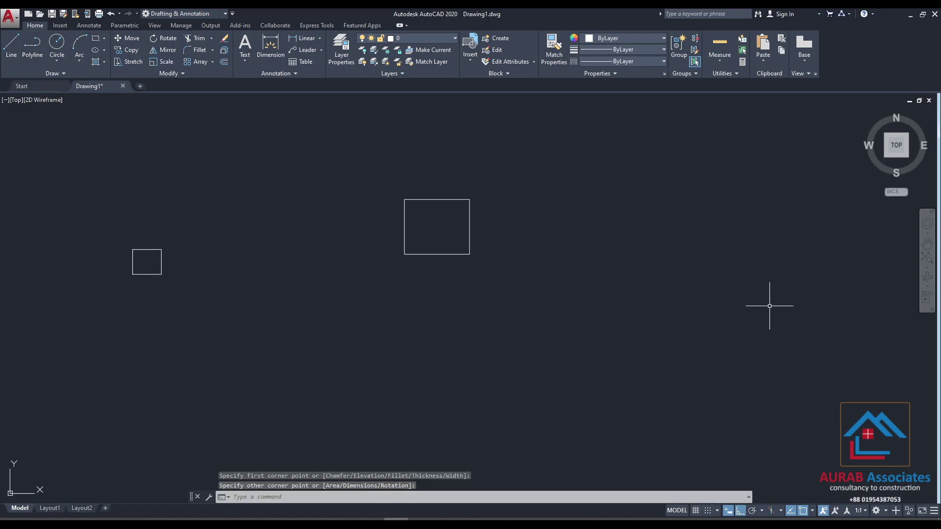
Draw a wider rectangle right of the square, its top level with the square's top.
left_click(96, 38)
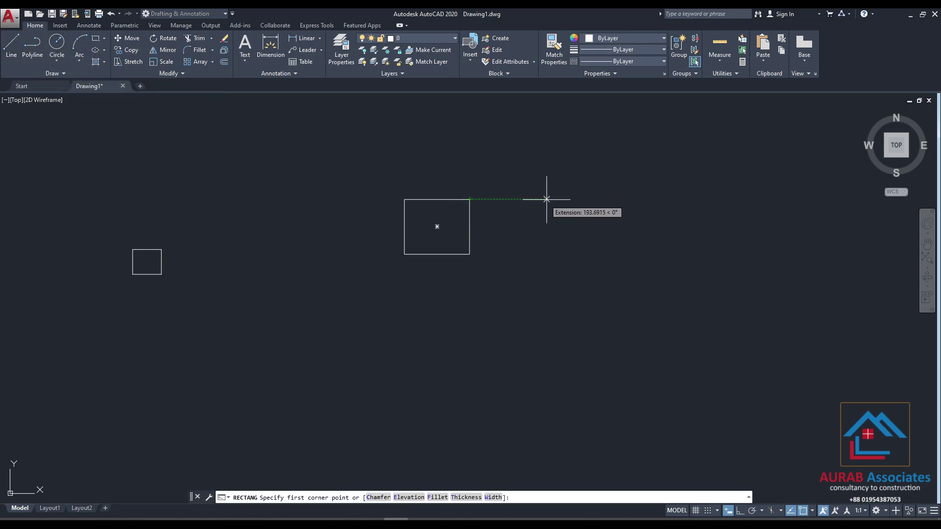
left_click(590, 199)
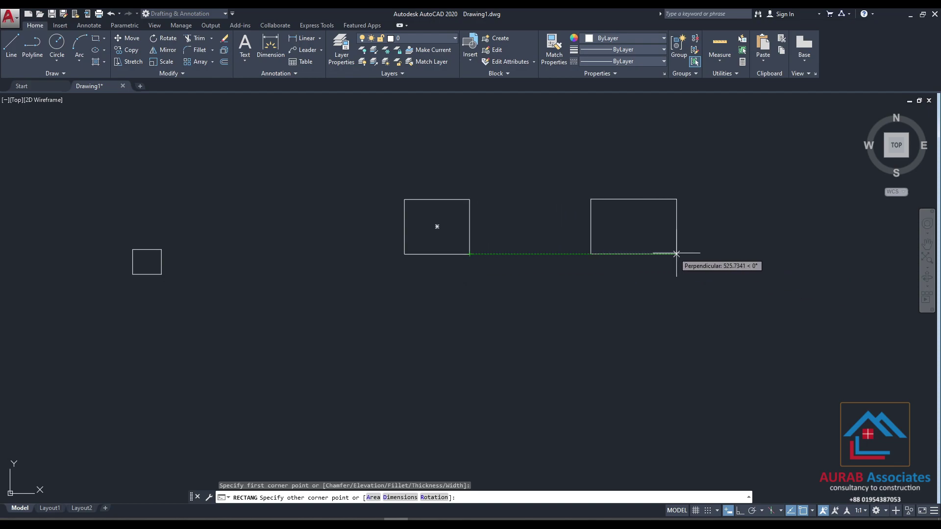
left_click(720, 253)
key("Escape")
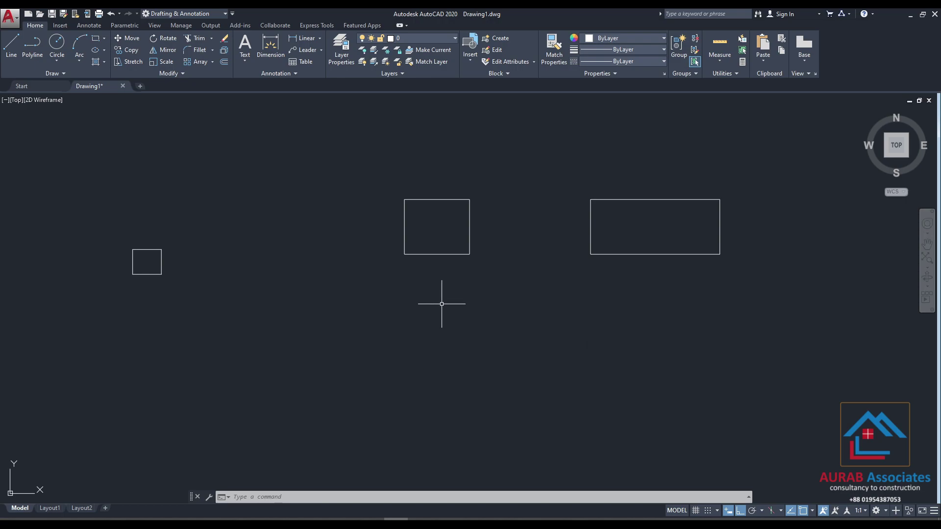
Switch object snap tracking off, restart Rectangle and open the object snap list.
left_click(791, 512)
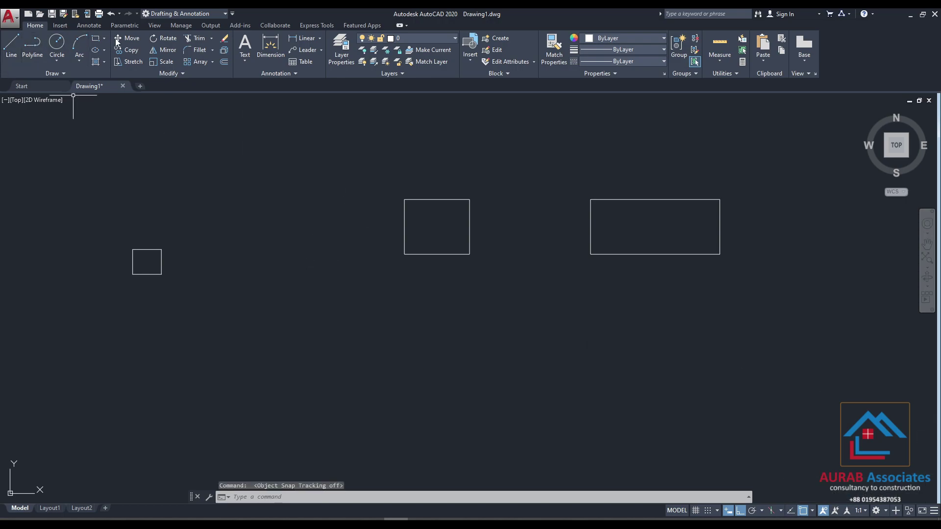
left_click(97, 39)
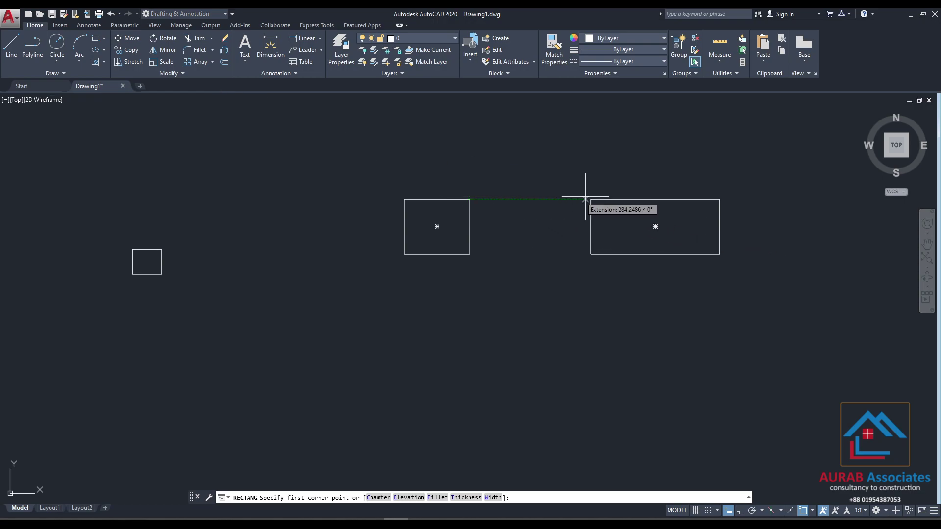
left_click(790, 512)
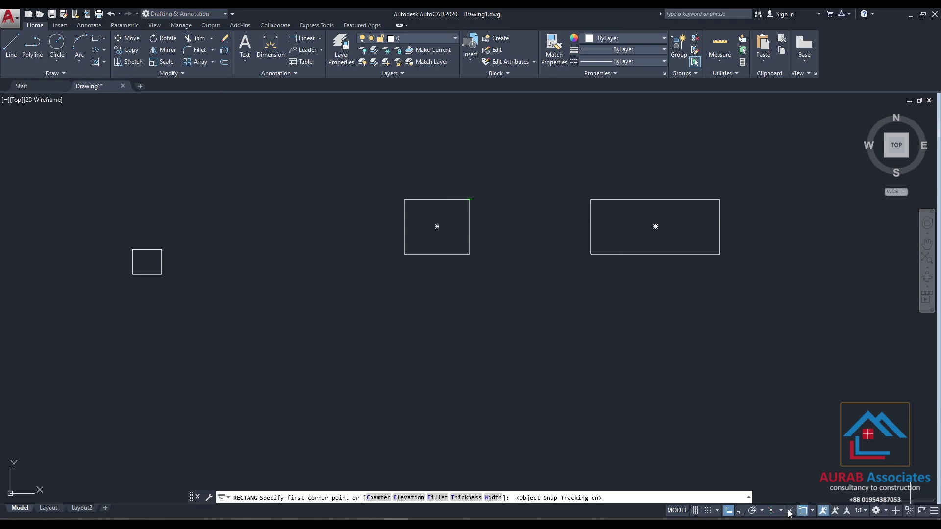
left_click(791, 512)
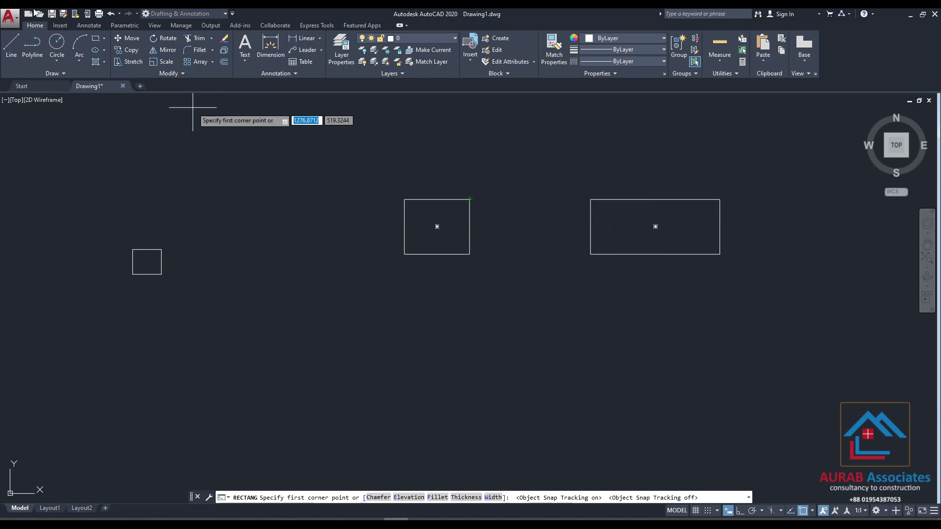
left_click(96, 39)
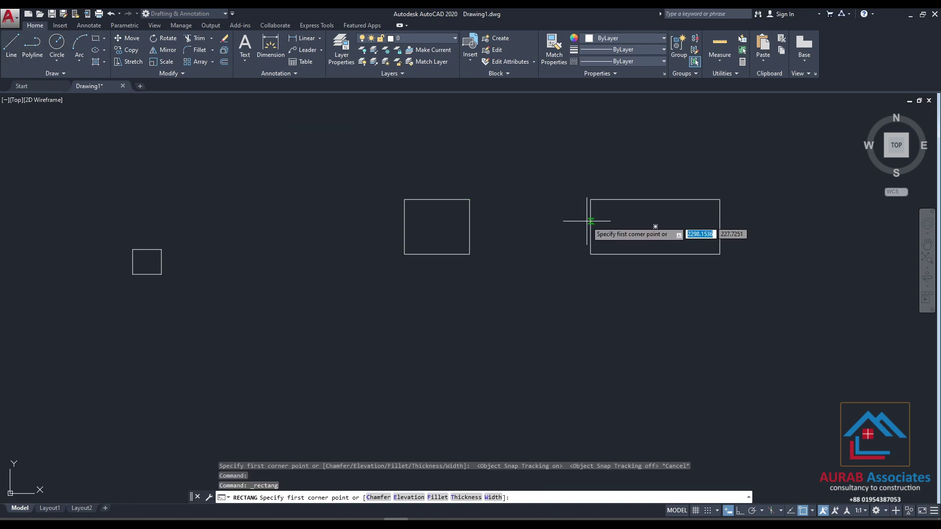
middle_click_drag(731, 215, 503, 215)
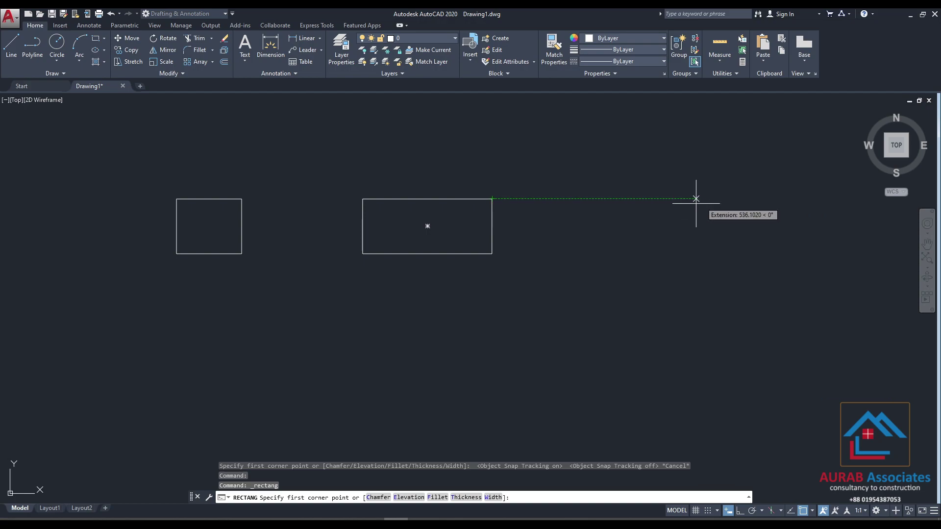
left_click(812, 511)
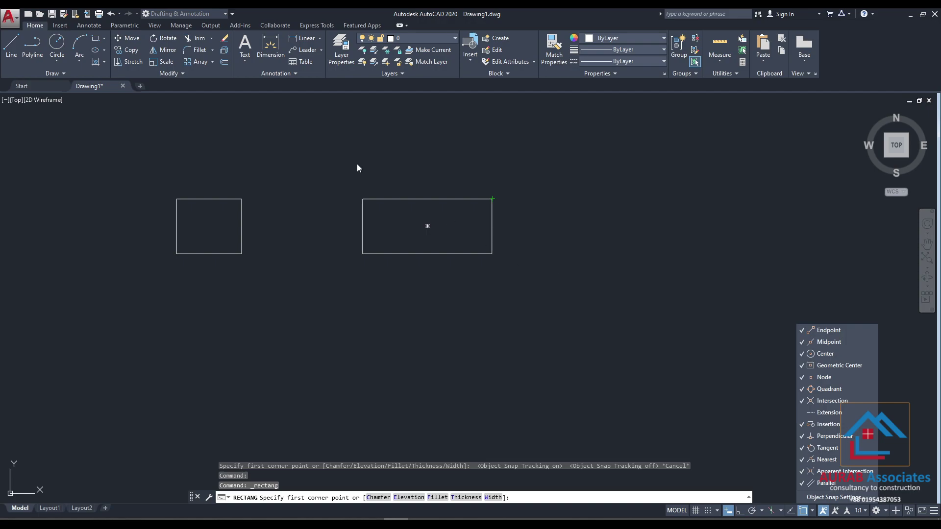
key("Escape")
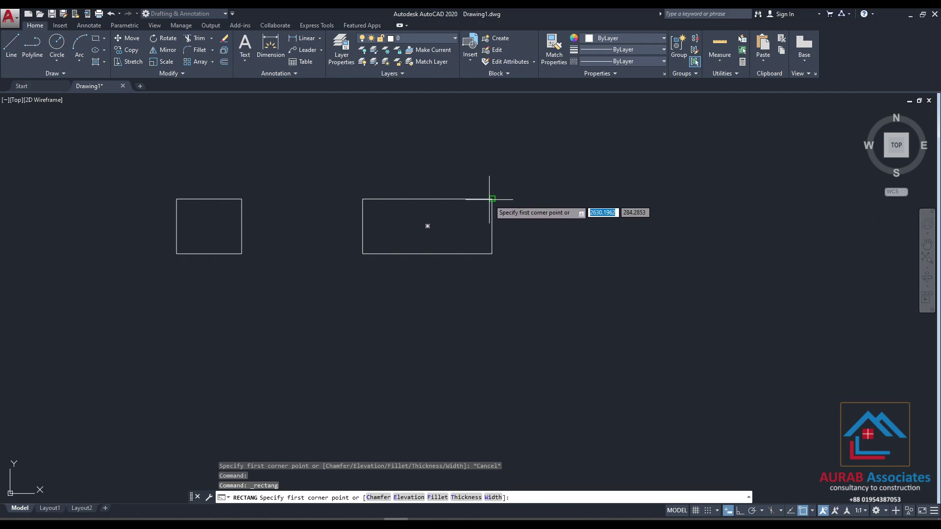
left_click(793, 512)
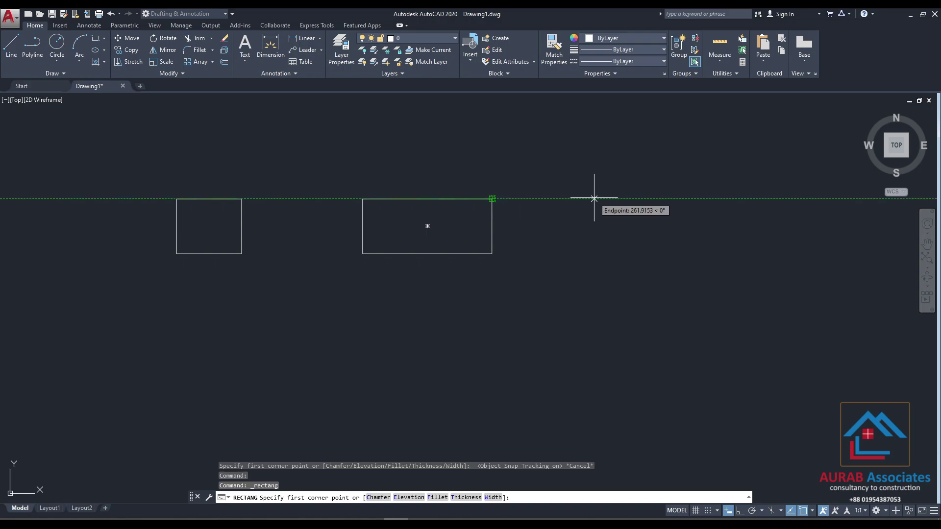
left_click(814, 512)
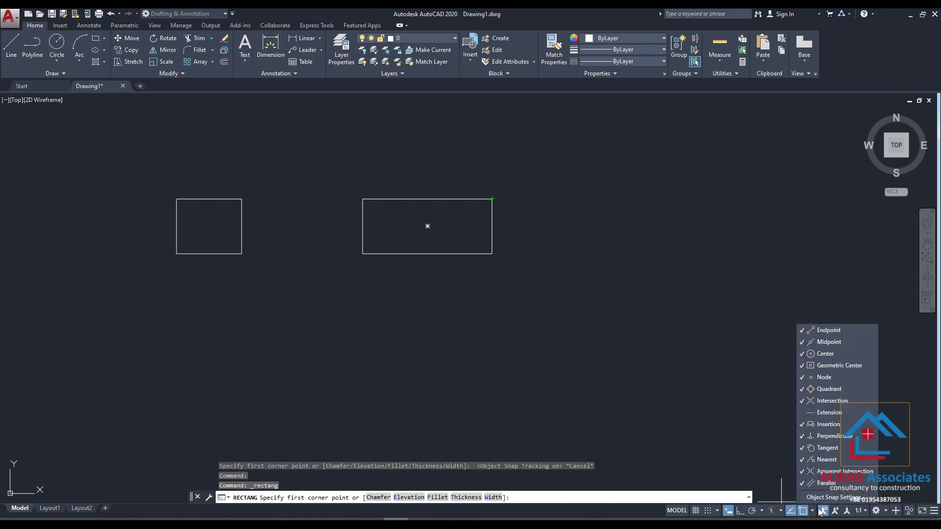
left_click(827, 413)
left_click(827, 412)
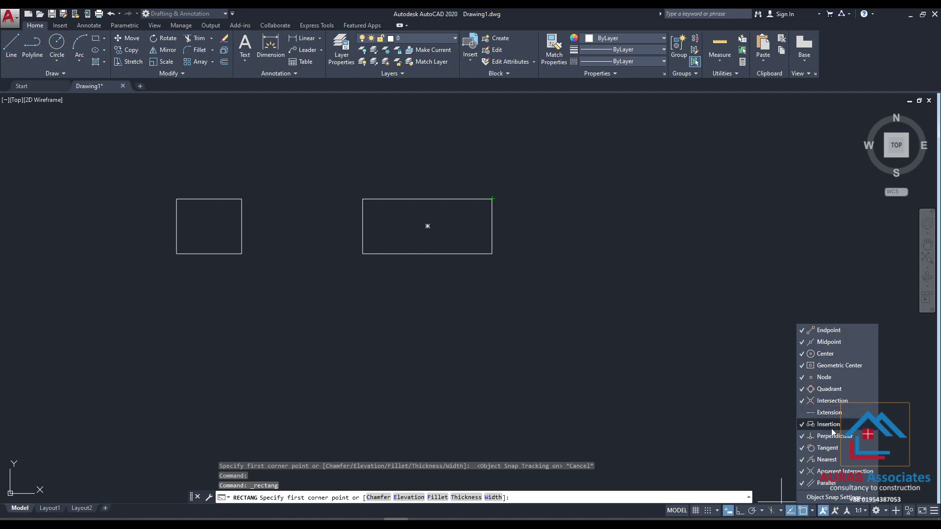
left_click(792, 511)
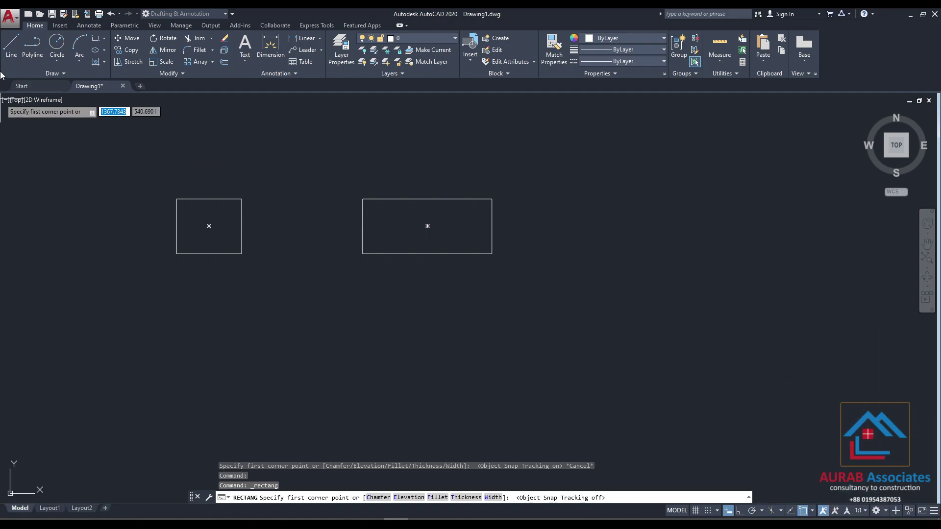
left_click(98, 41)
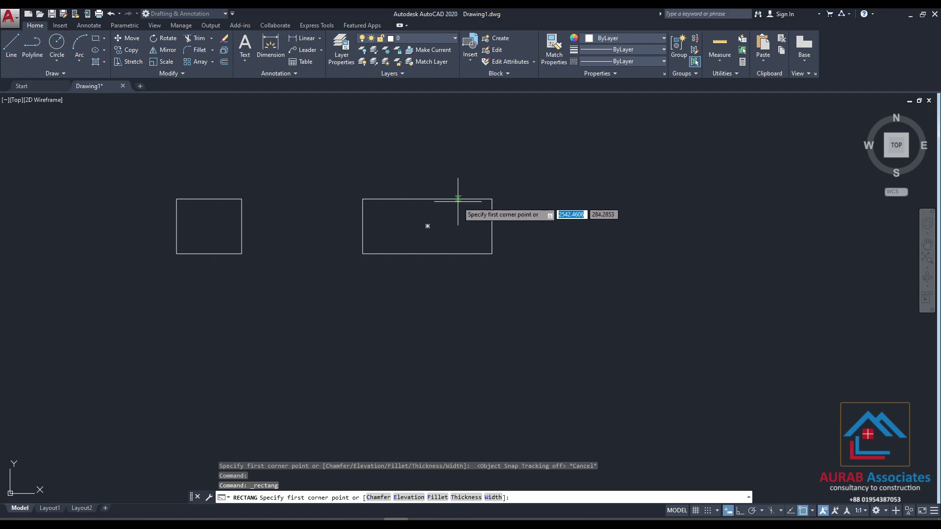
left_click(813, 512)
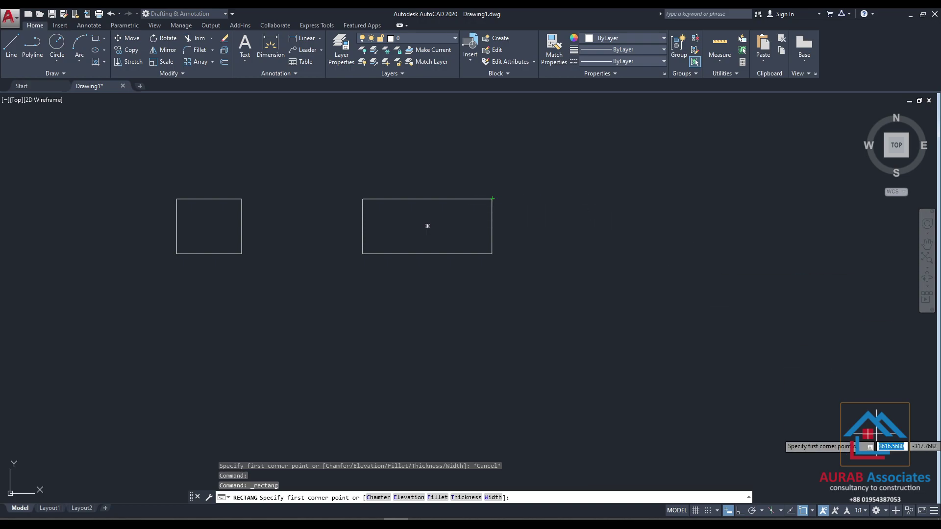
Toggle object snap tracking while restarting Rectangle, ending with tracking switched on.
left_click(791, 511)
left_click(814, 513)
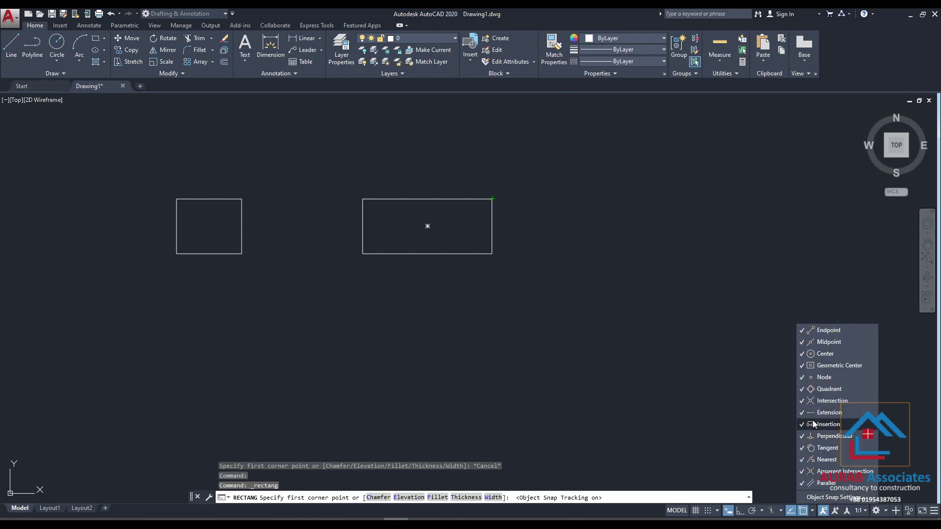
left_click(97, 39)
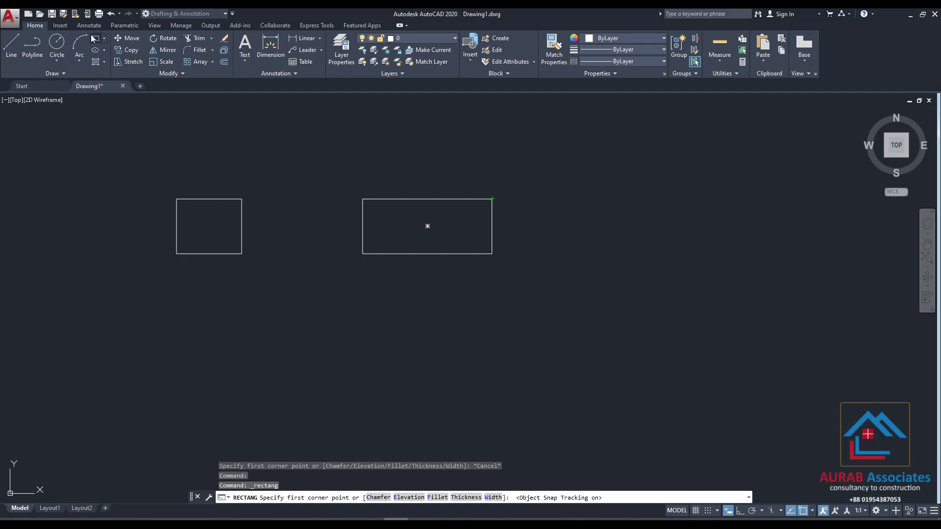
left_click(96, 39)
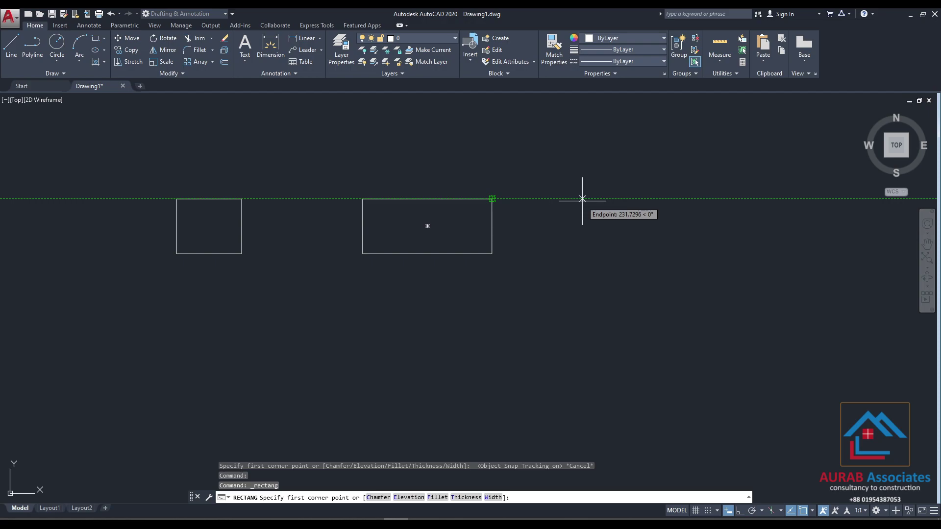
left_click(795, 514)
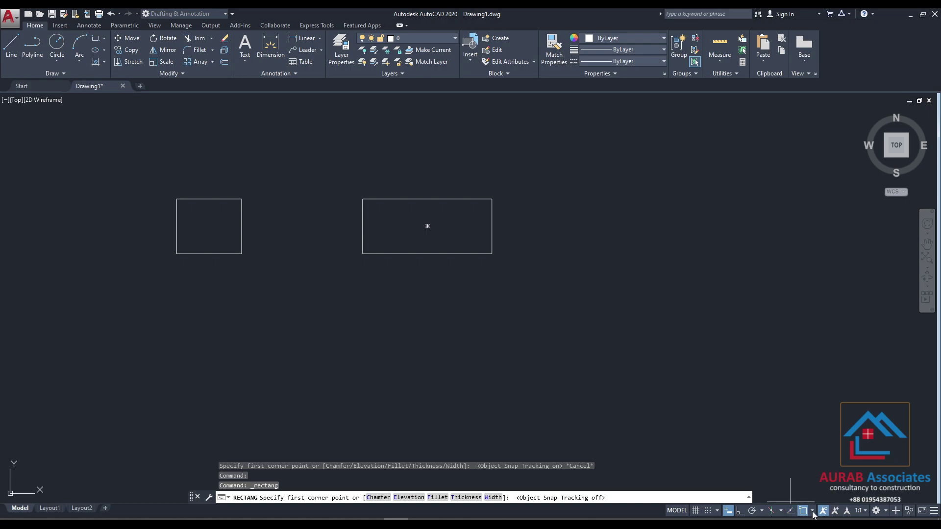
left_click(813, 512)
key("Escape")
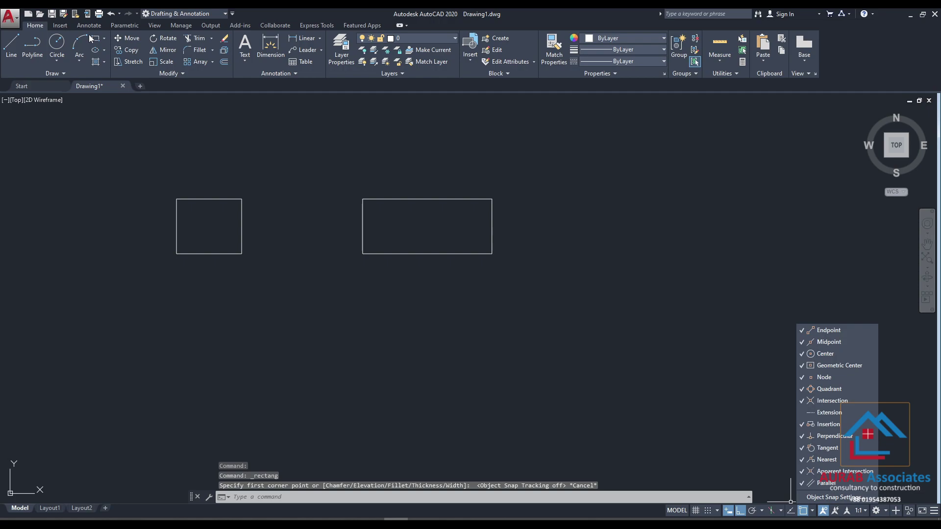
key("Escape")
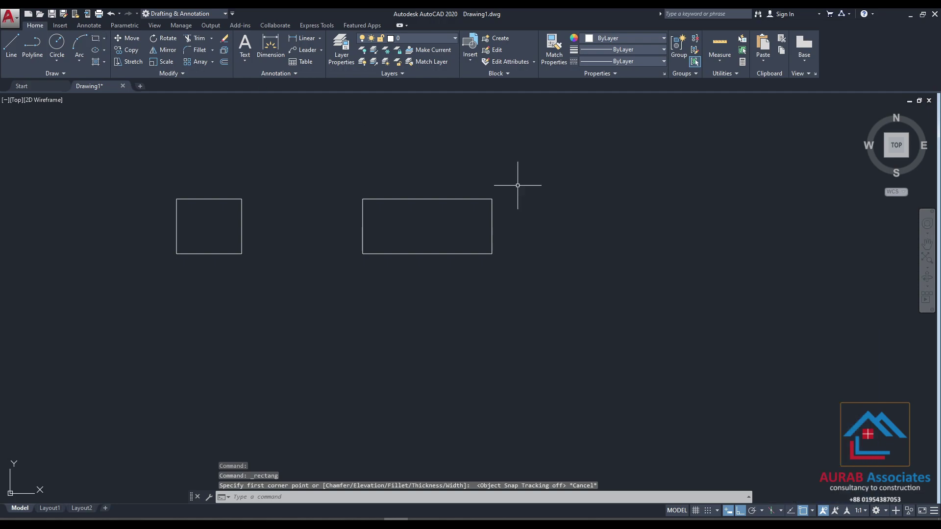
left_click(96, 39)
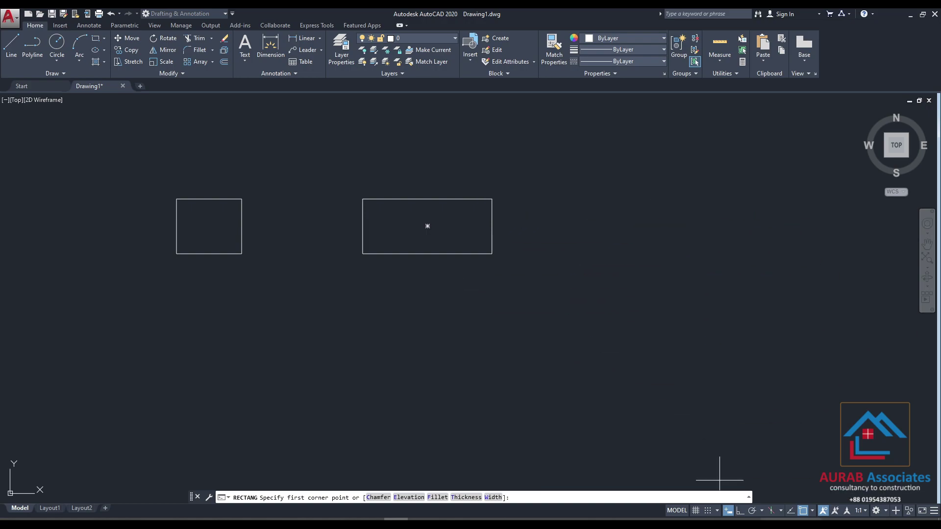
left_click(790, 511)
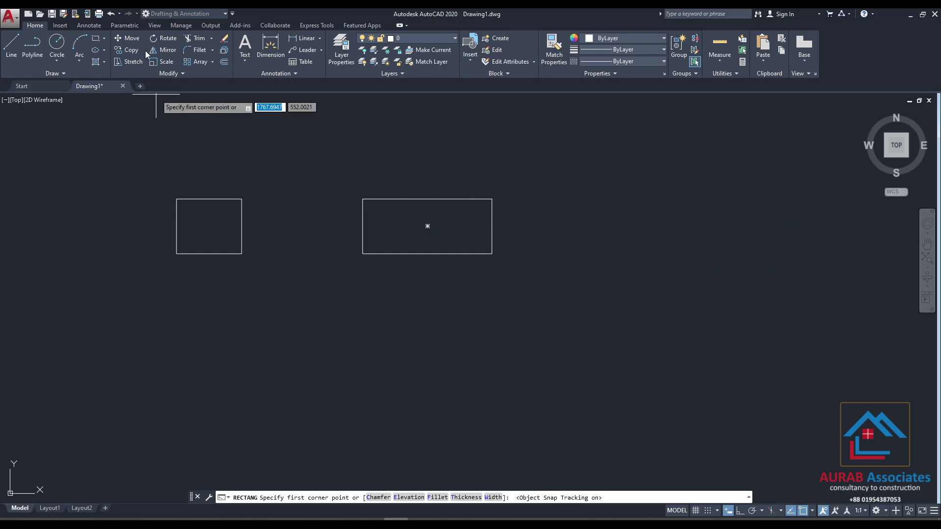
Draw a smaller third rectangle right of the wide one, top edge level, then pan left.
left_click(98, 38)
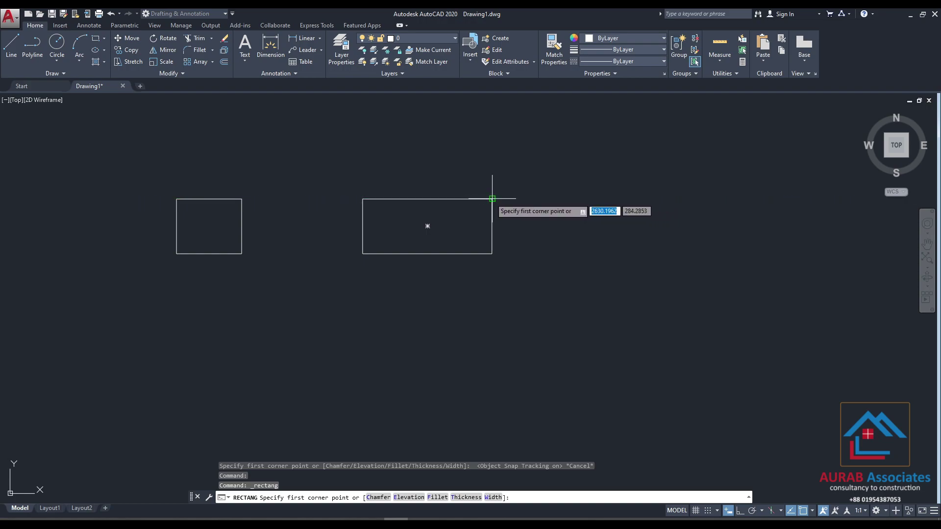
left_click(563, 198)
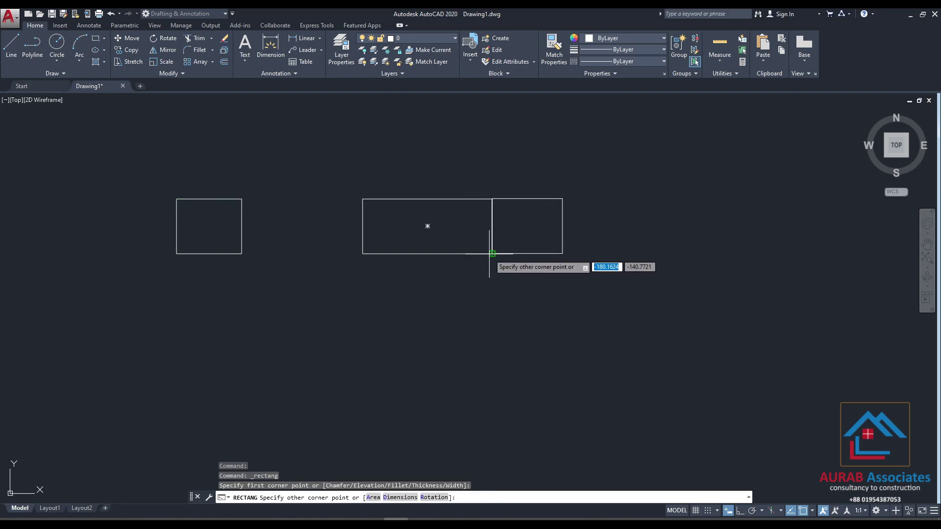
left_click(634, 248)
key("Escape")
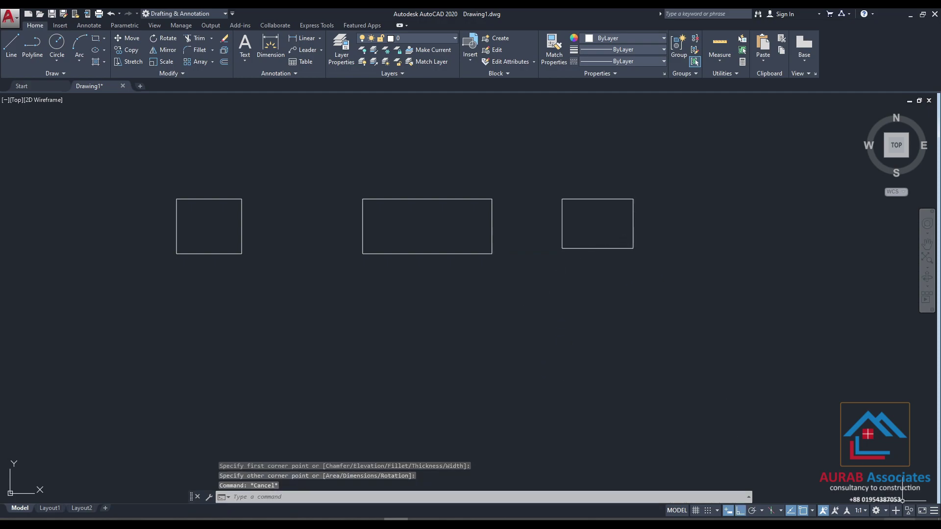
middle_click_drag(718, 410, 529, 399)
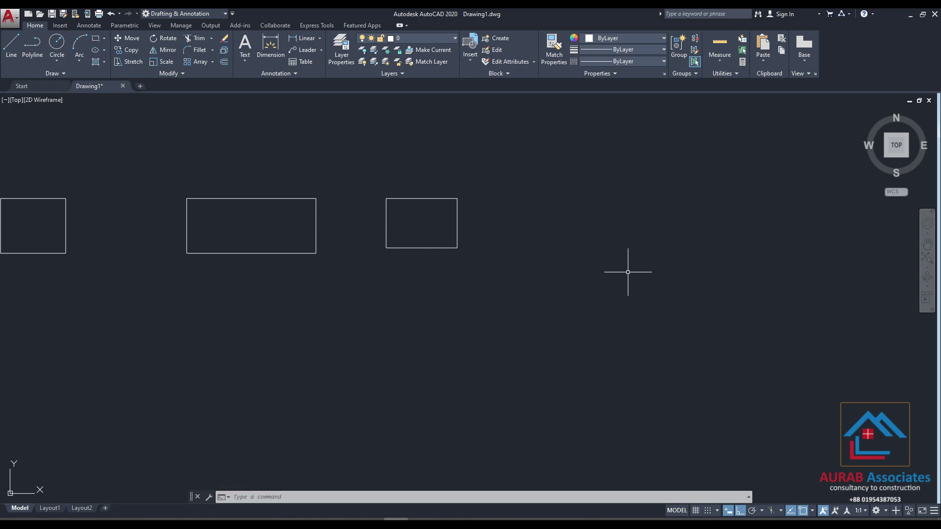
type("L")
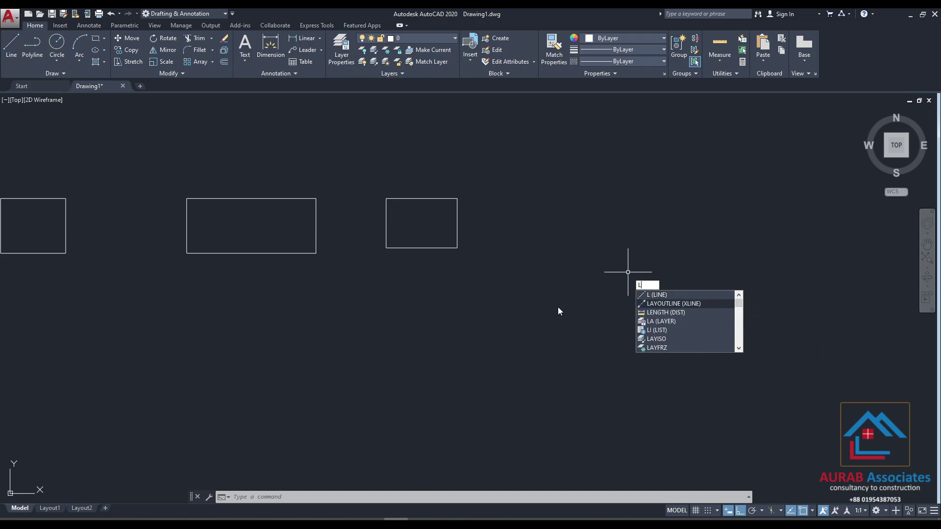
key("Escape")
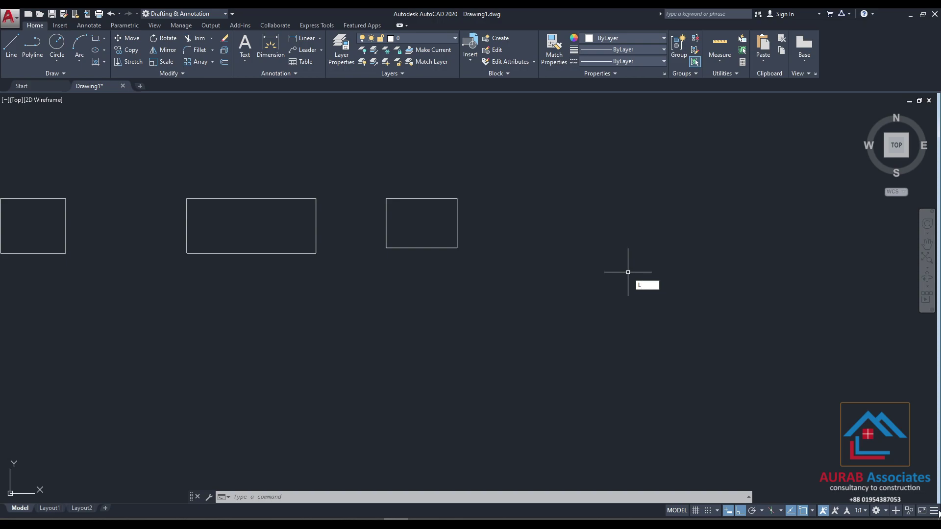
left_click(934, 511)
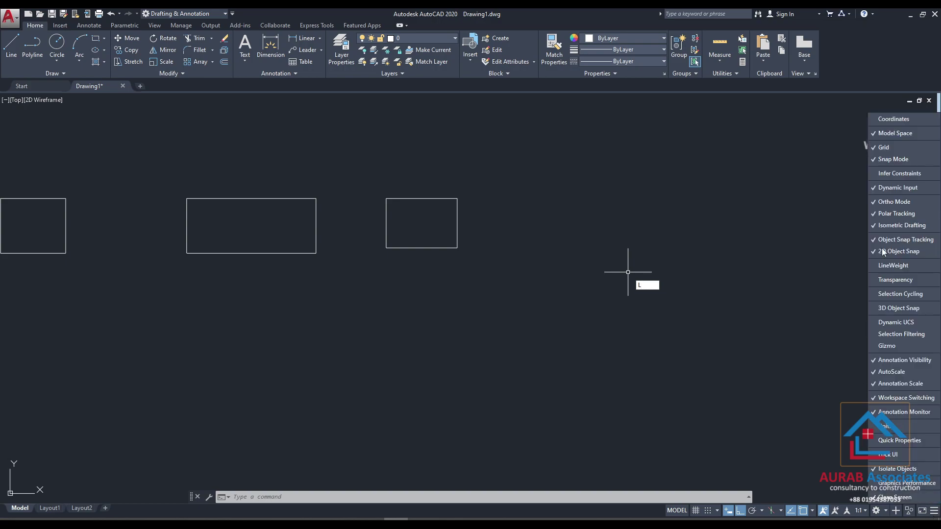
left_click(901, 188)
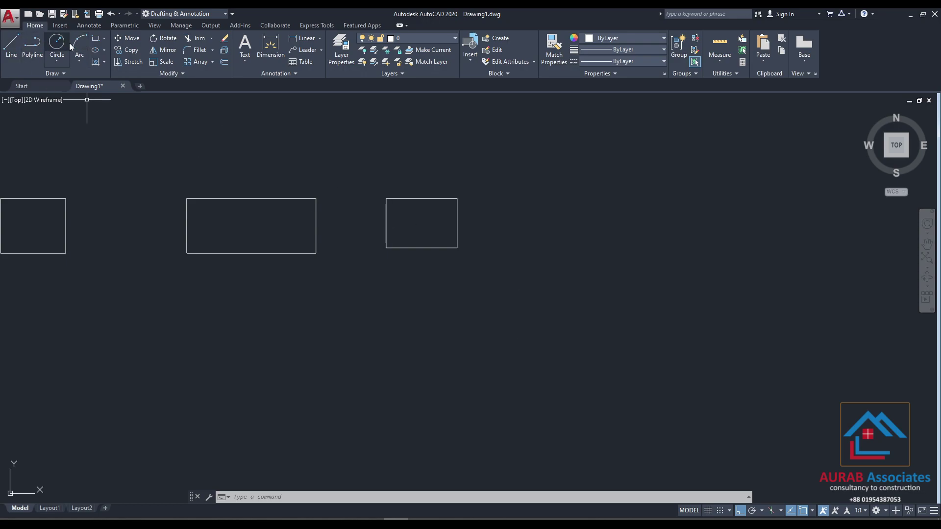
left_click(96, 38)
left_click(570, 237)
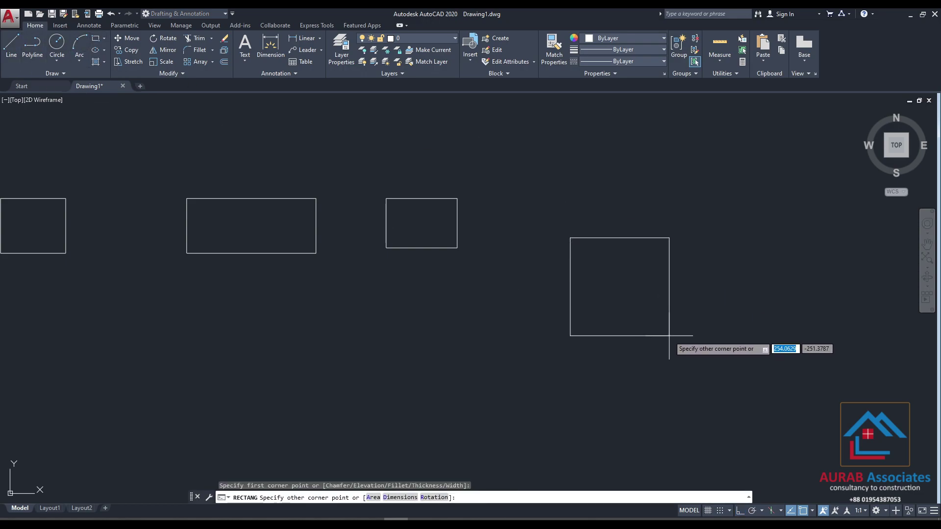
key("Escape")
key("F8")
type("L")
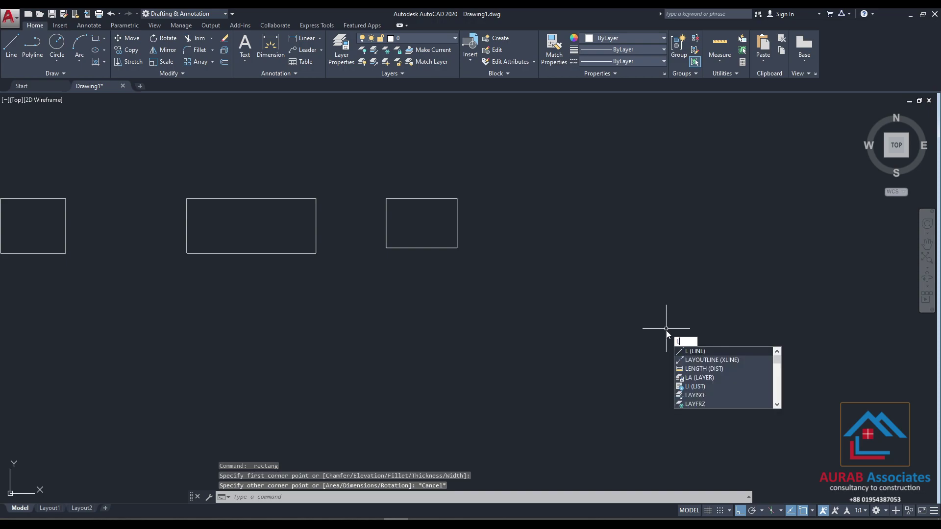
key("Escape")
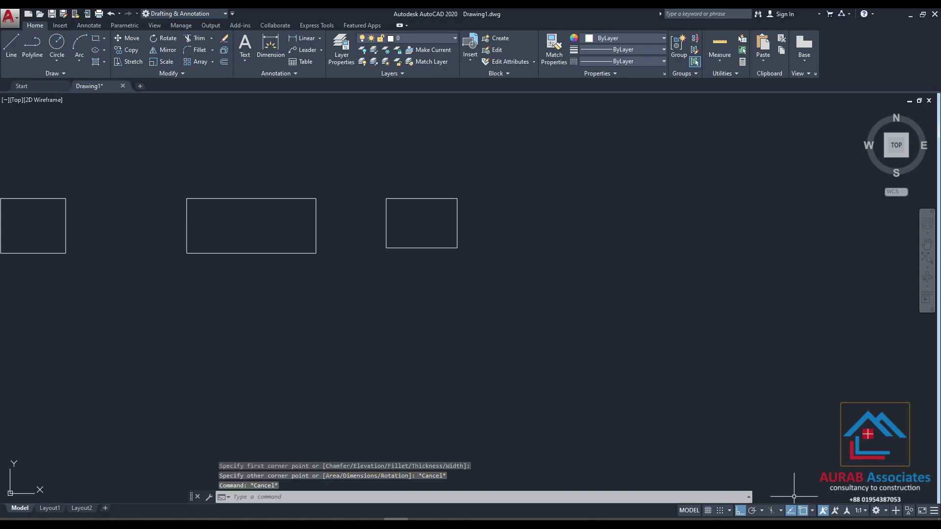
left_click(936, 514)
left_click(895, 187)
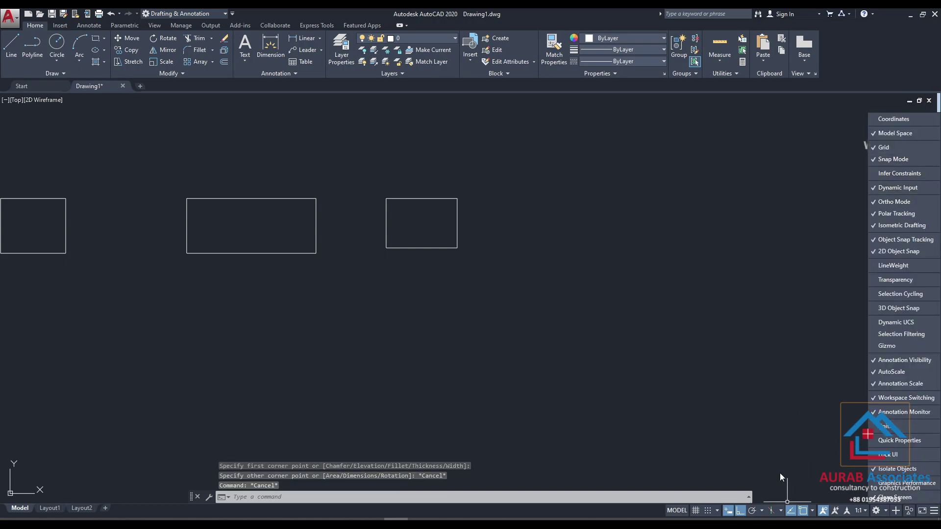
left_click(728, 512)
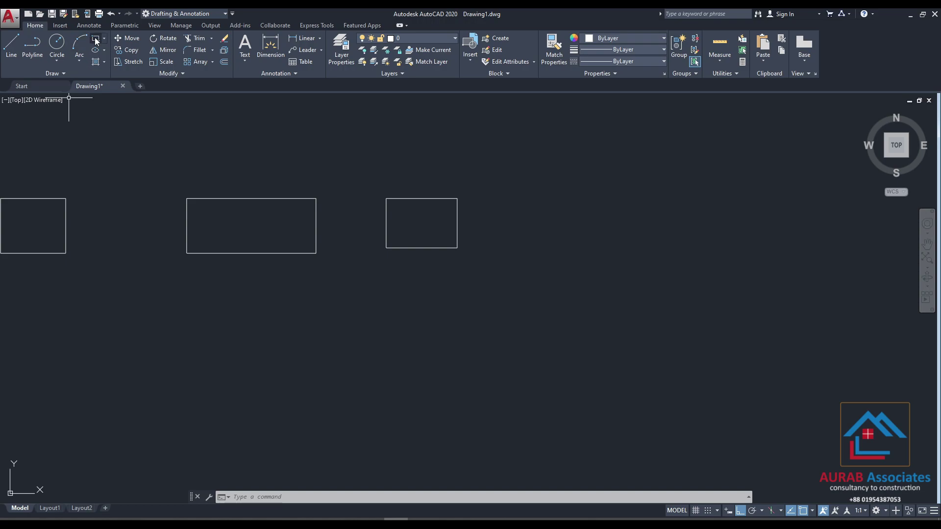
type("11111111")
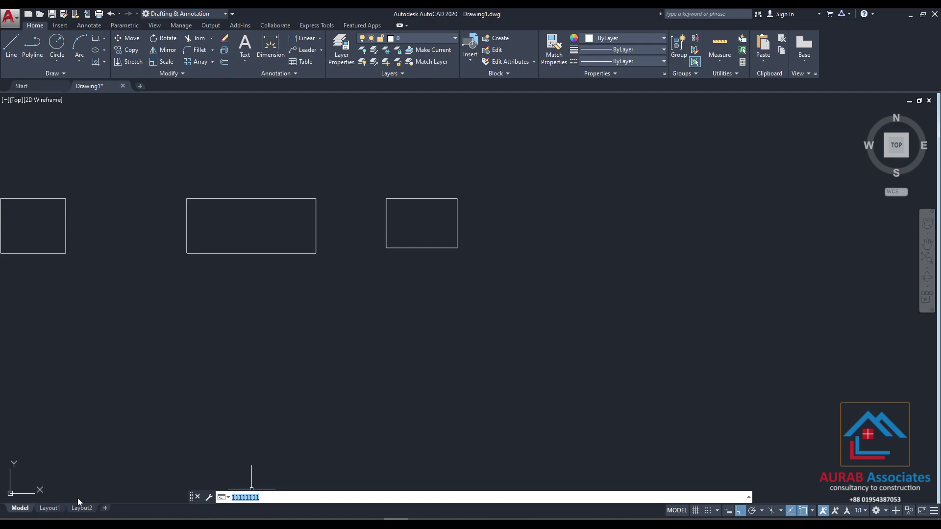
key("Delete")
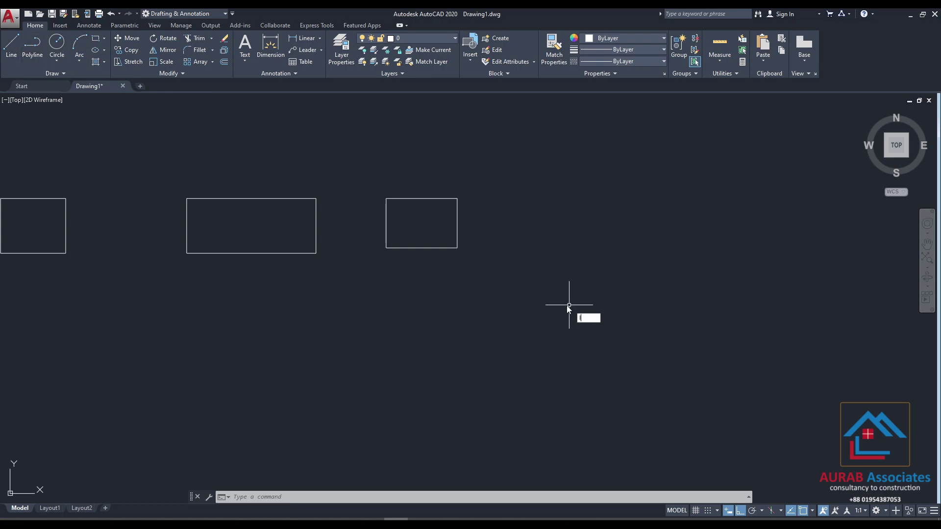
type("L")
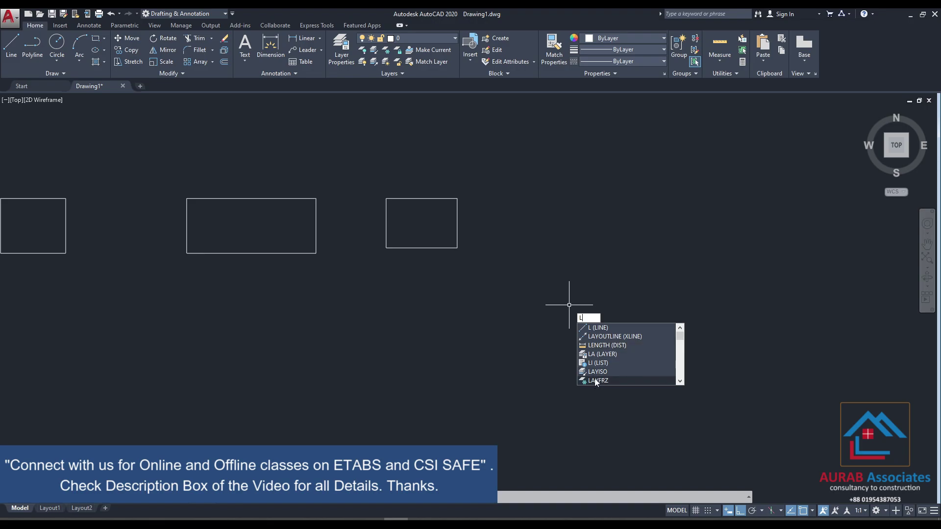
key("Escape")
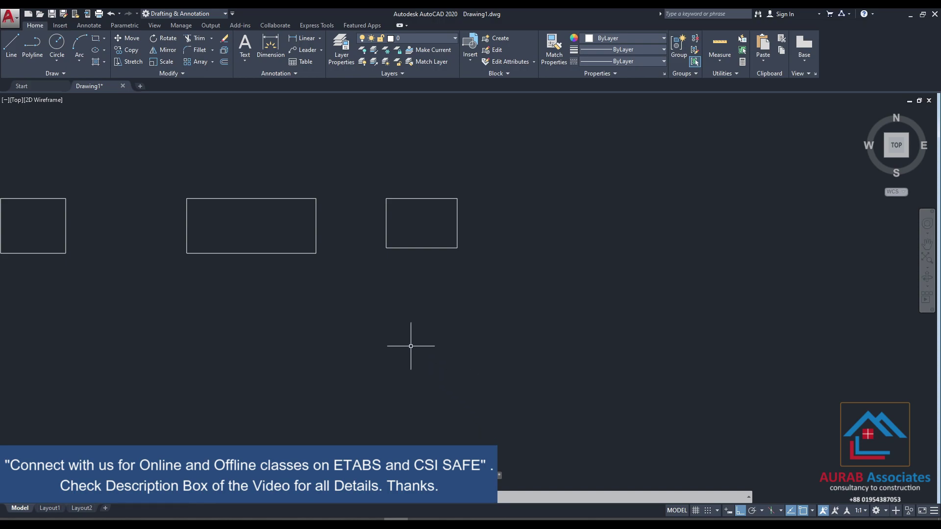
Draw a diagonal line at 45° with dynamic input on and Ortho off.
left_click(729, 511)
left_click(12, 46)
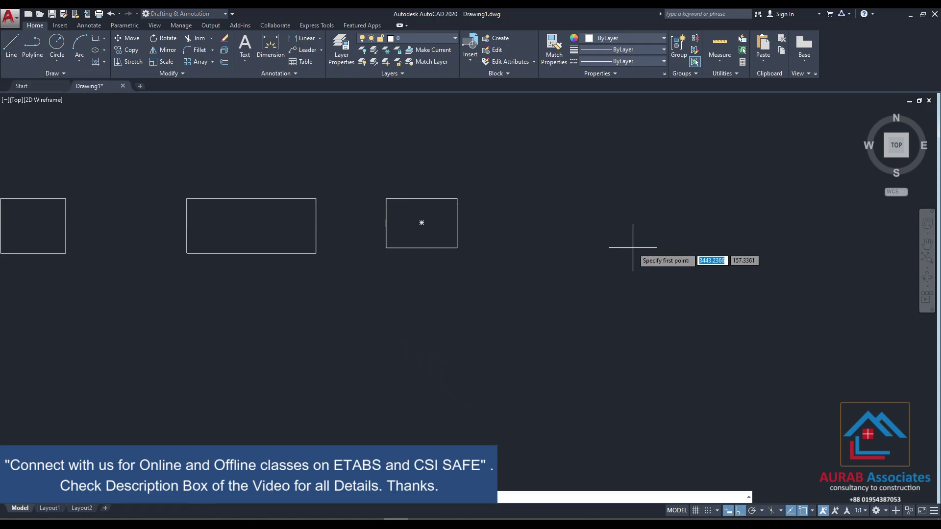
middle_click_drag(624, 250, 370, 327)
left_click(332, 273)
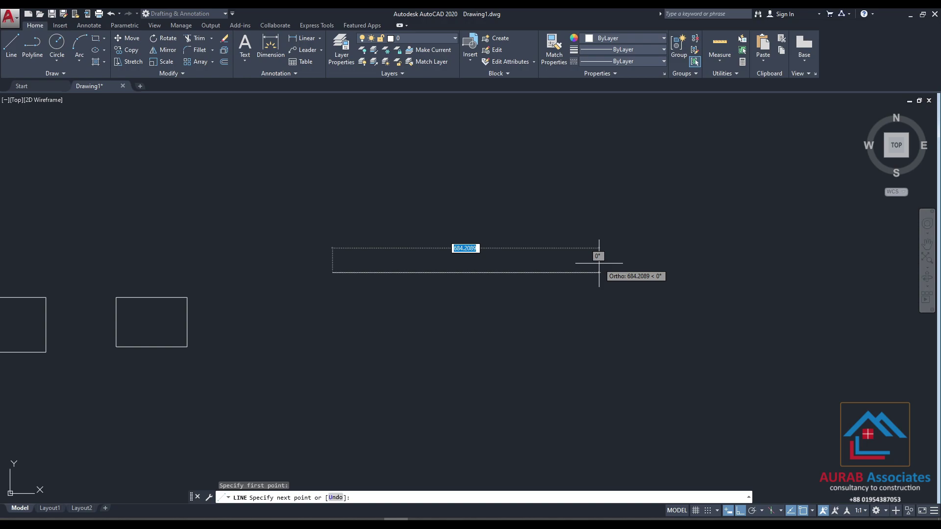
key("Tab")
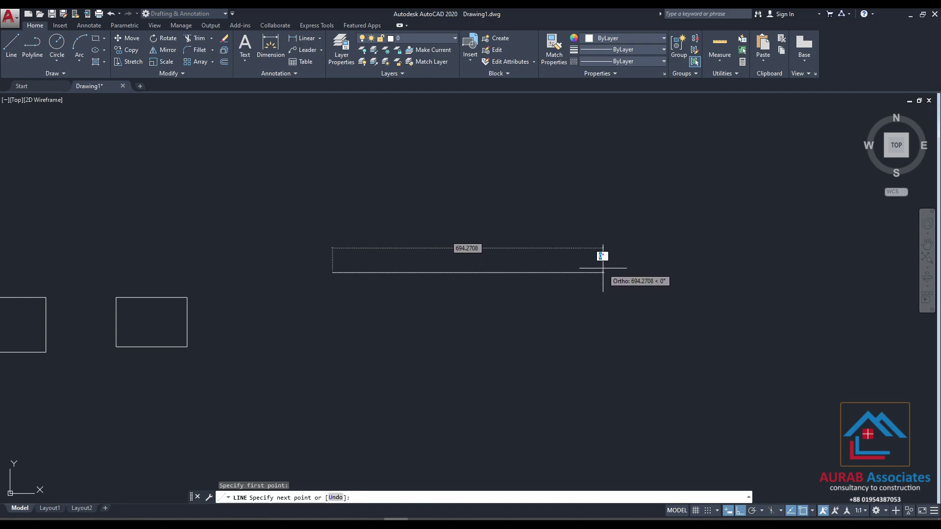
left_click(740, 510)
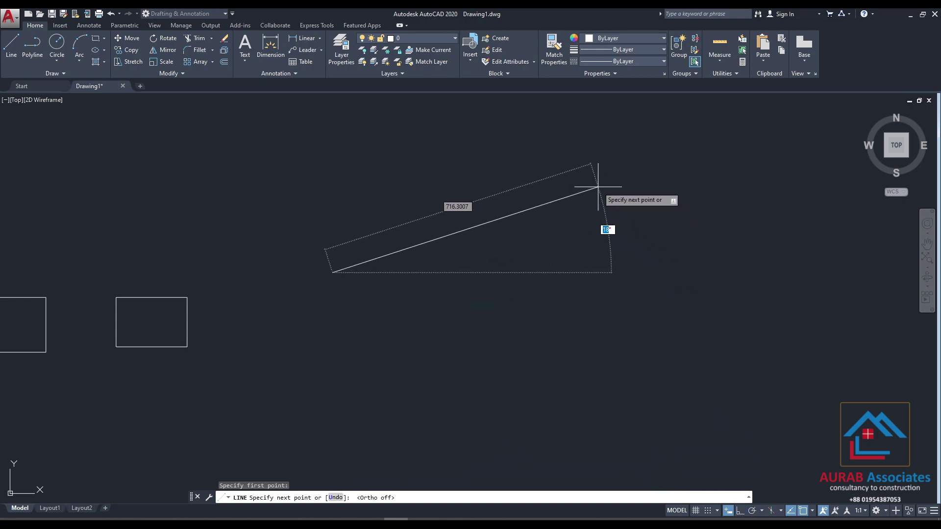
type("45")
key("Return")
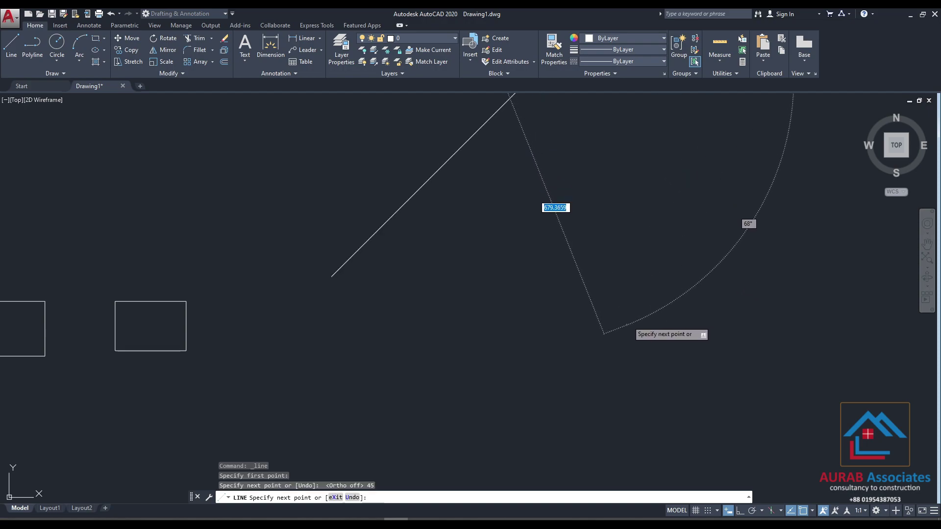
middle_click_drag(606, 330, 620, 411)
key("Escape")
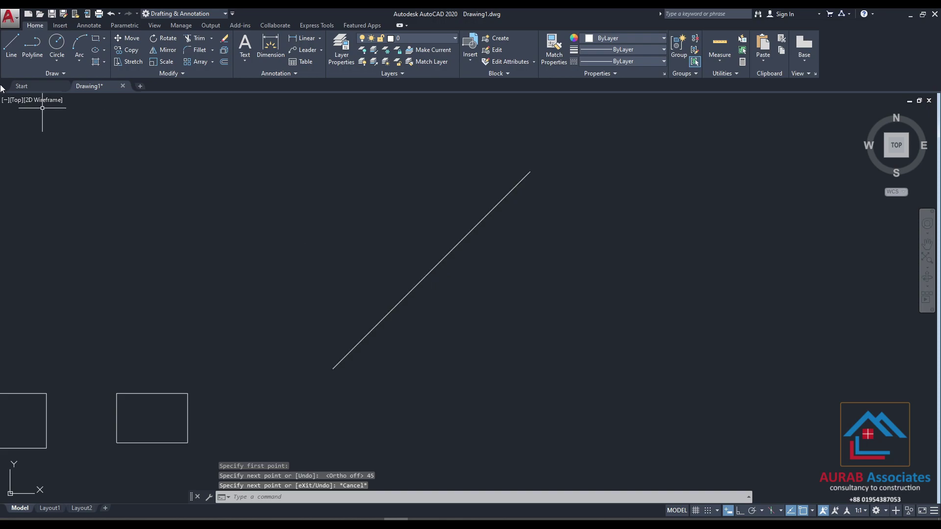
Draw a horizontal line to the right from the diagonal's lower endpoint.
left_click(11, 44)
middle_click_drag(329, 280, 305, 238)
left_click(309, 326)
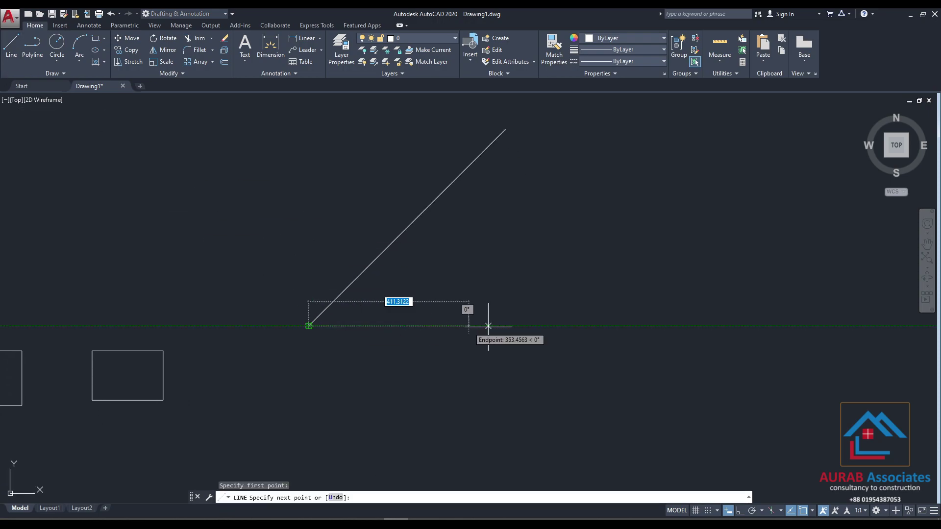
left_click(595, 326)
key("Escape")
type("di")
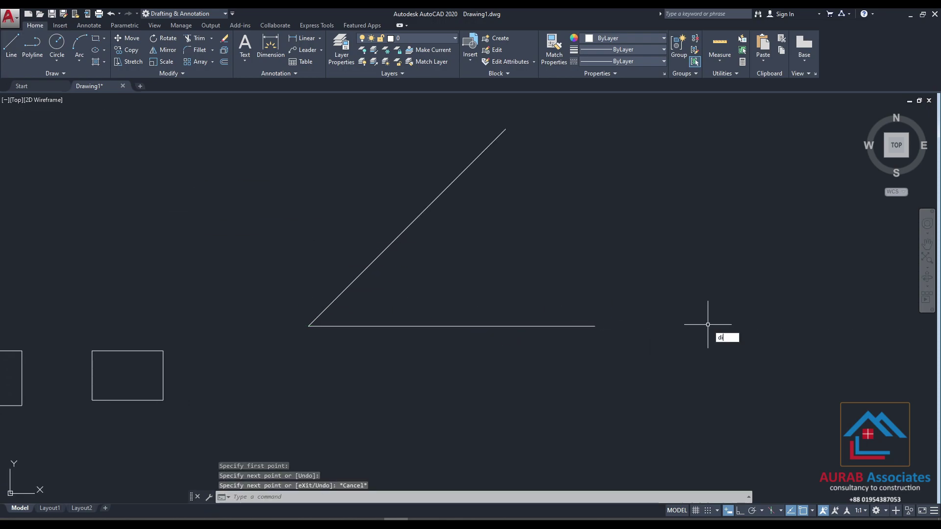
type("m")
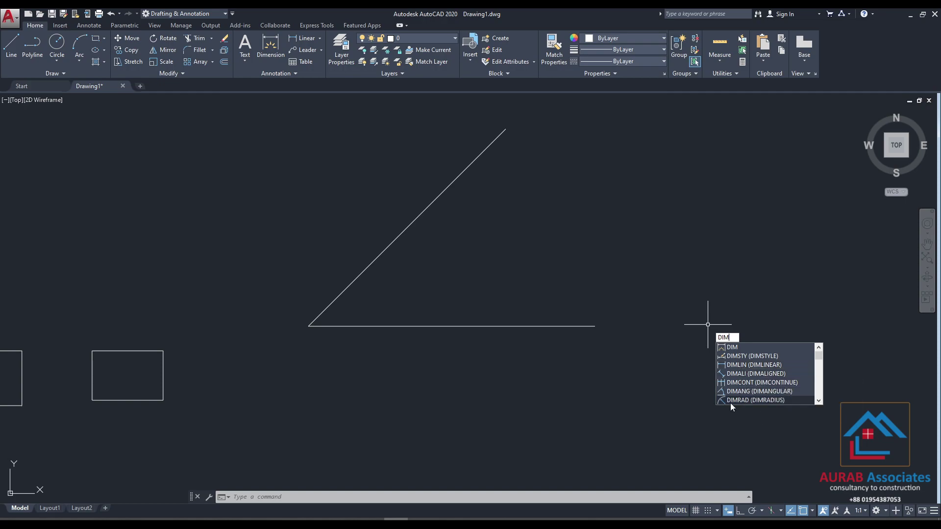
Add a 45° angular dimension arc between the diagonal and horizontal lines.
left_click(801, 391)
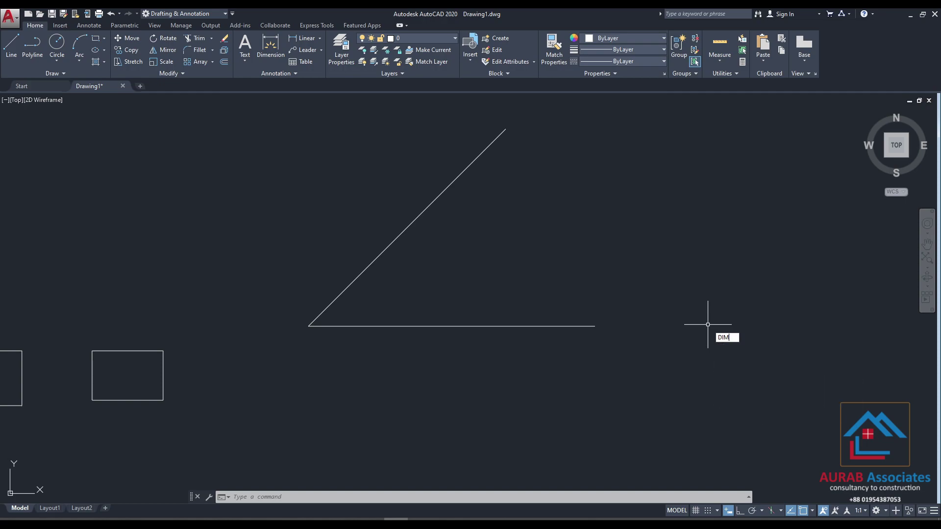
left_click(376, 259)
left_click(402, 321)
left_click(393, 298)
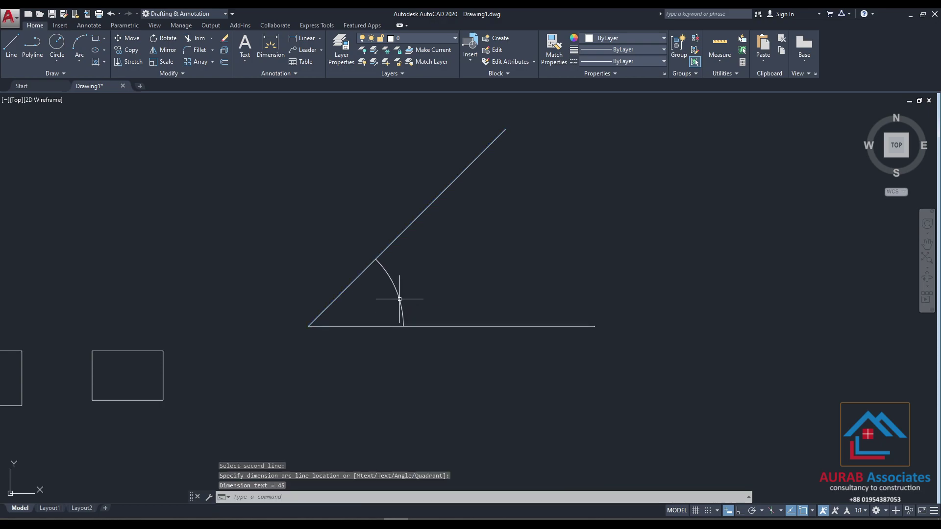
scroll(391, 284, "up", 4)
scroll(448, 301, "up", 6)
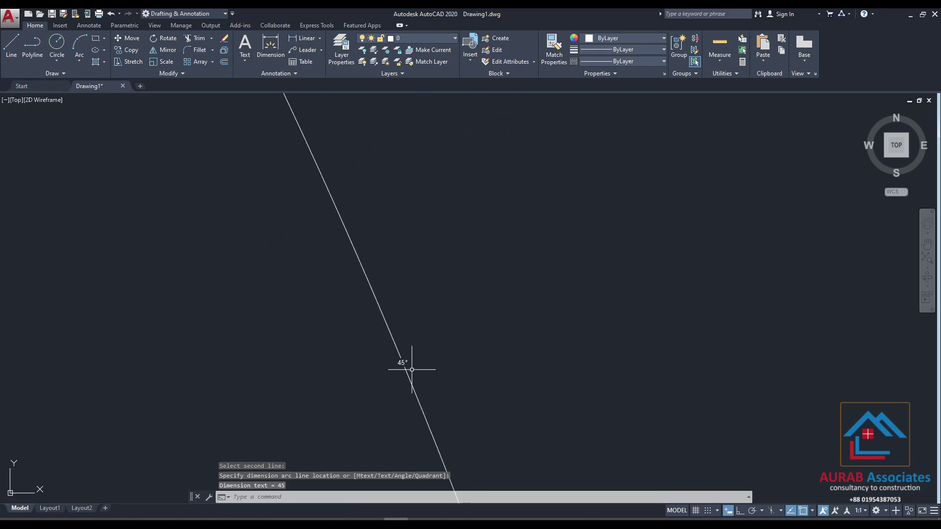
scroll(417, 275, "down", 5)
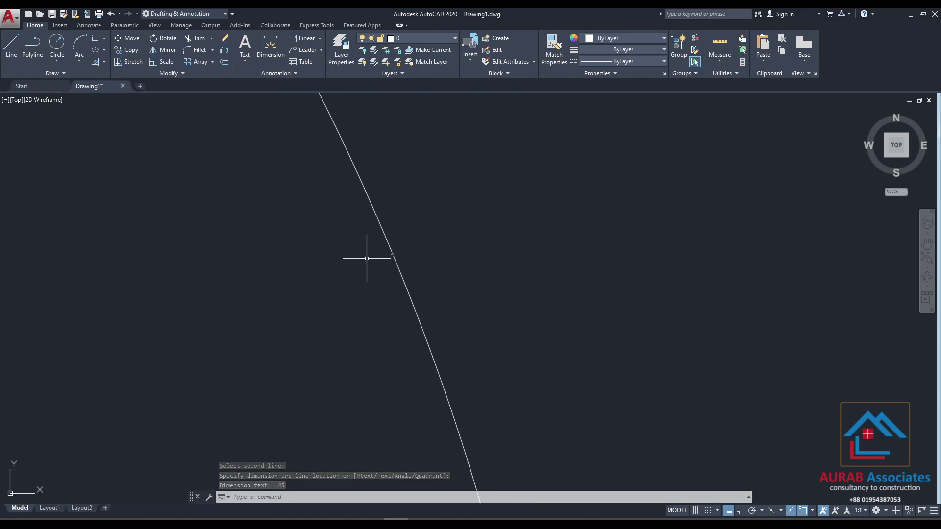
scroll(392, 269, "up", 5)
scroll(441, 260, "down", 6)
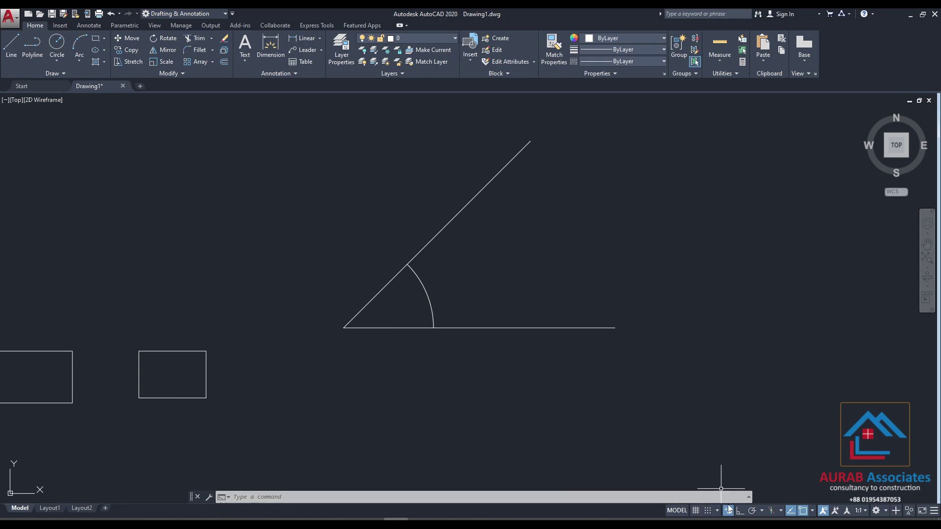
middle_click_drag(561, 237, 521, 290)
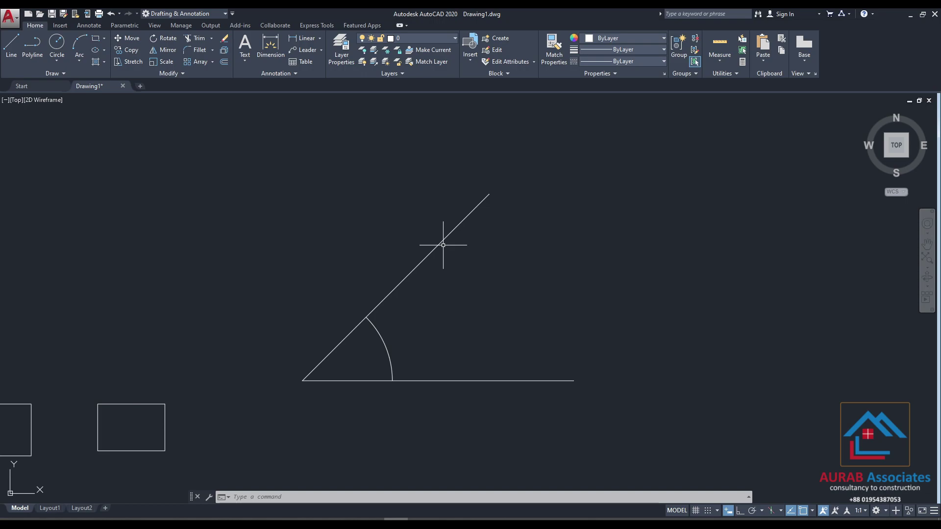
left_click(729, 512)
type("11")
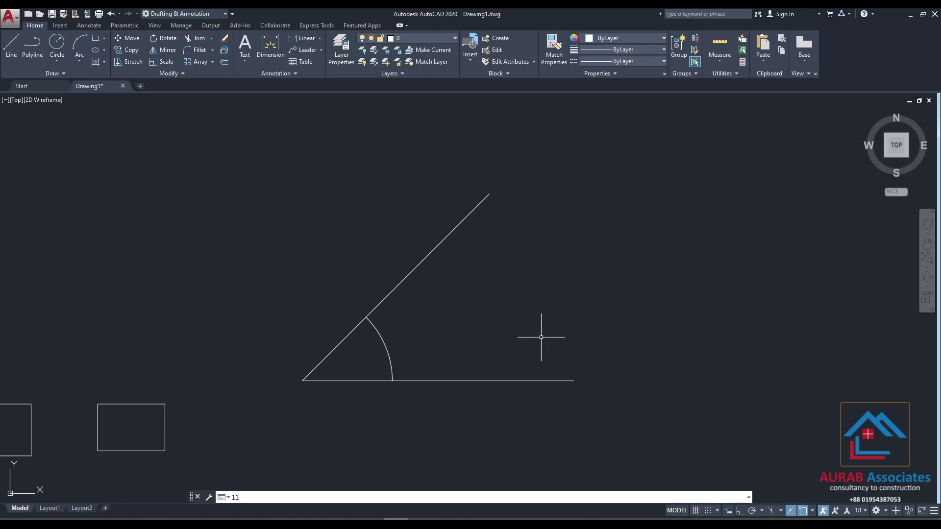
type("111")
key("Escape")
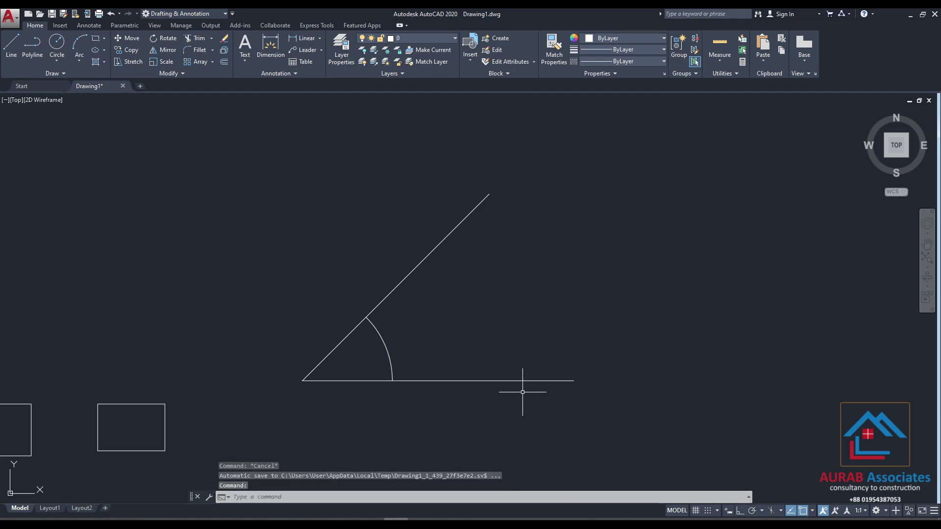
key("Escape")
key("Escape")
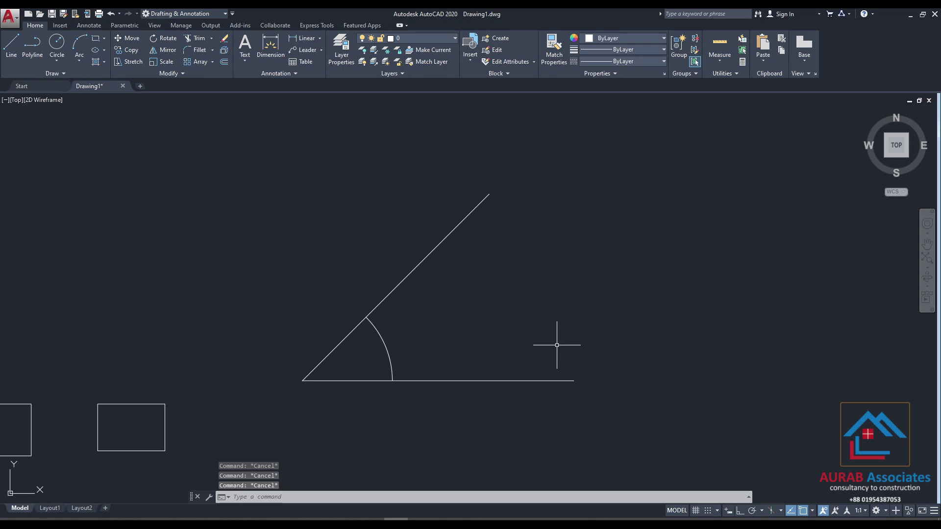
type("REC")
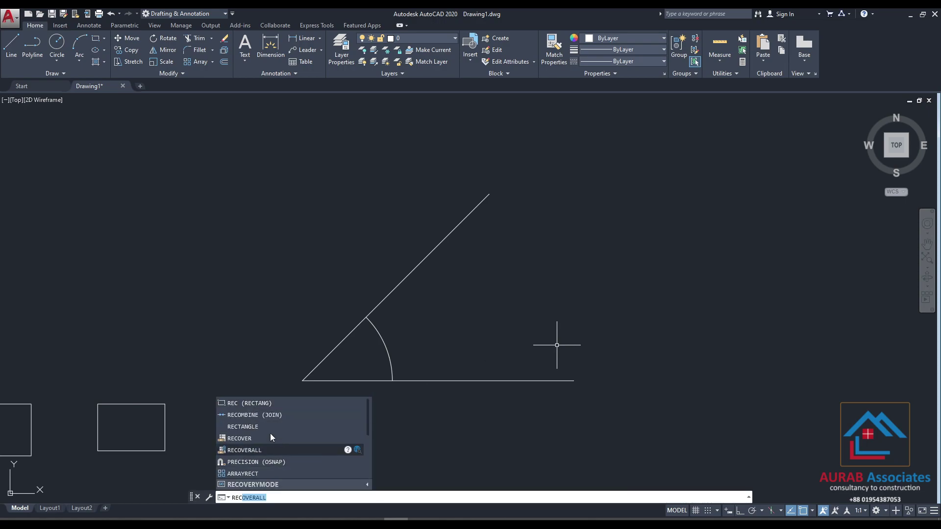
left_click(260, 405)
left_click(633, 227)
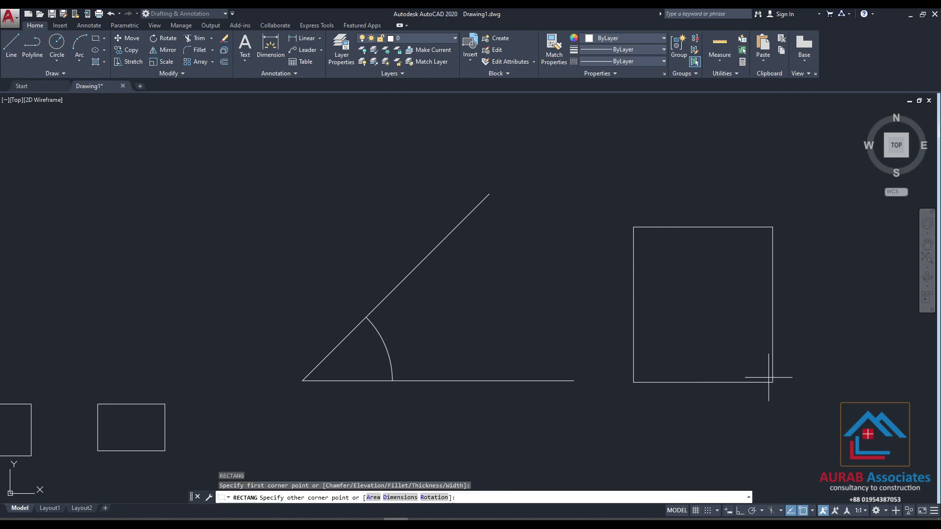
middle_click_drag(802, 373, 601, 397)
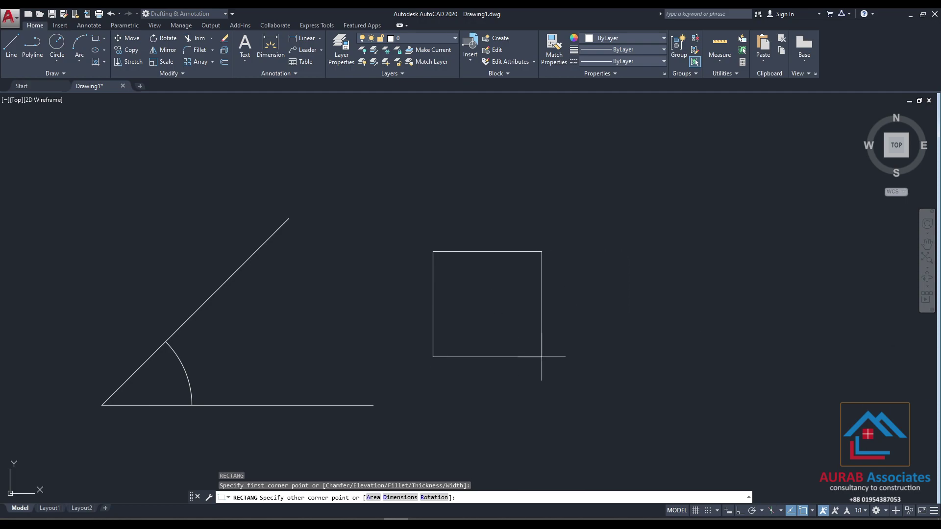
key("Escape")
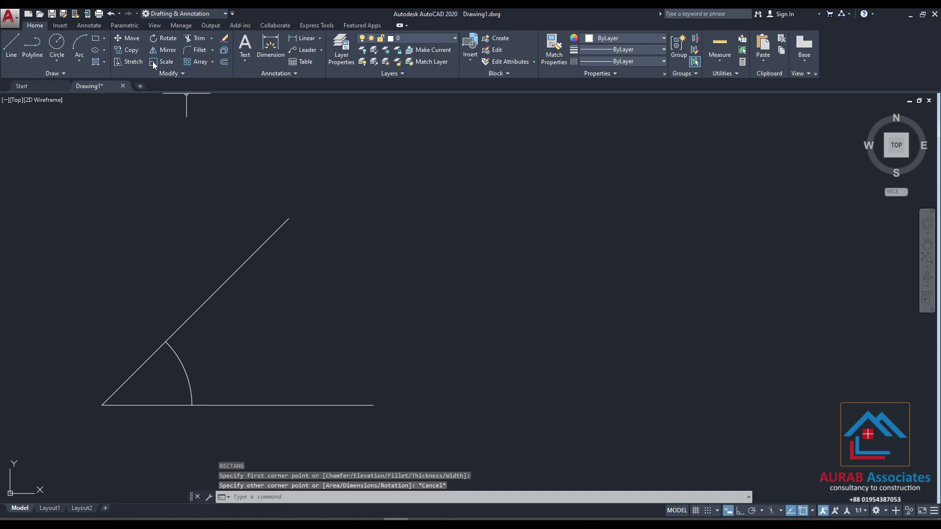
left_click(96, 38)
left_click(481, 243)
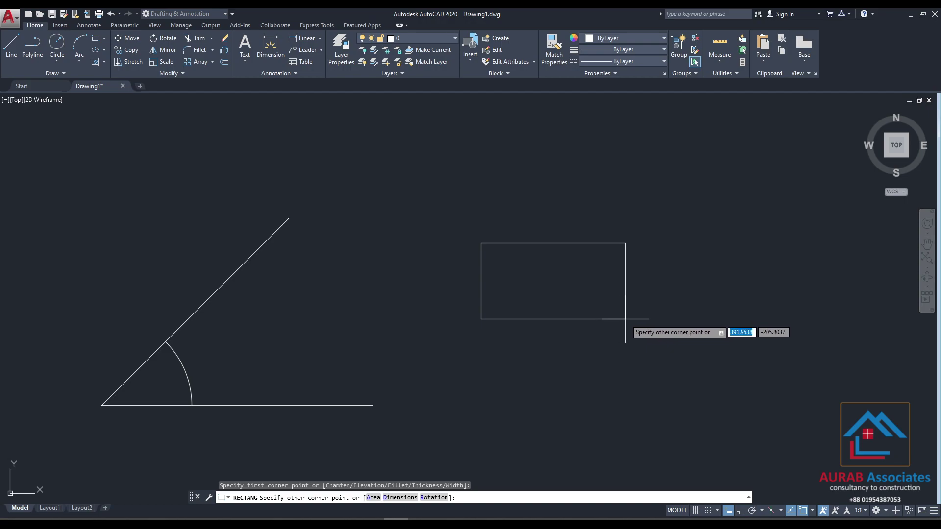
key("Escape")
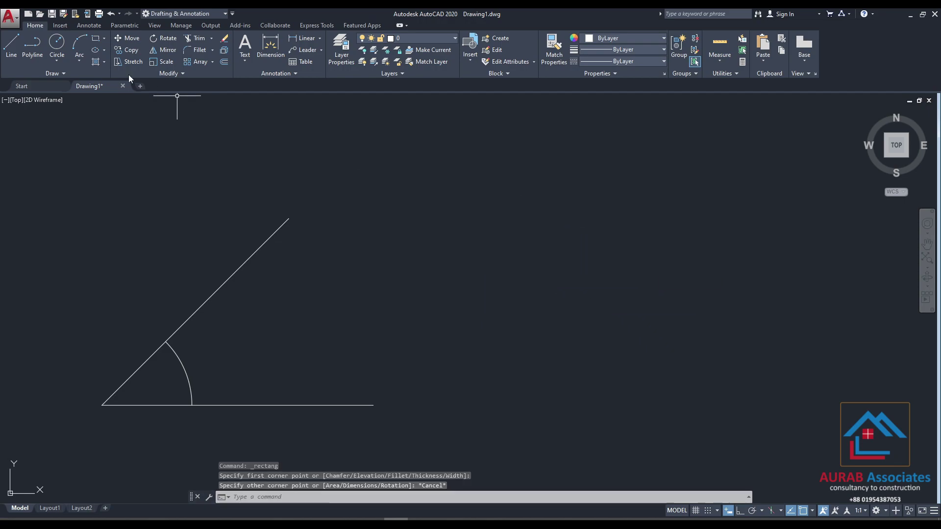
Draw a 10 by 10 square with RECTANG and zoom in on it.
left_click(96, 39)
left_click(483, 216)
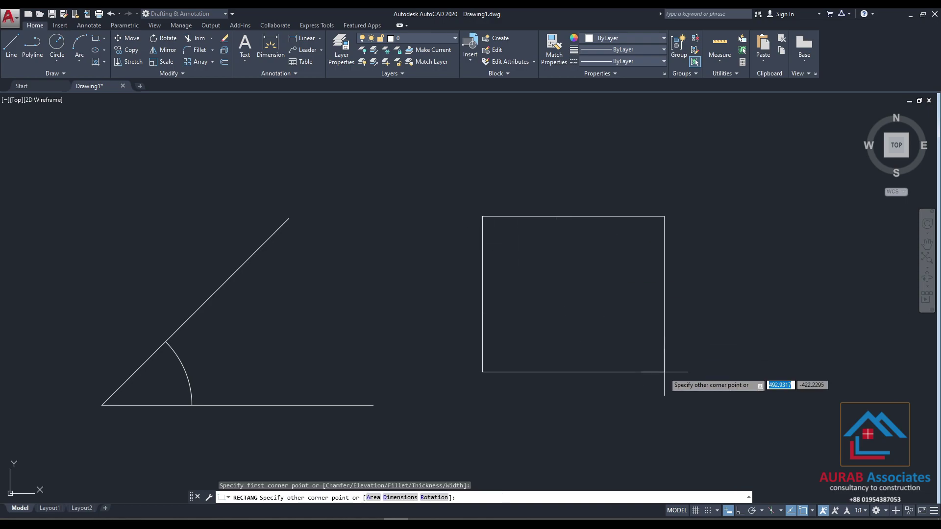
type("1")
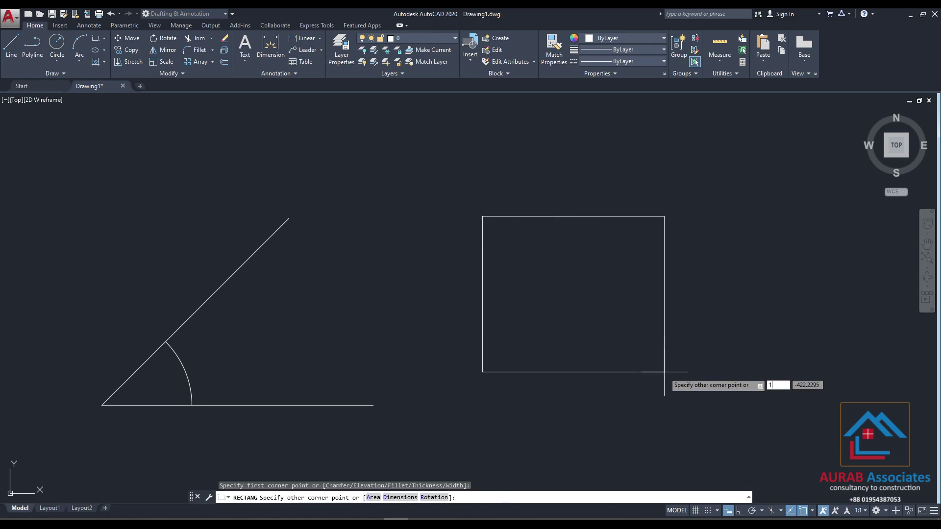
type("00")
key("Tab")
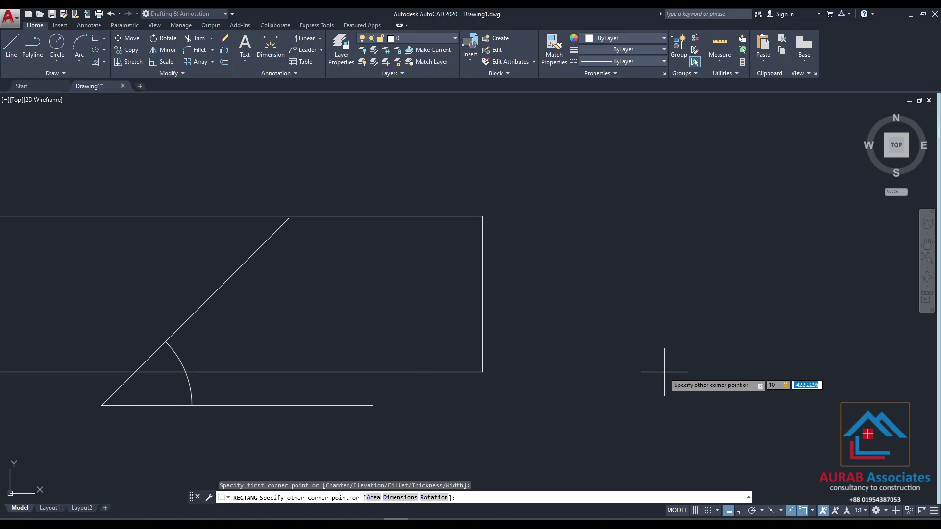
type("10")
key("Return")
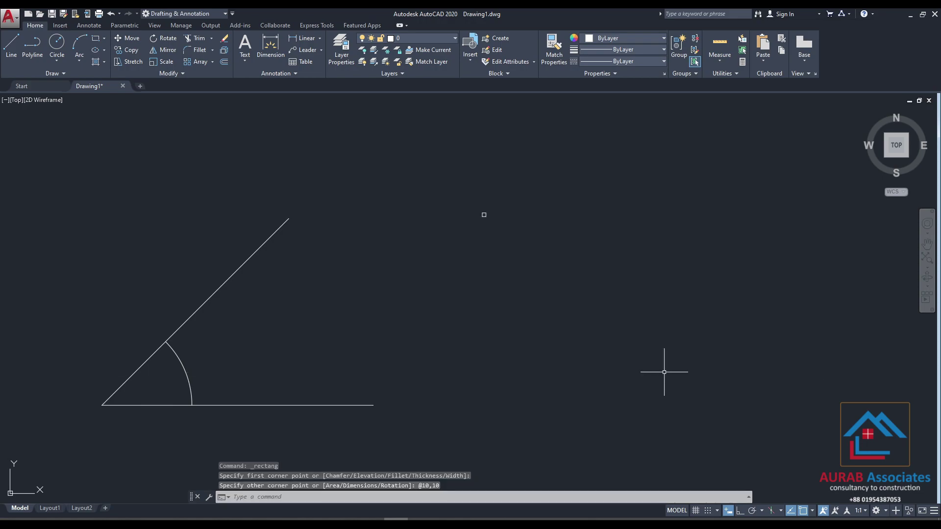
scroll(554, 215, "up", 5)
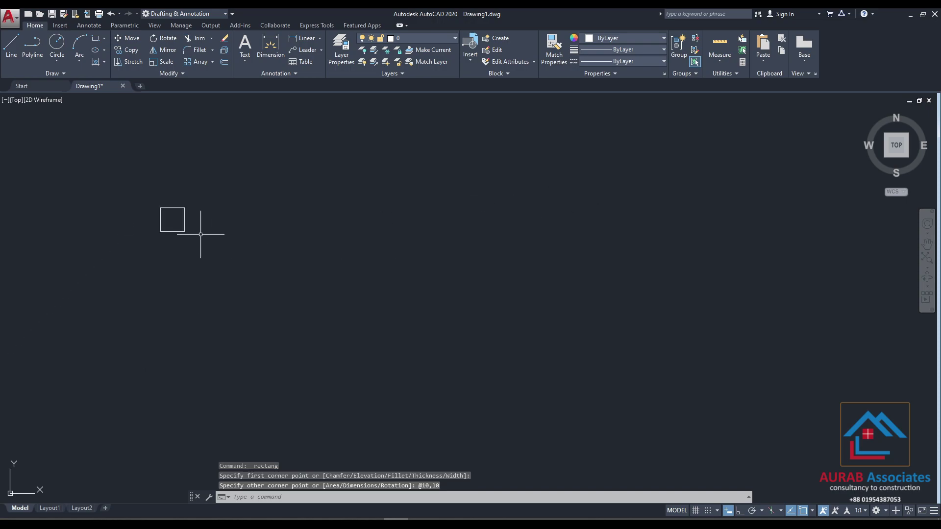
mouse_move(199, 235)
middle_mouse_down()
mouse_move(444, 272)
mouse_move(440, 284)
middle_mouse_up()
scroll(461, 269, "up", 6)
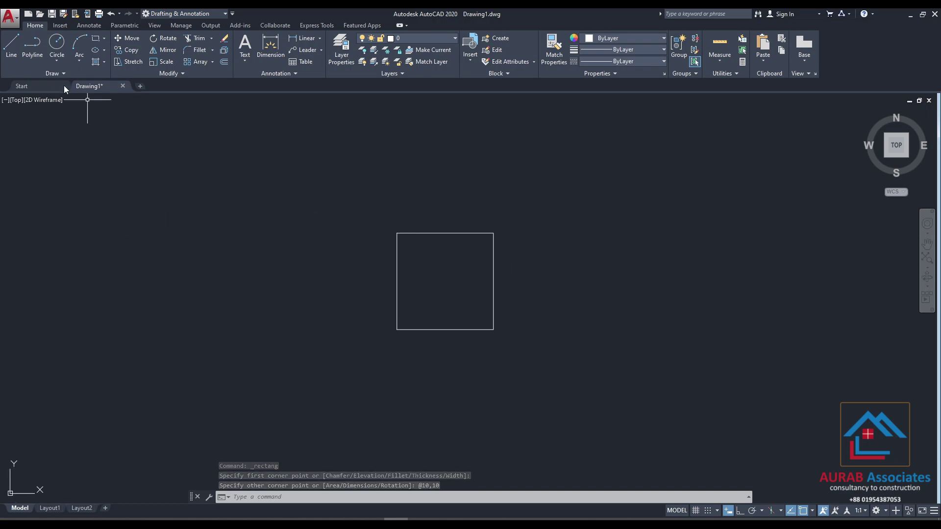
Dimension the square's top width and left height, both reading 10.0000.
left_click(304, 38)
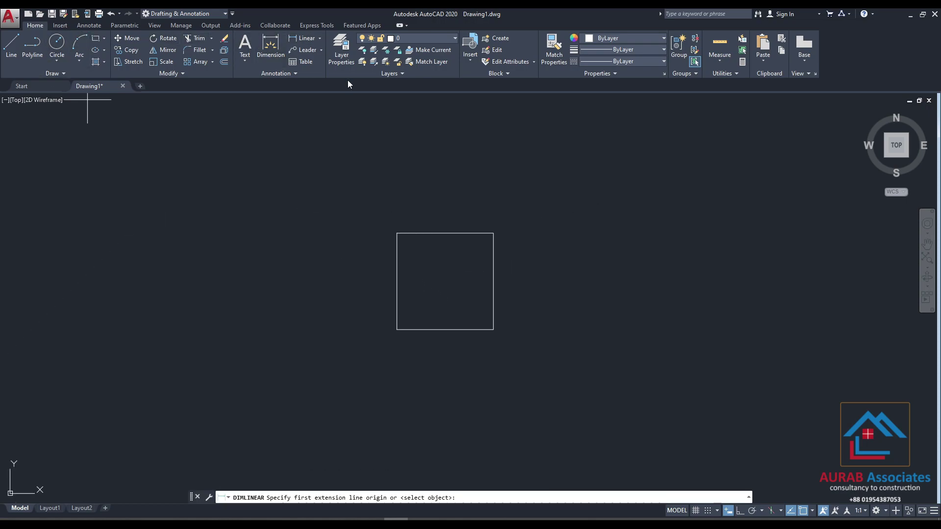
left_click(397, 233)
left_click(494, 234)
left_click(448, 211)
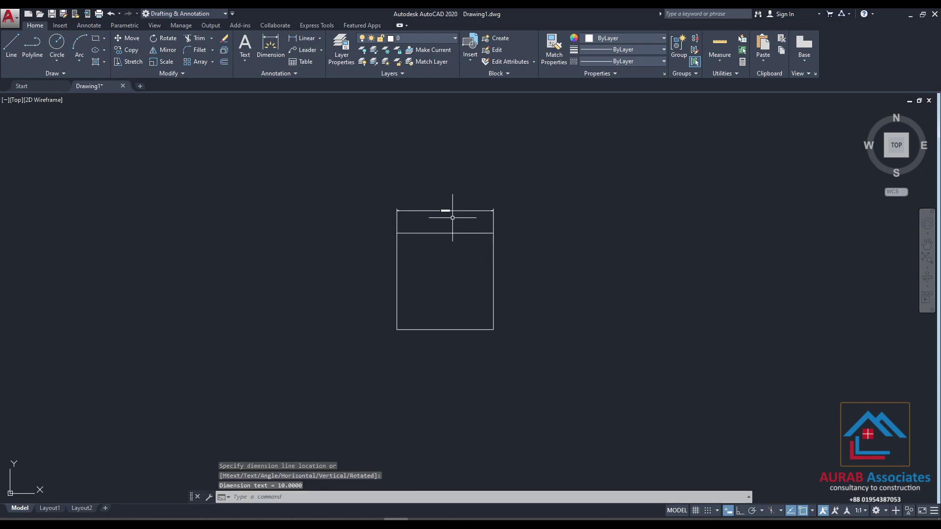
scroll(454, 215, "up", 4)
left_click(303, 38)
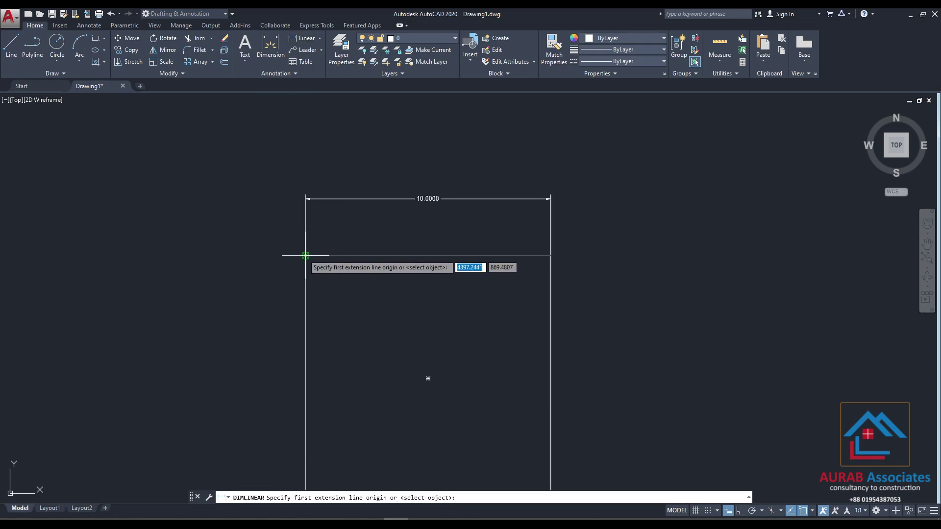
middle_click_drag(301, 338, 339, 241)
left_click(342, 403)
left_click(321, 391)
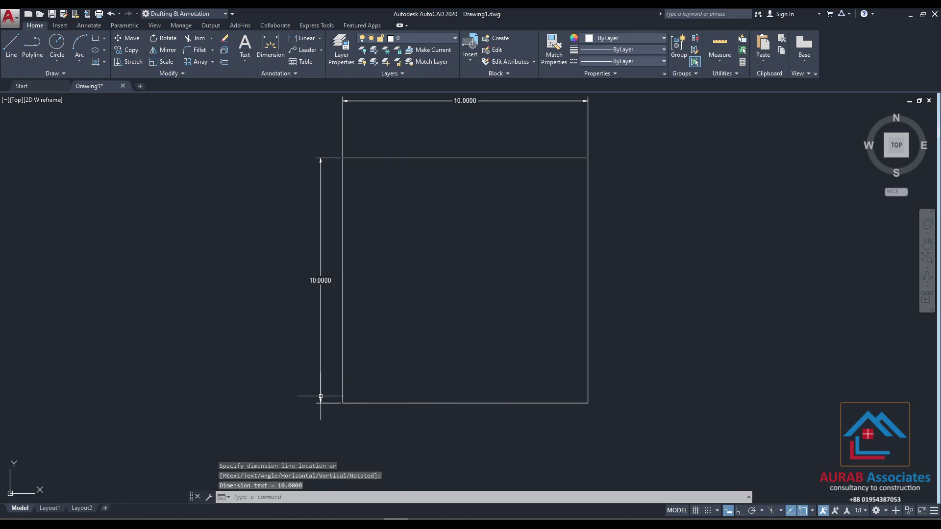
left_click(96, 38)
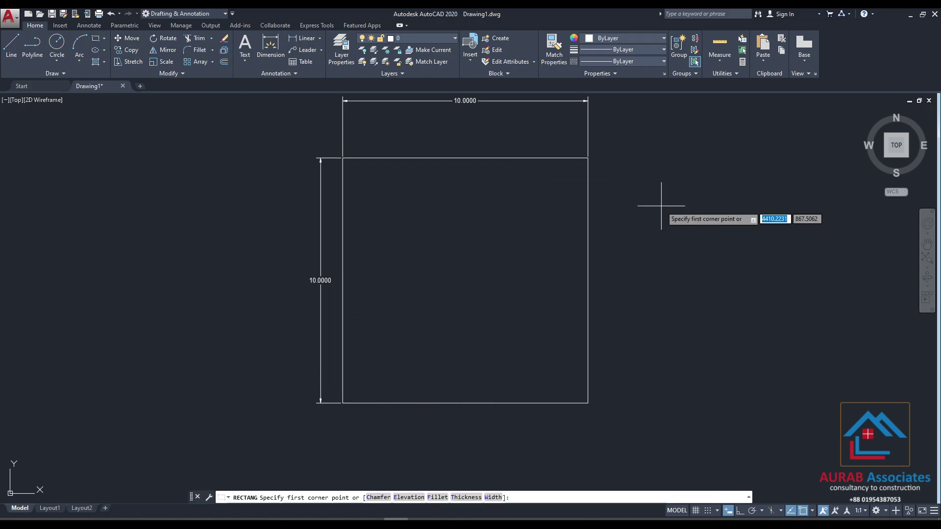
left_click(641, 160)
middle_click_drag(807, 377, 619, 371)
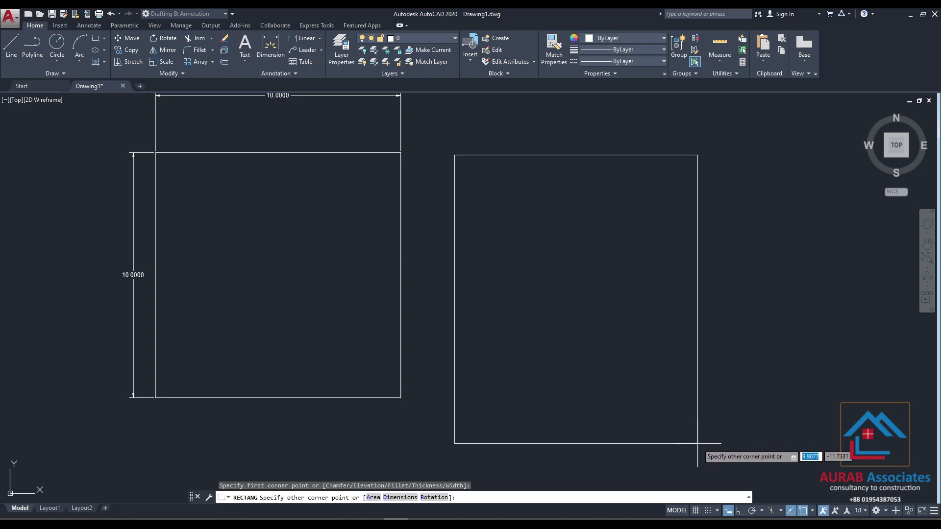
middle_click_drag(698, 469, 691, 357)
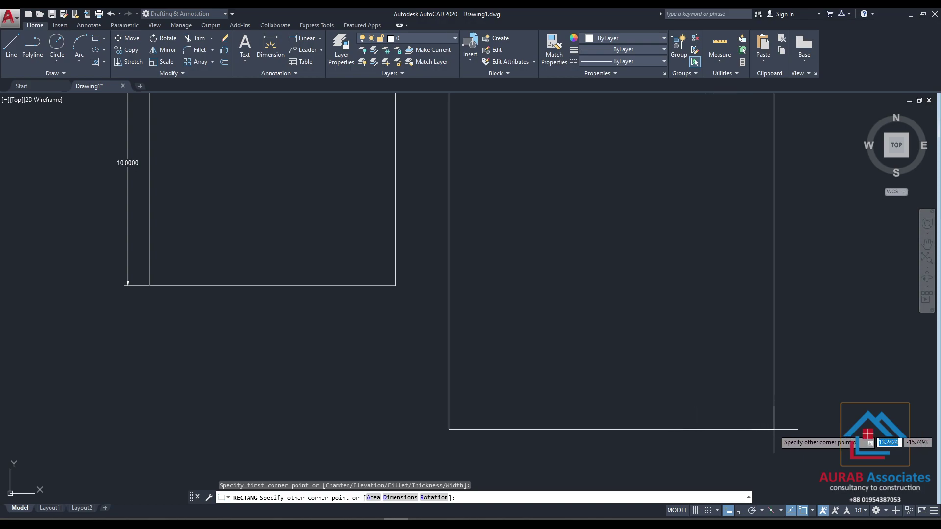
scroll(637, 434, "down", 4)
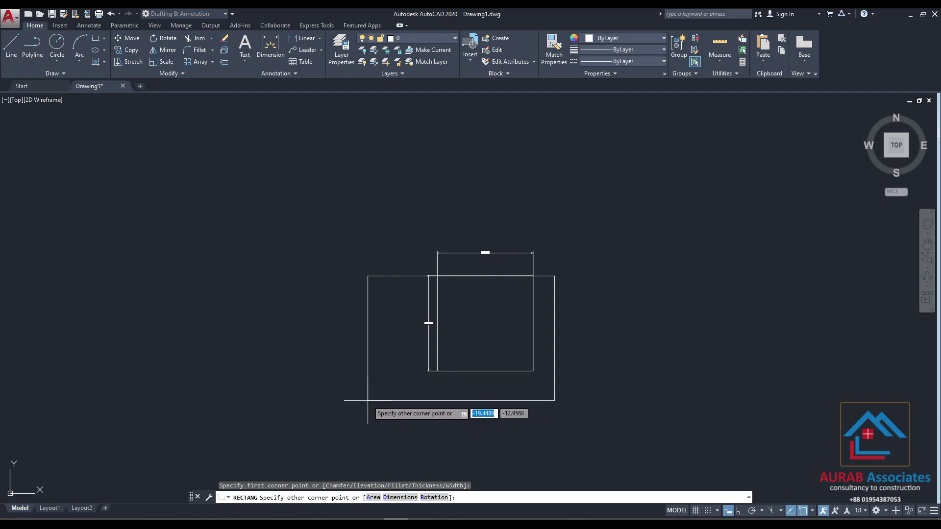
scroll(368, 401, "up", 4)
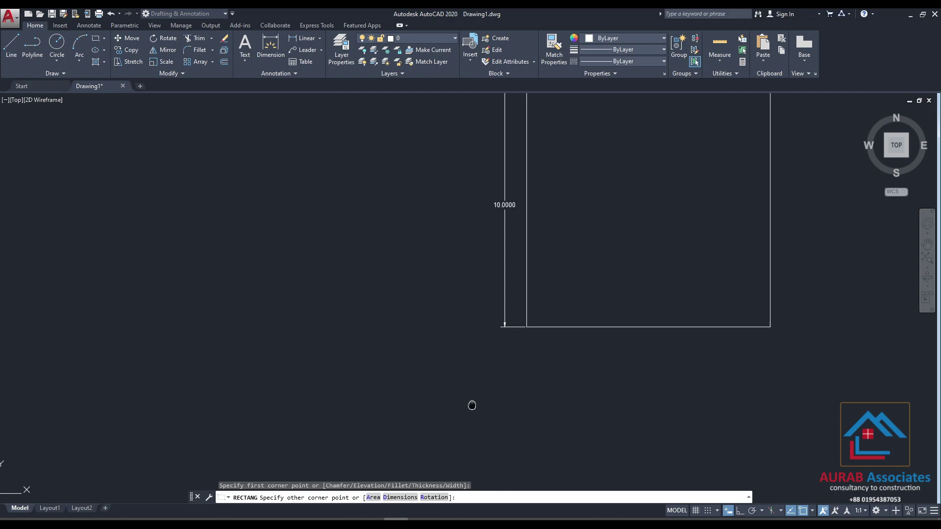
middle_click_drag(473, 405, 135, 405)
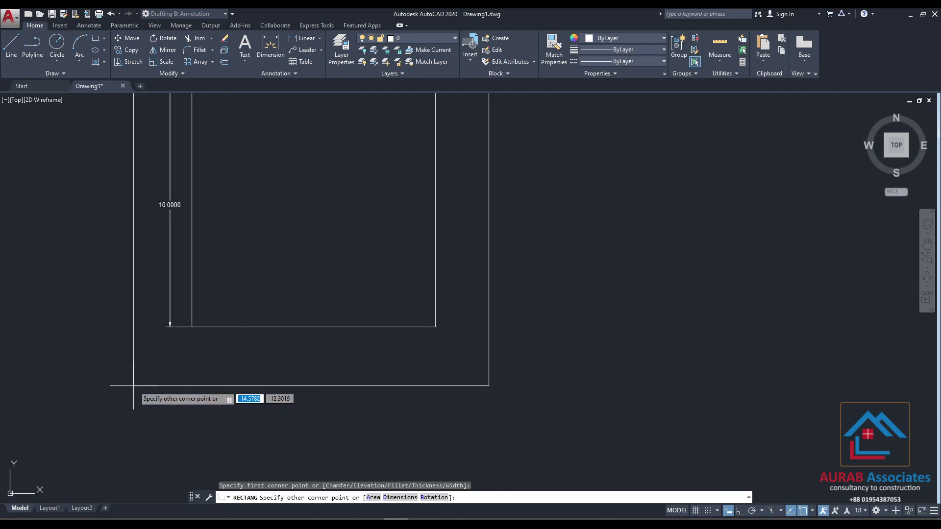
middle_click_drag(347, 394, 347, 414)
middle_click_drag(593, 161, 585, 292)
middle_click_drag(577, 133, 544, 315)
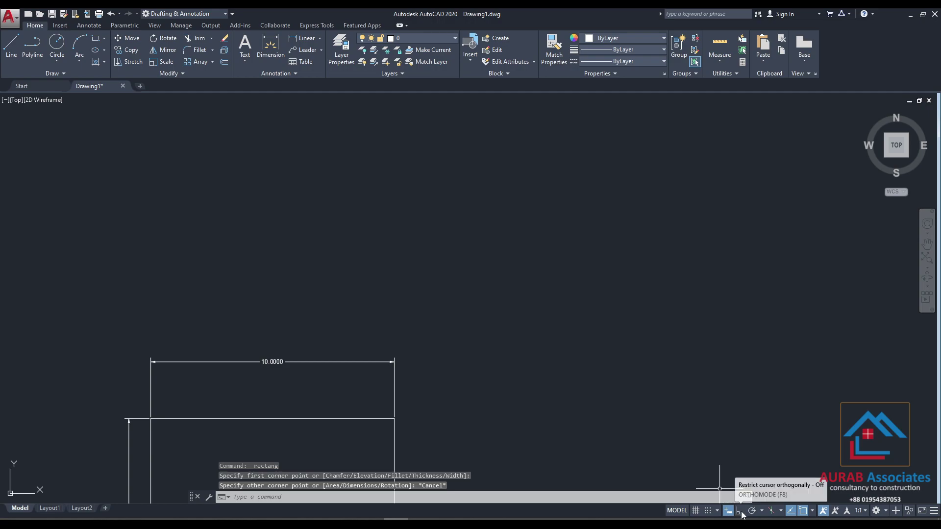
Turn Ortho mode on and erase the square with its two 10.0000 dimensions.
left_click(740, 510)
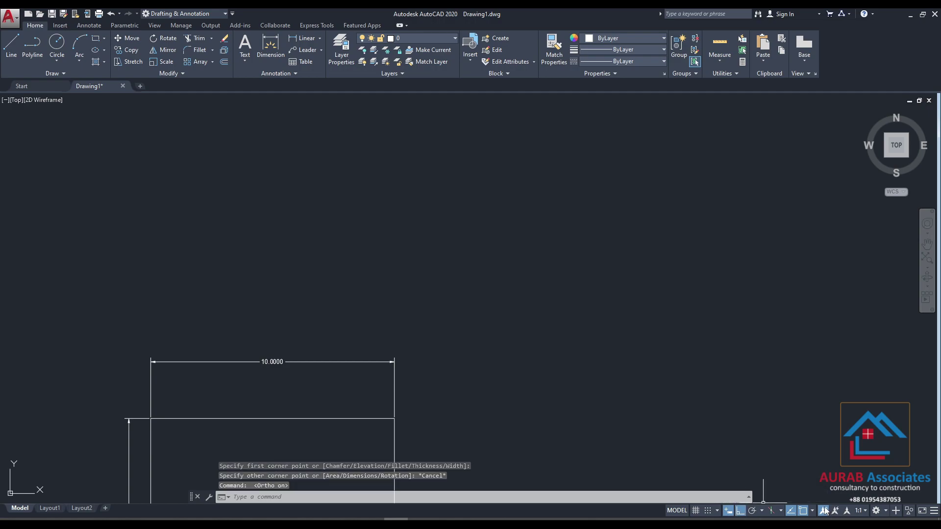
middle_click_drag(401, 287, 409, 182)
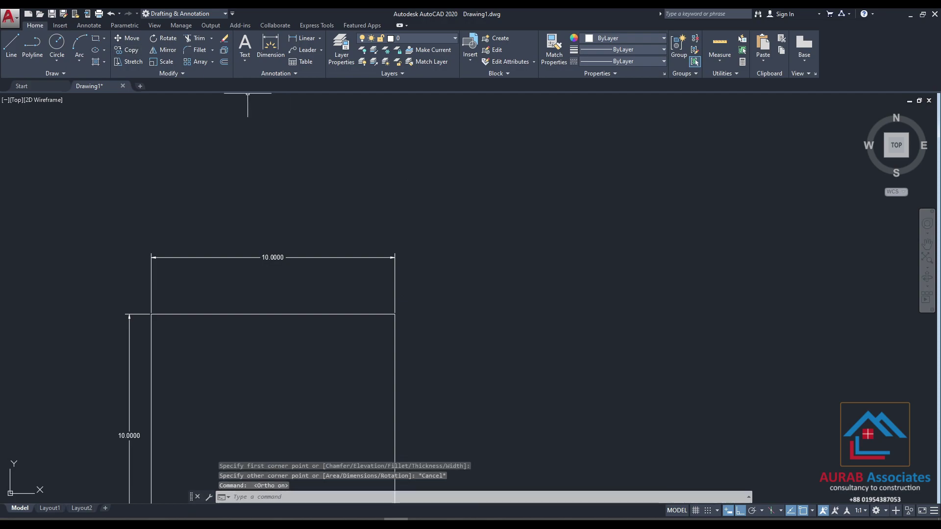
scroll(502, 261, "down", 3)
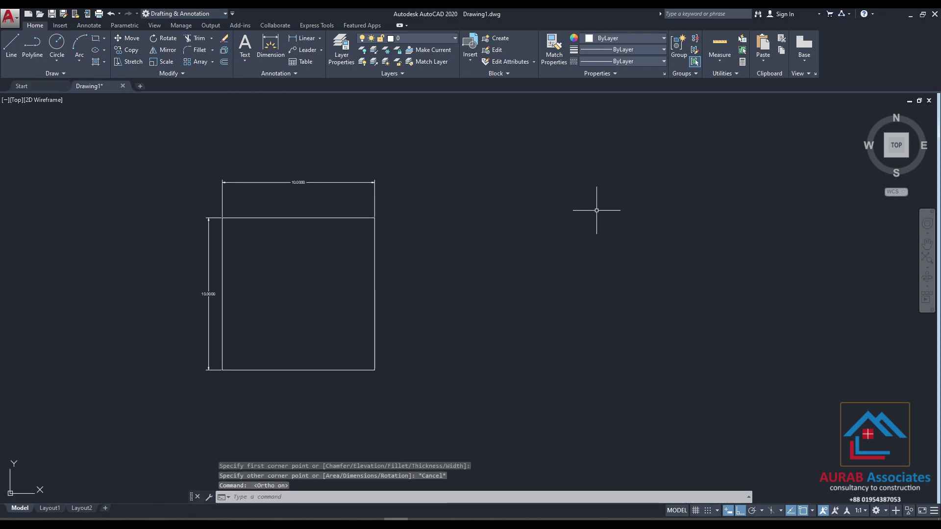
middle_click_drag(599, 216, 409, 262)
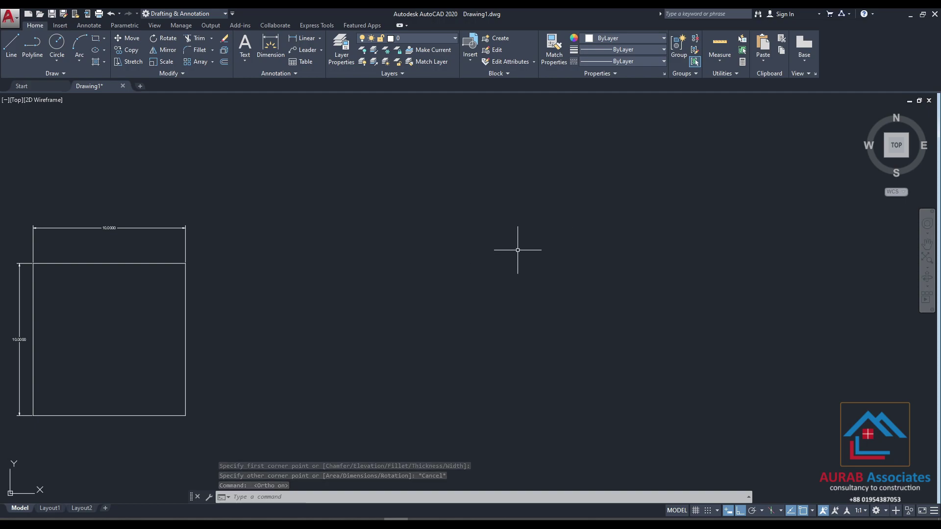
key("ctrl+a")
key("Delete")
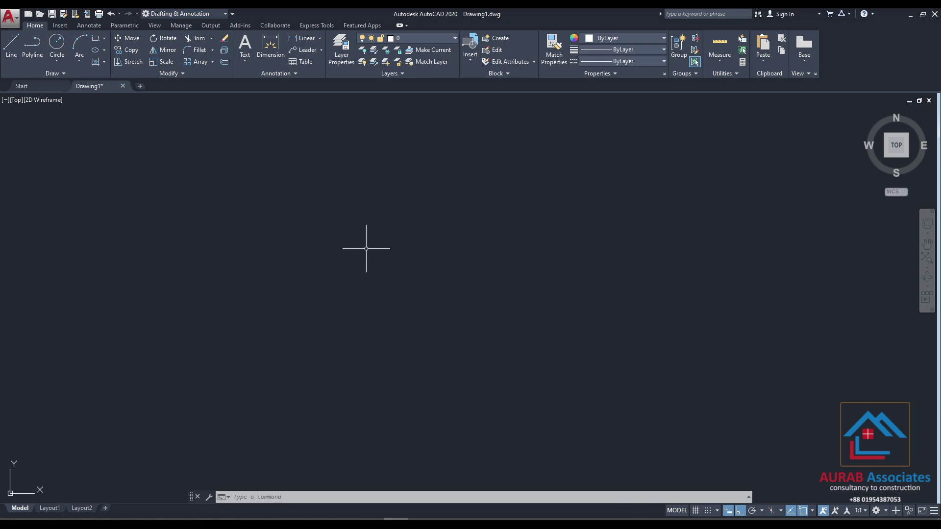
Change the crosshair size from 5 to 20 on the Options Display tab.
right_click(337, 256)
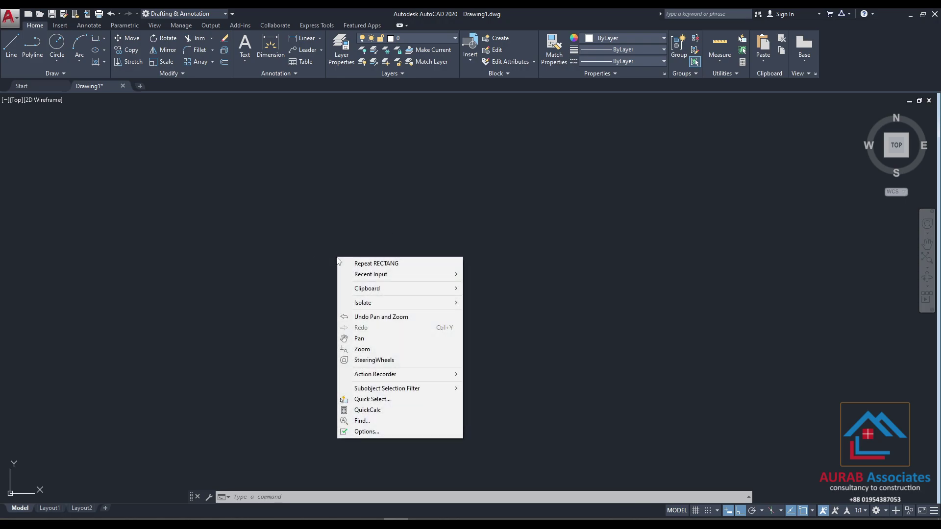
left_click(383, 432)
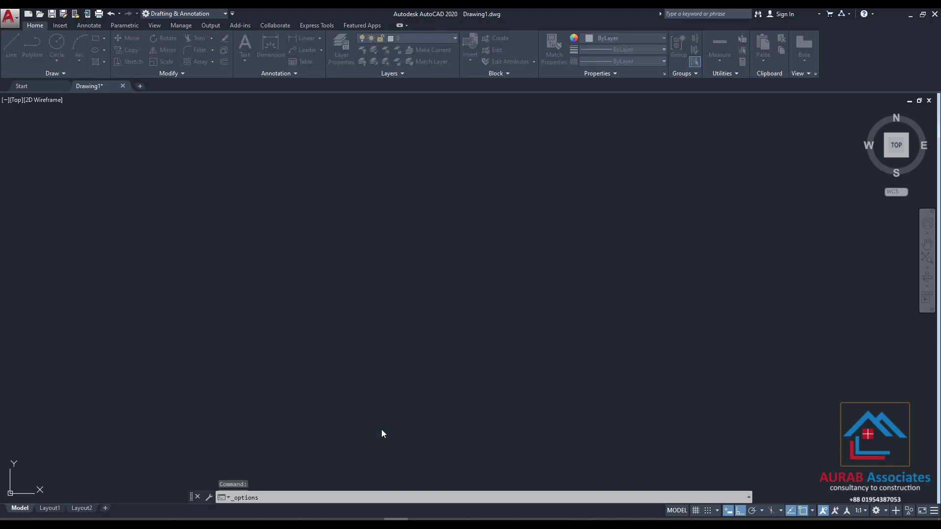
left_click(336, 155)
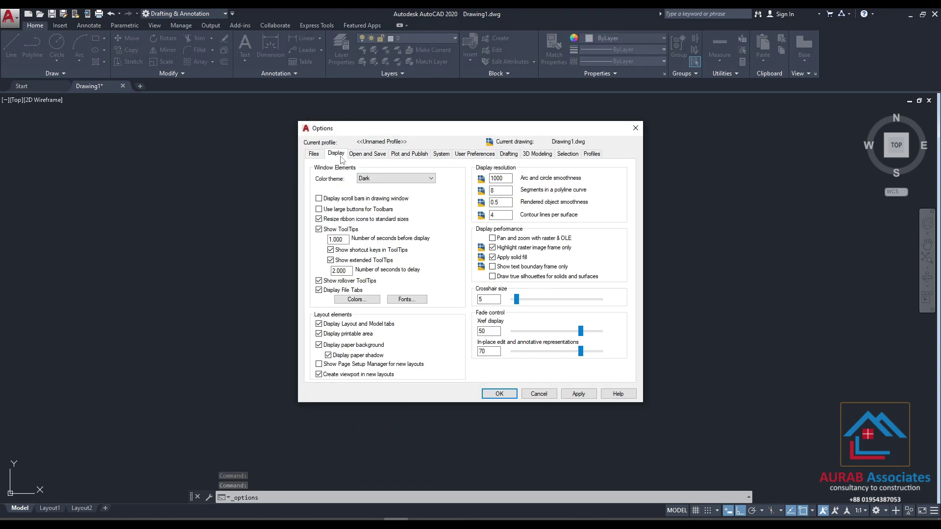
double_click(488, 298)
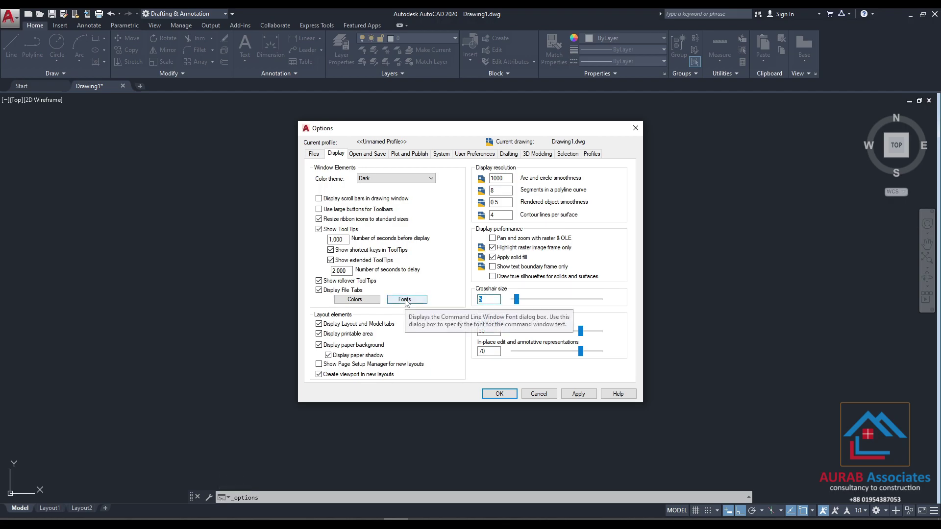
type("20")
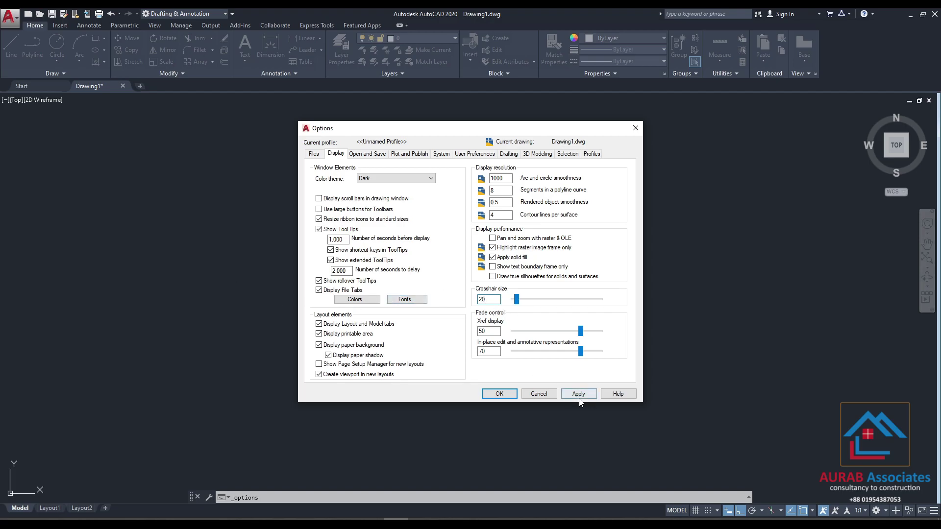
left_click(499, 394)
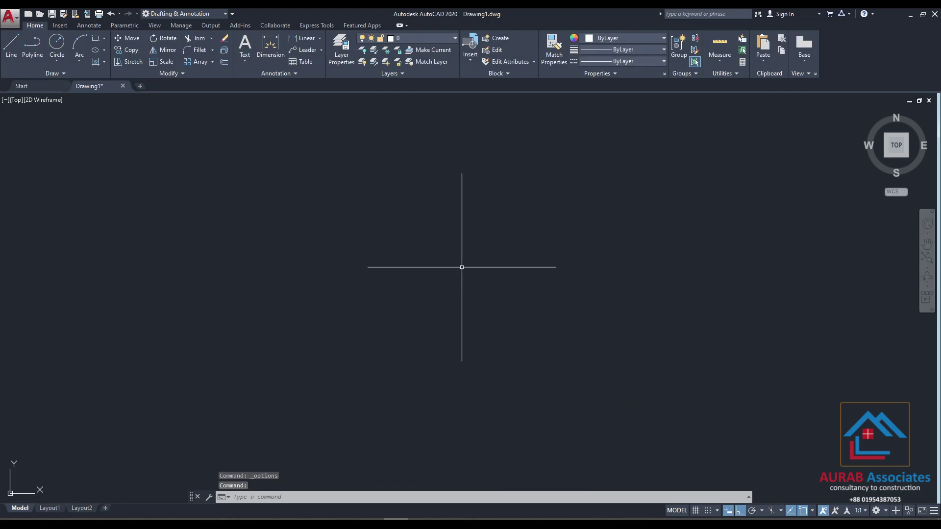
Enlarge the pickbox size with the slider on the Options Selection tab.
right_click(412, 248)
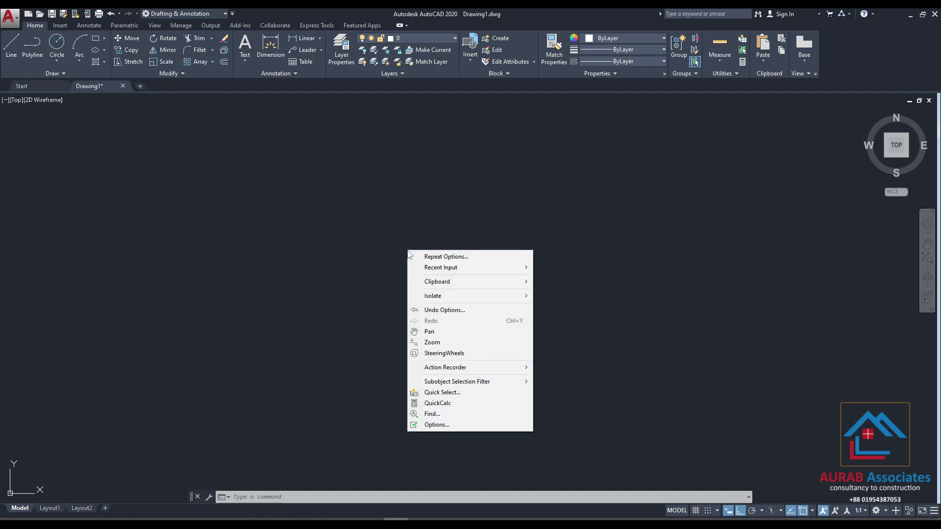
left_click(450, 426)
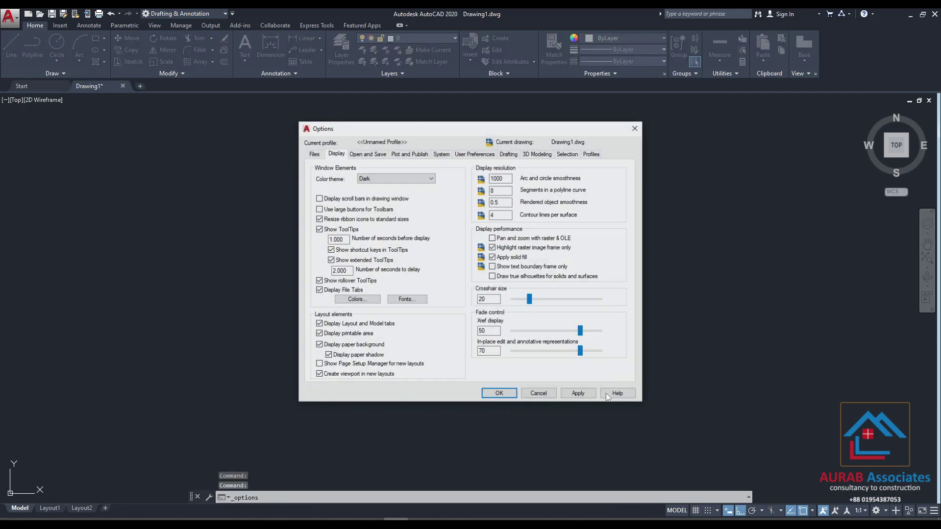
left_click(573, 154)
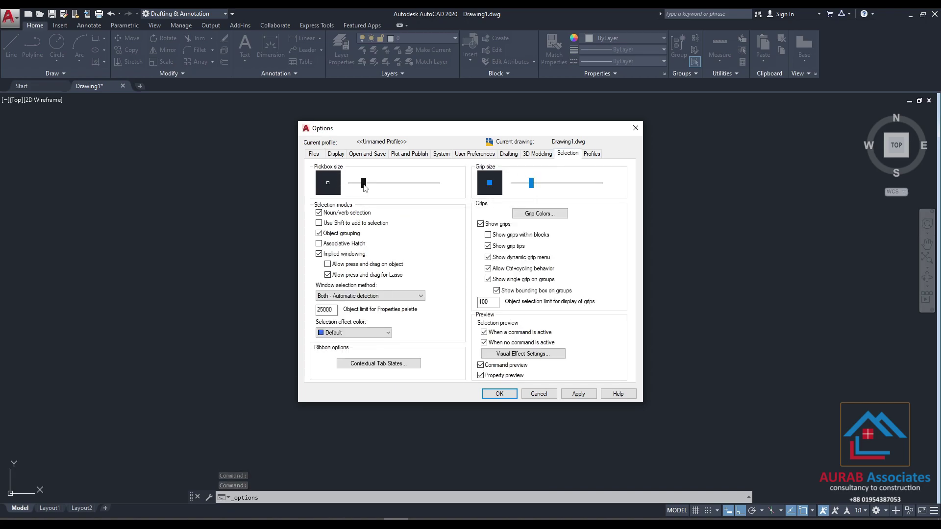
left_click_drag(365, 185, 373, 185)
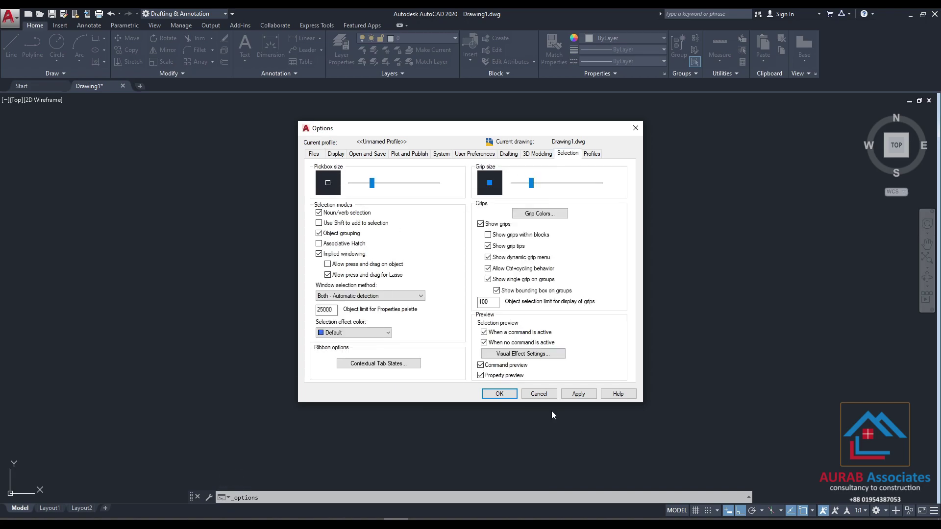
left_click(499, 393)
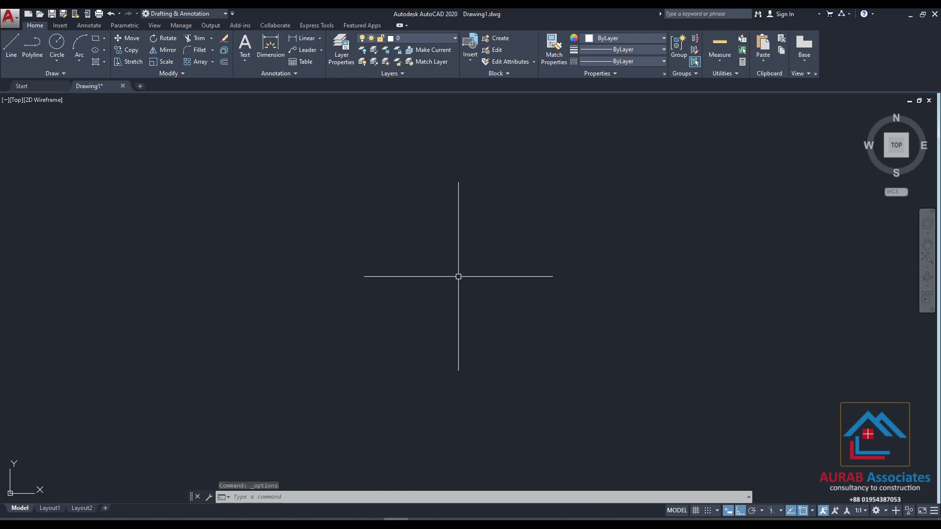
Turn off Allow press and drag for Lasso, then test a two-click selection window.
right_click(459, 276)
left_click(495, 451)
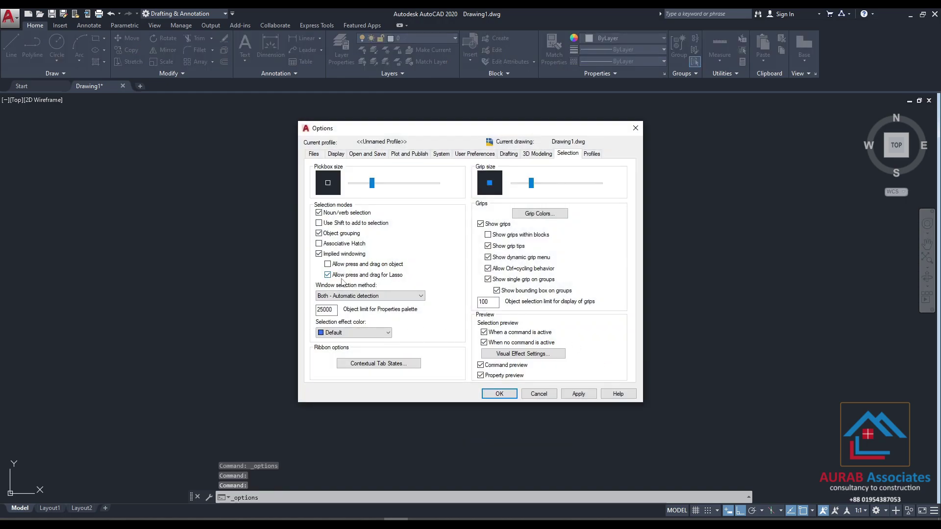
left_click(388, 277)
left_click(579, 394)
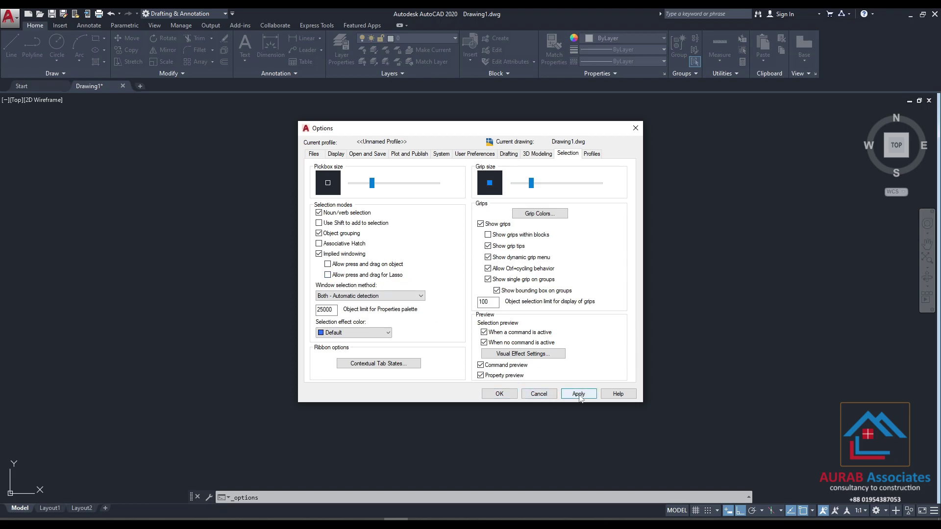
left_click(500, 395)
left_click(578, 438)
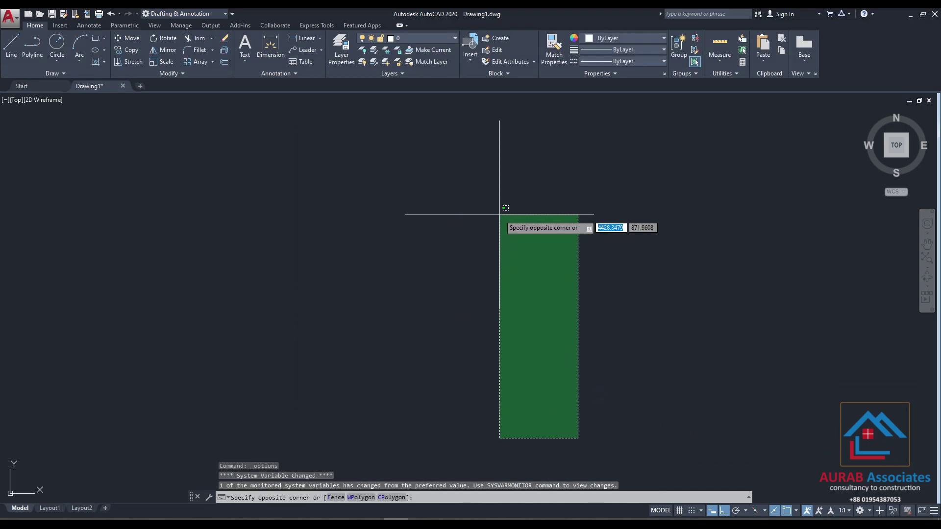
left_click(645, 212)
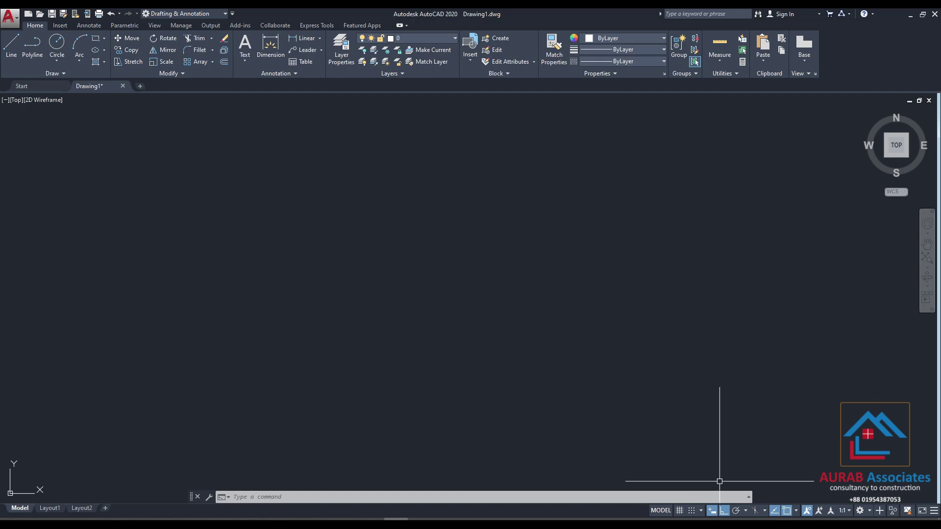
Test a crossing selection window by picking two corners.
right_click(510, 257)
left_click(540, 432)
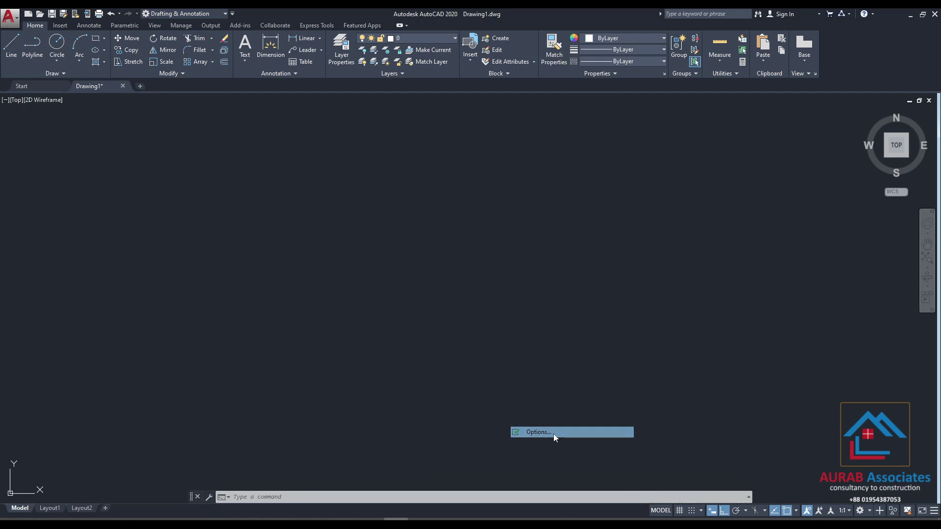
left_click(630, 133)
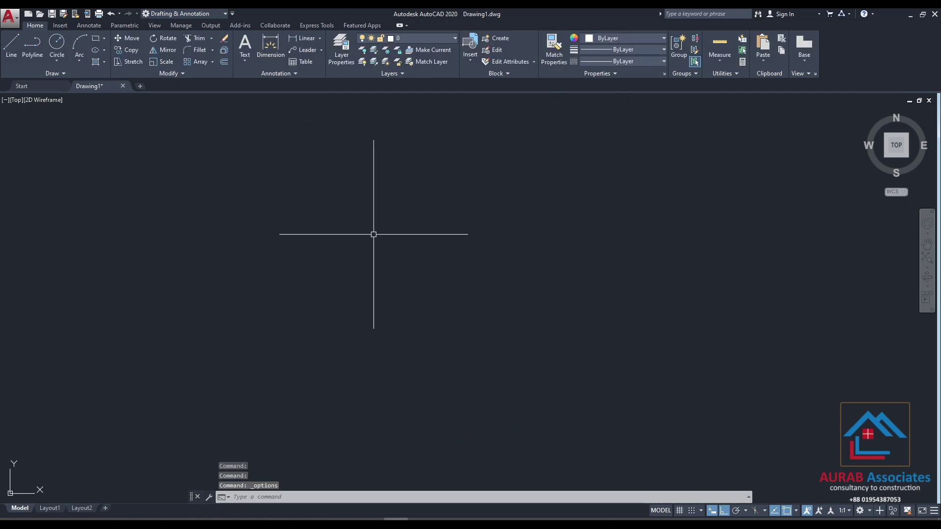
left_click(544, 373)
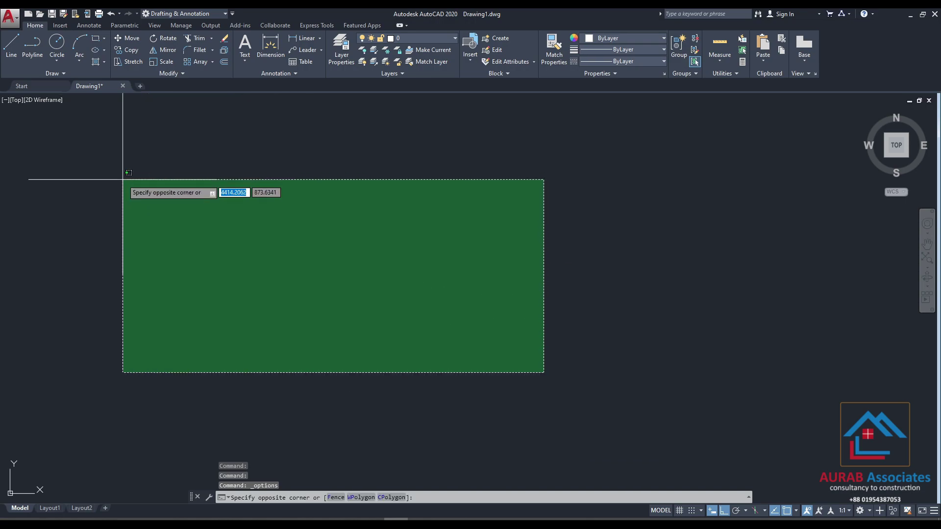
left_click(587, 305)
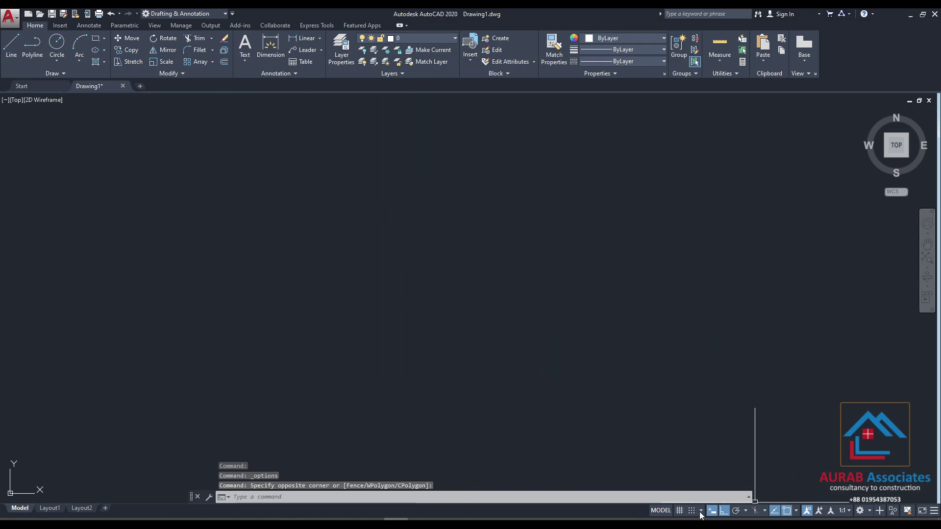
Toggle the Lasso press-and-drag option on and back off, then view Display settings.
right_click(470, 320)
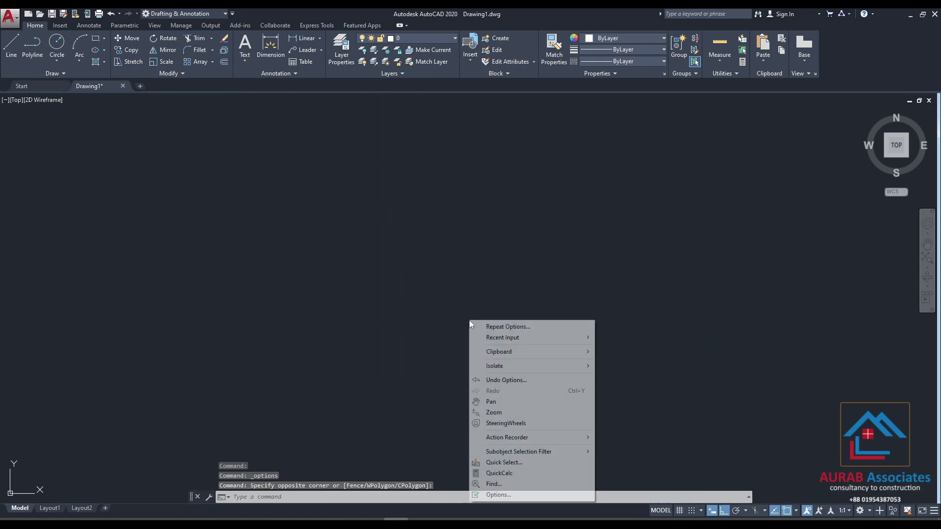
left_click(510, 495)
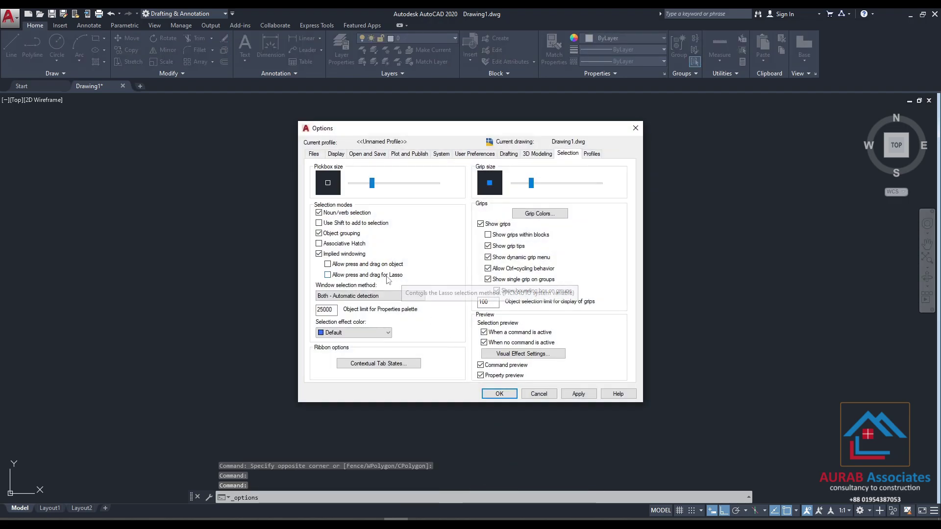
left_click(344, 276)
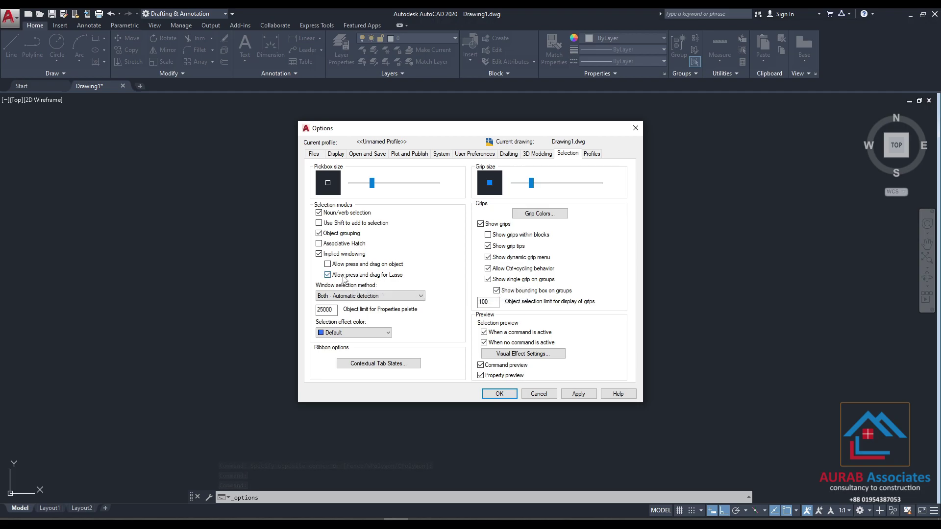
left_click(335, 278)
left_click(336, 154)
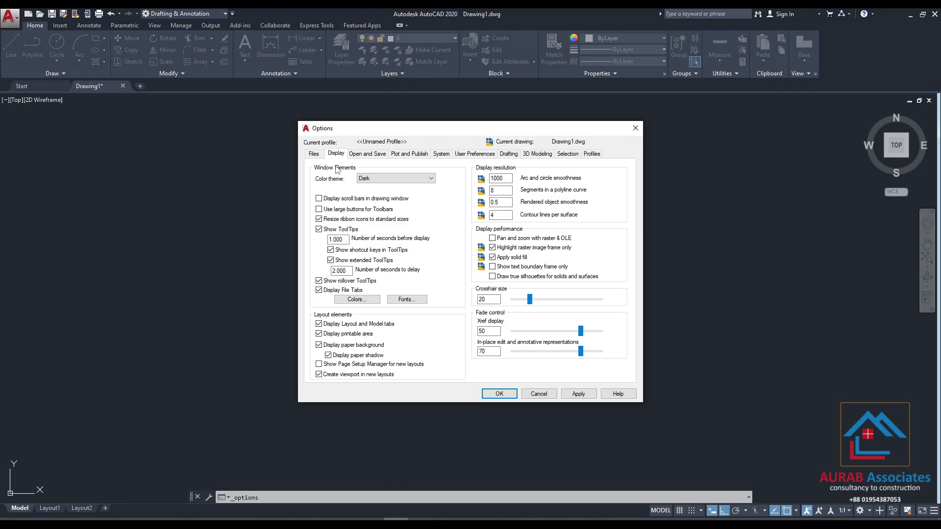
Switch the colour theme to Light and then back to Dark.
left_click(395, 180)
left_click(387, 193)
left_click(389, 179)
left_click(387, 185)
Browse the Options tabs and open Drafting's Colors window, closing it unchanged.
left_click(315, 154)
left_click(335, 154)
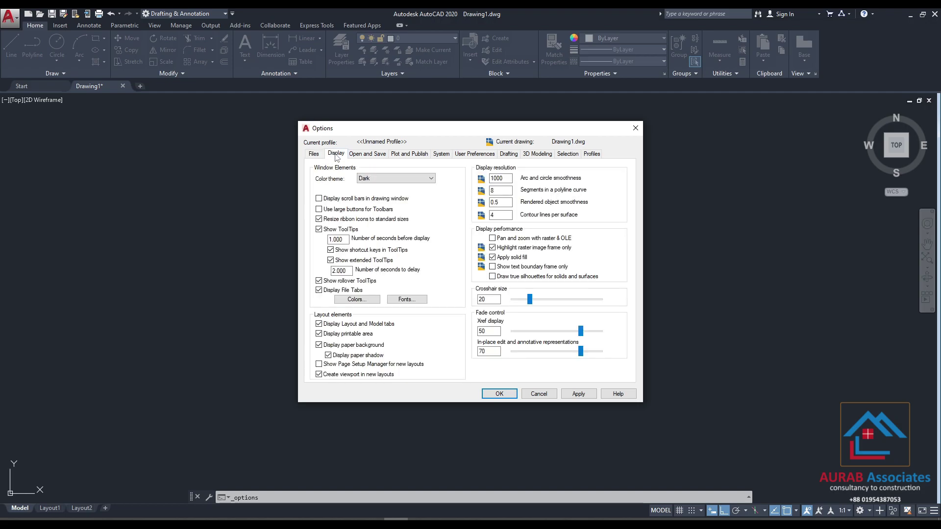
left_click(365, 153)
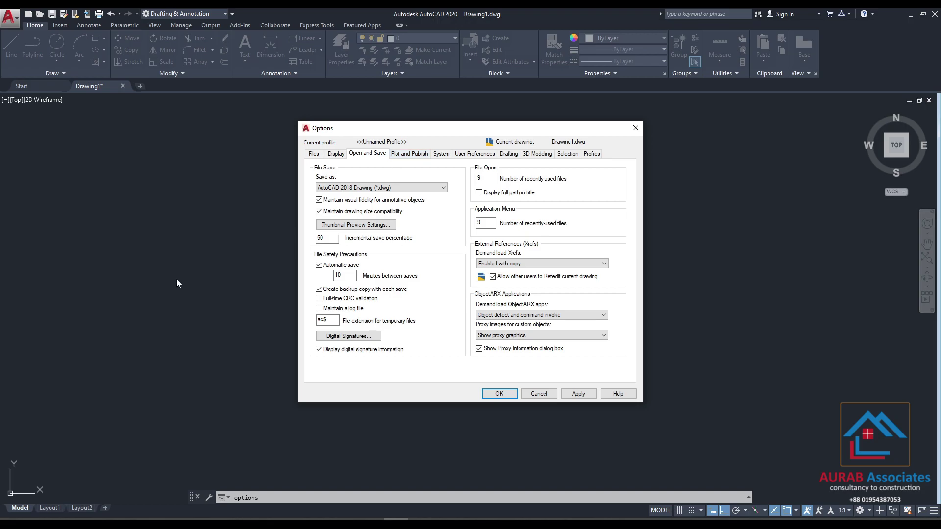
left_click(413, 154)
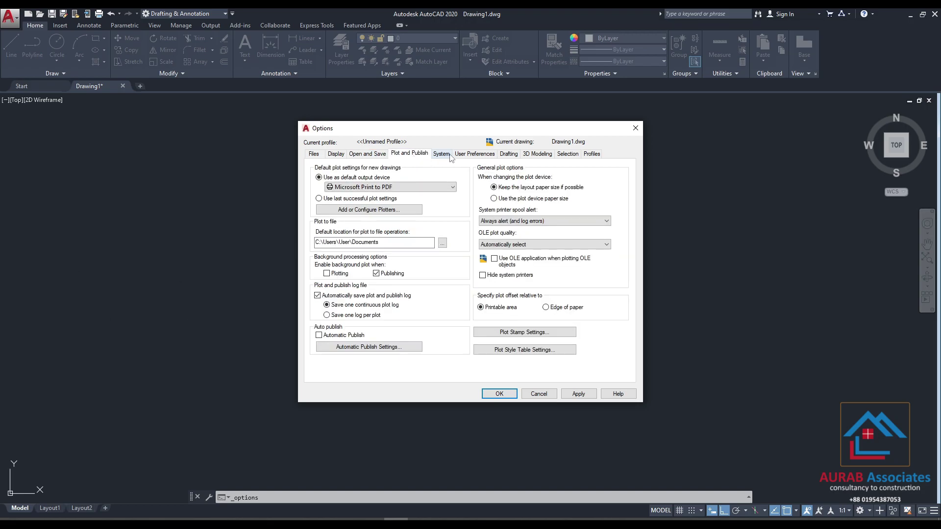
left_click(451, 154)
left_click(474, 154)
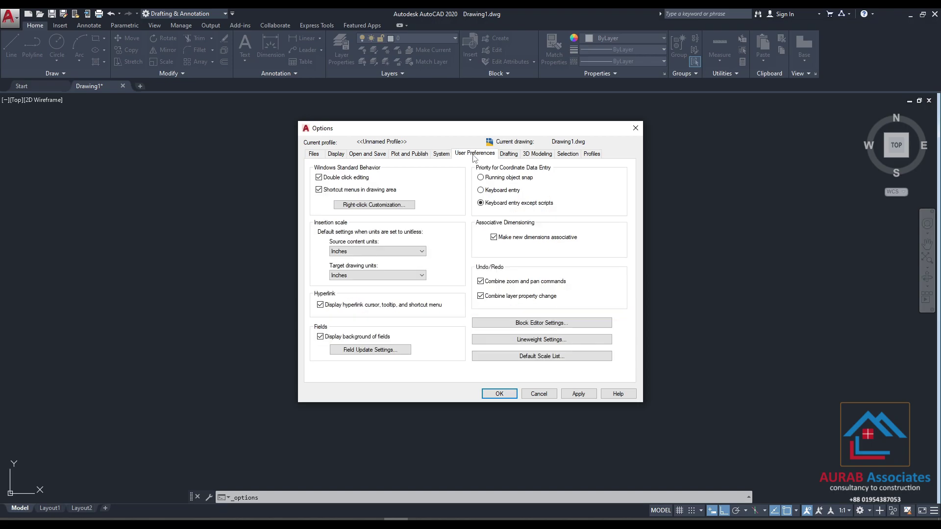
left_click(505, 155)
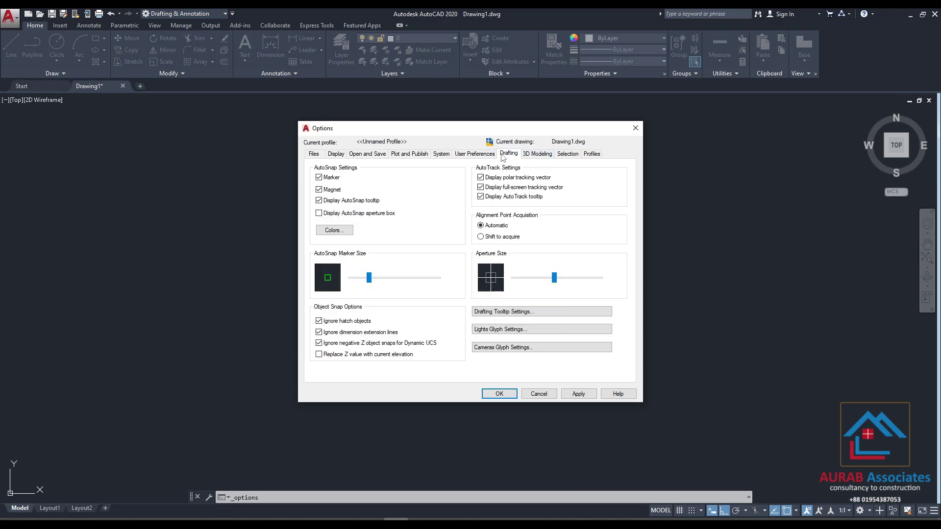
left_click(335, 230)
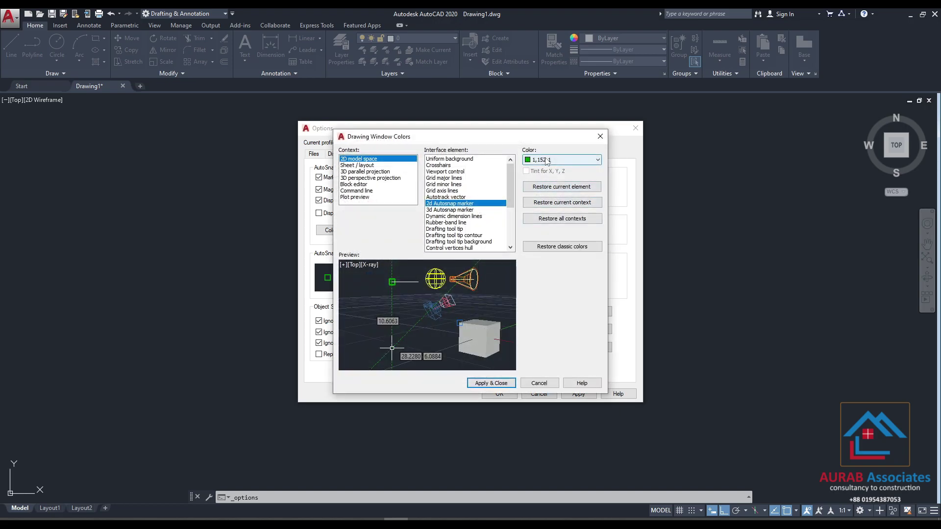
left_click(599, 135)
Set the model space uniform background colour to White.
left_click(592, 154)
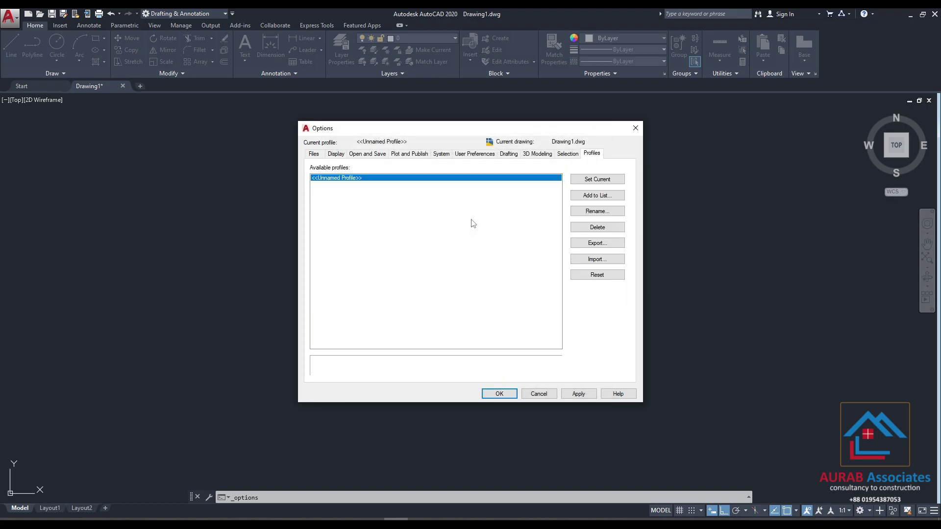
left_click(334, 155)
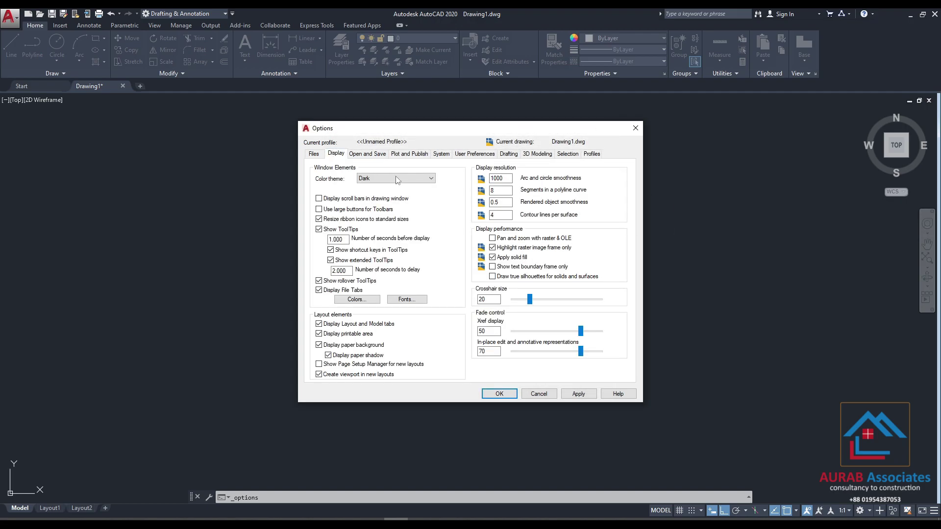
left_click(360, 300)
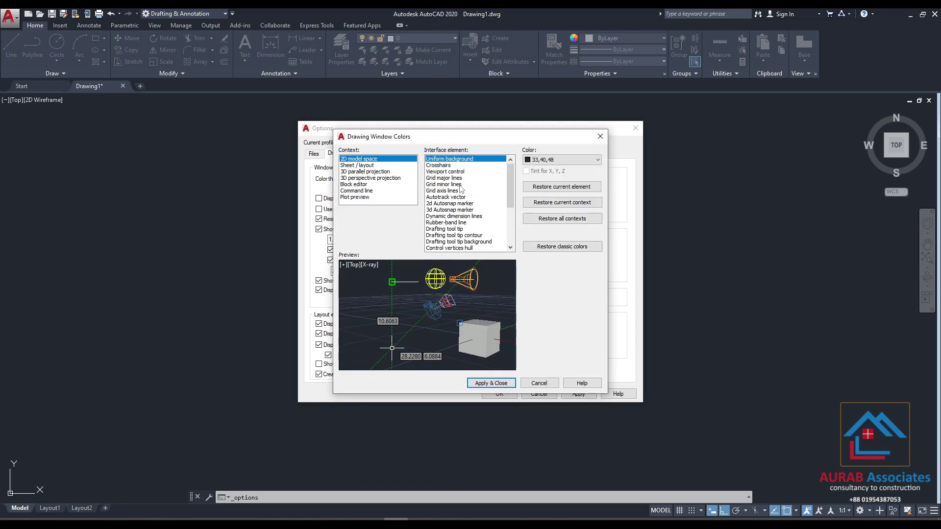
left_click(538, 160)
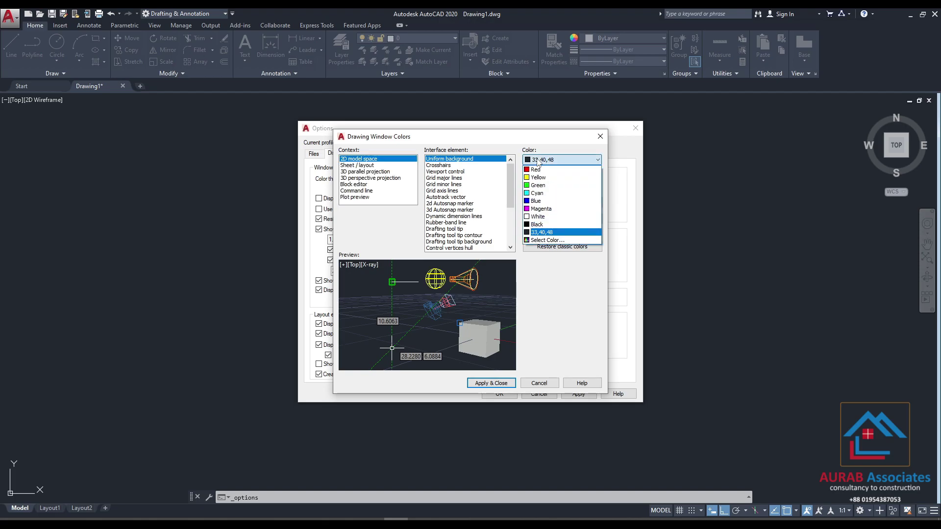
left_click(539, 216)
left_click(492, 383)
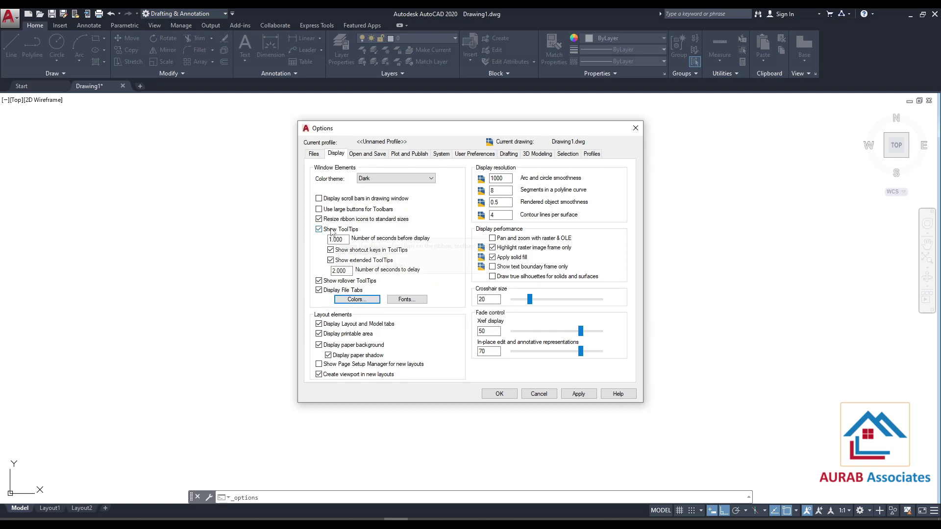
Change the uniform background to Black and apply the Options changes.
left_click(353, 299)
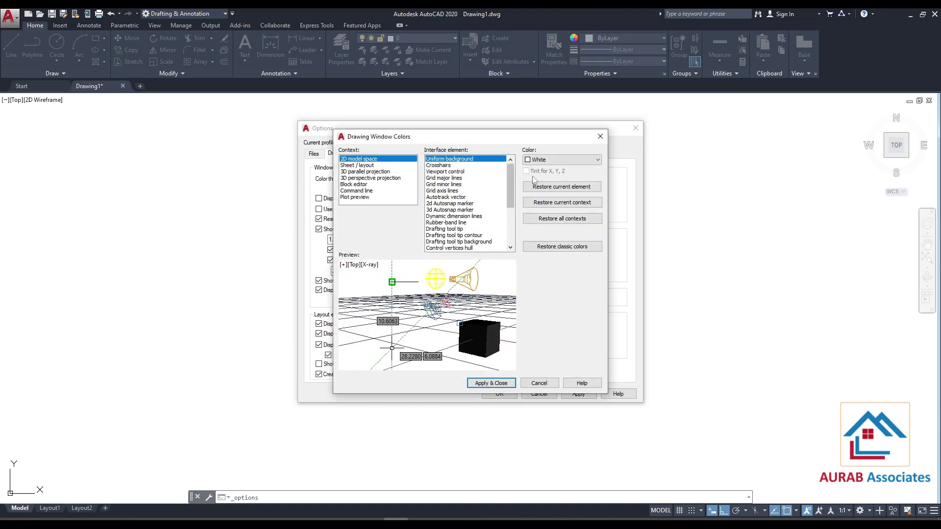
left_click(563, 160)
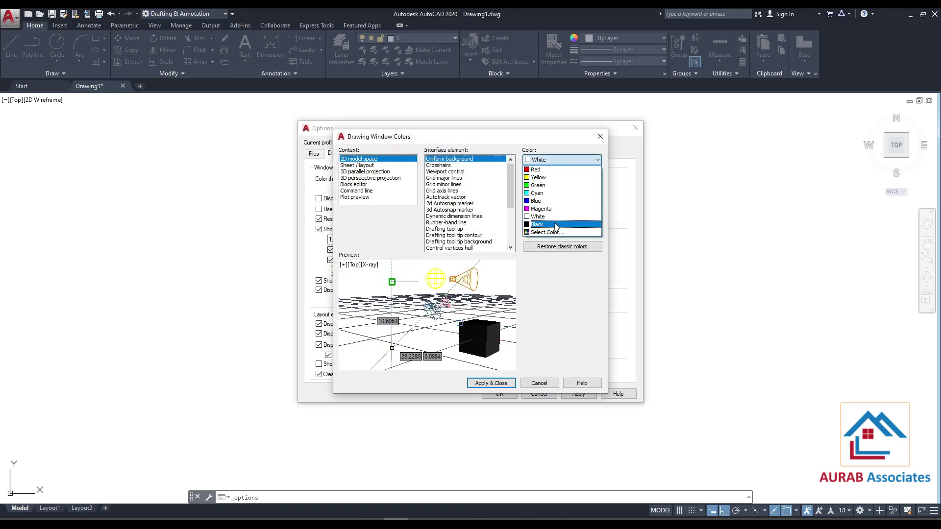
left_click(562, 159)
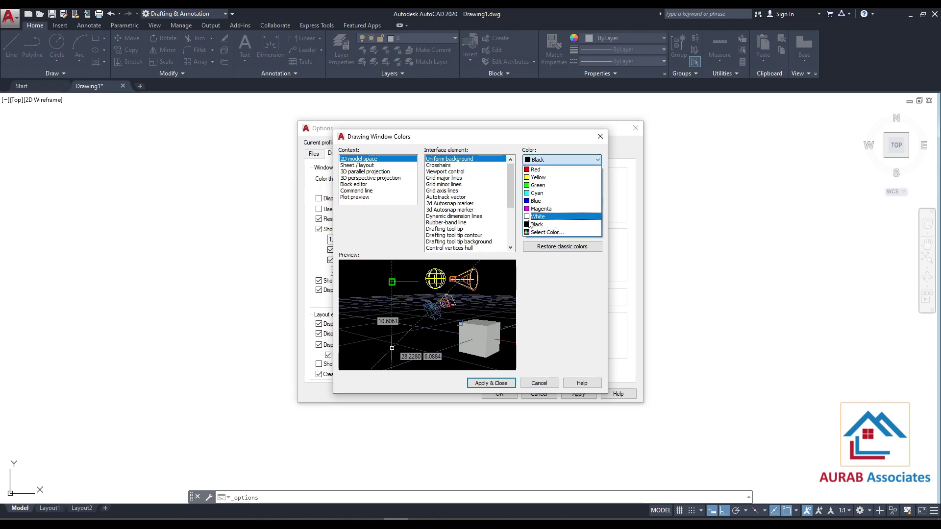
left_click(541, 232)
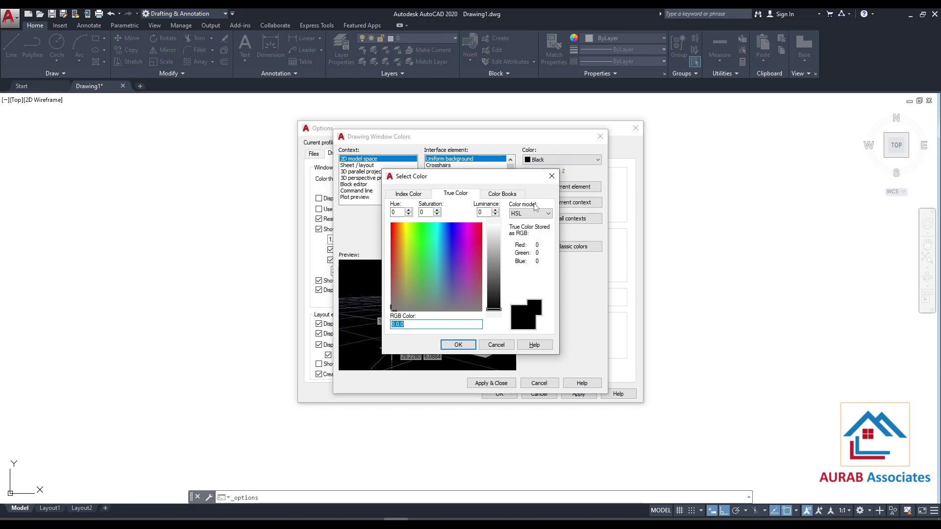
left_click(552, 176)
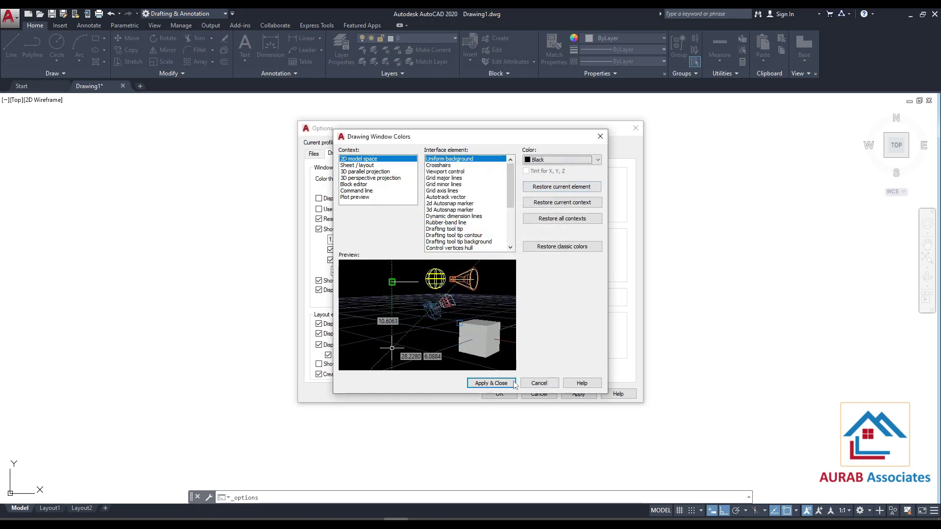
left_click(491, 383)
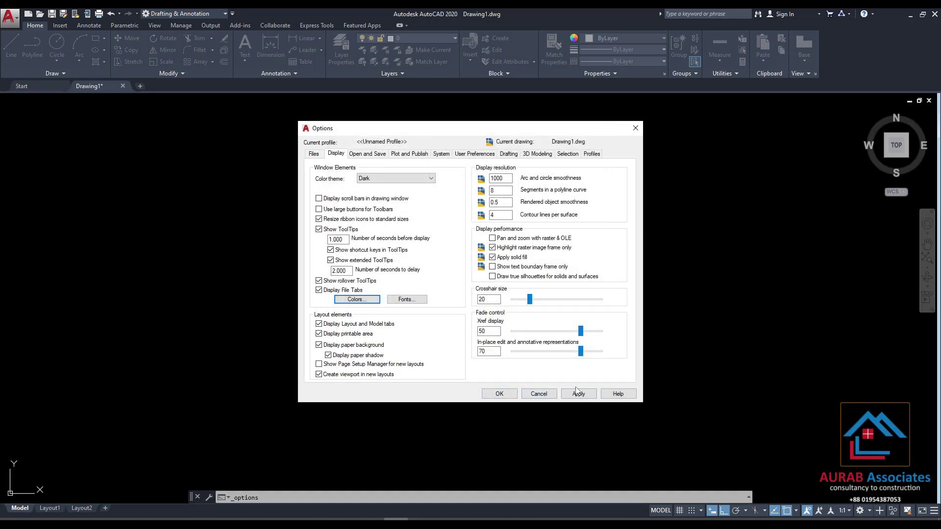
left_click(579, 395)
left_click(495, 395)
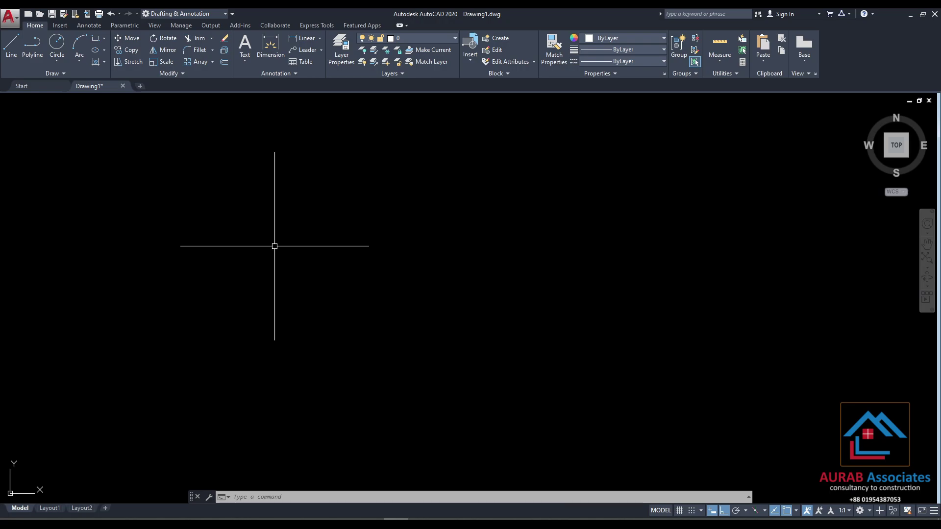
In Drawing Units (UN), set length to Architectural with 0'-0 1/2" precision.
type("UN")
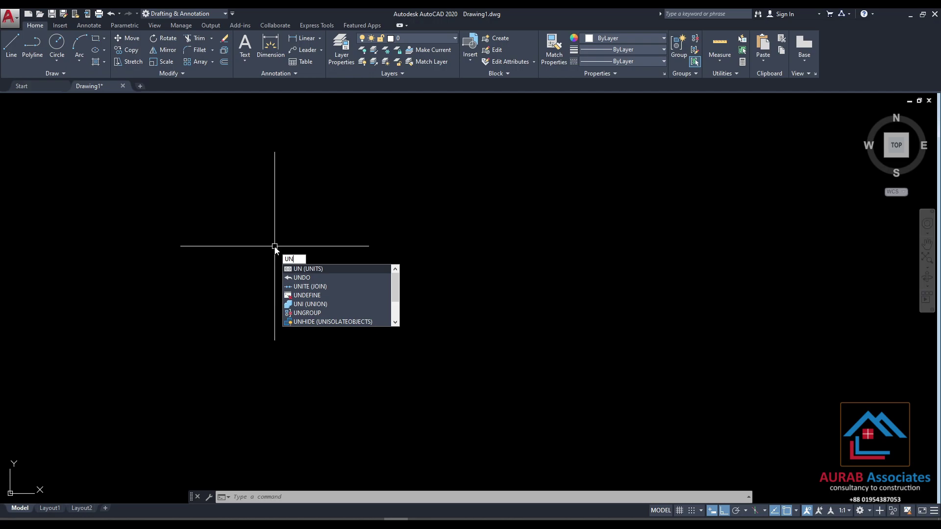
left_click(316, 268)
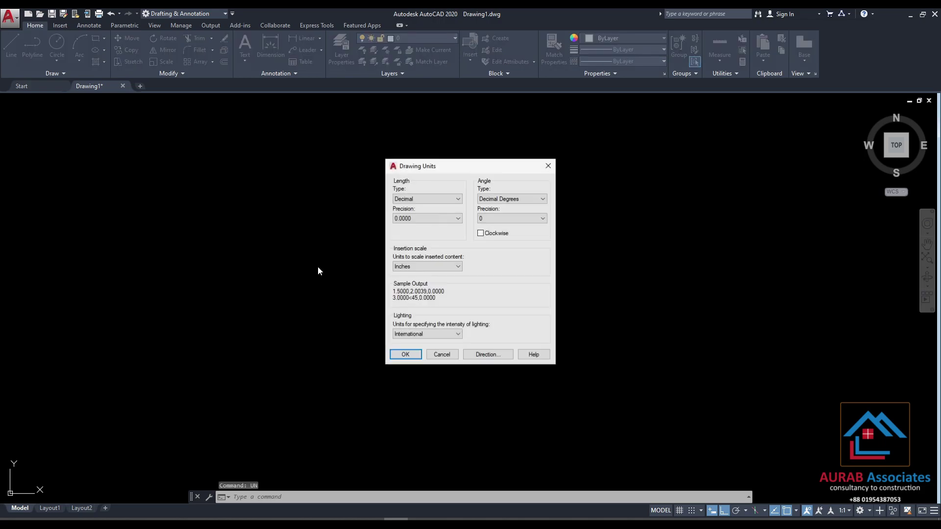
left_click(413, 200)
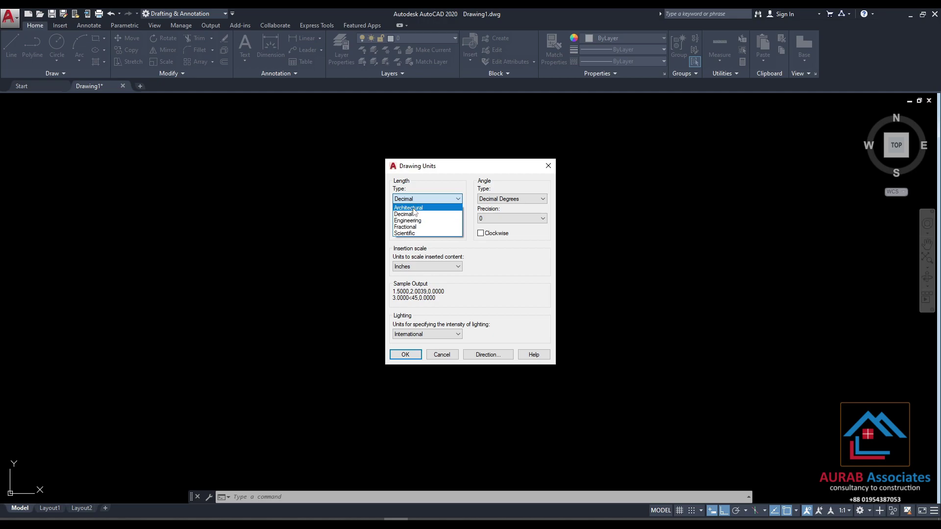
left_click(413, 210)
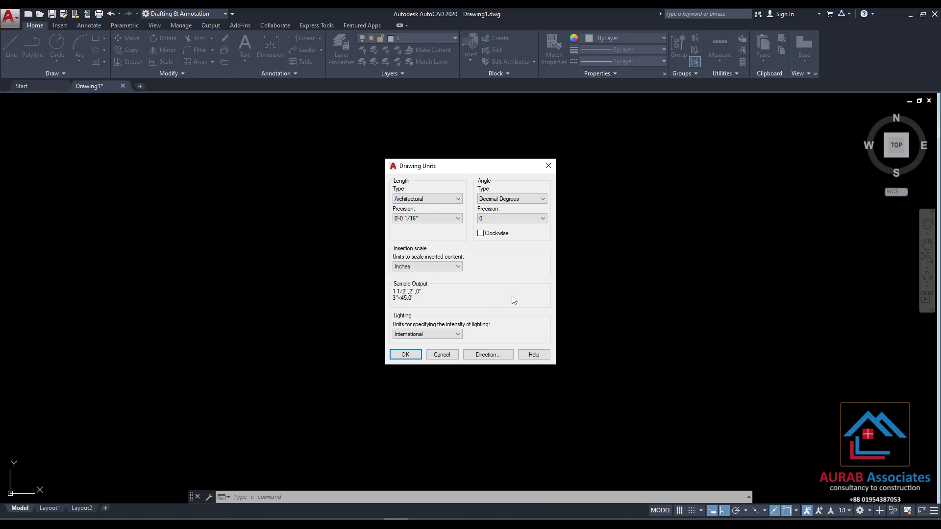
left_click(456, 219)
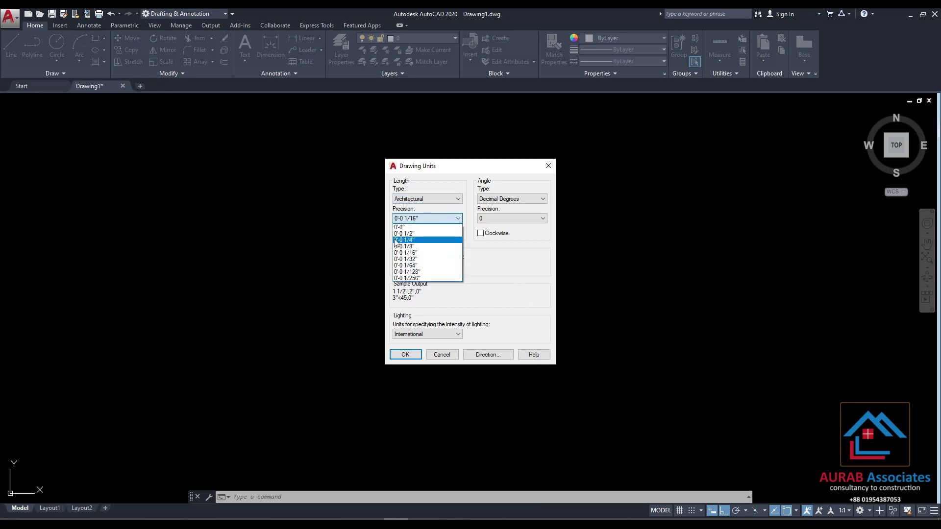
left_click(410, 234)
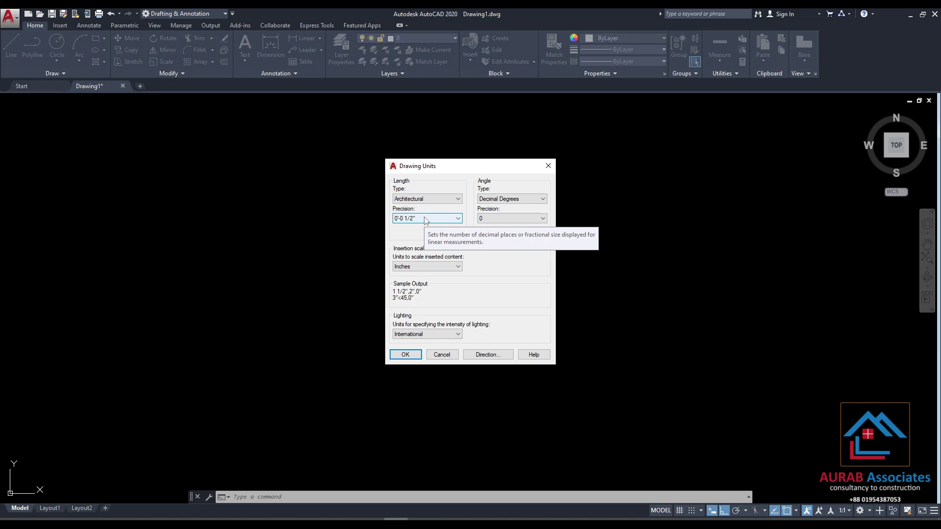
left_click(425, 219)
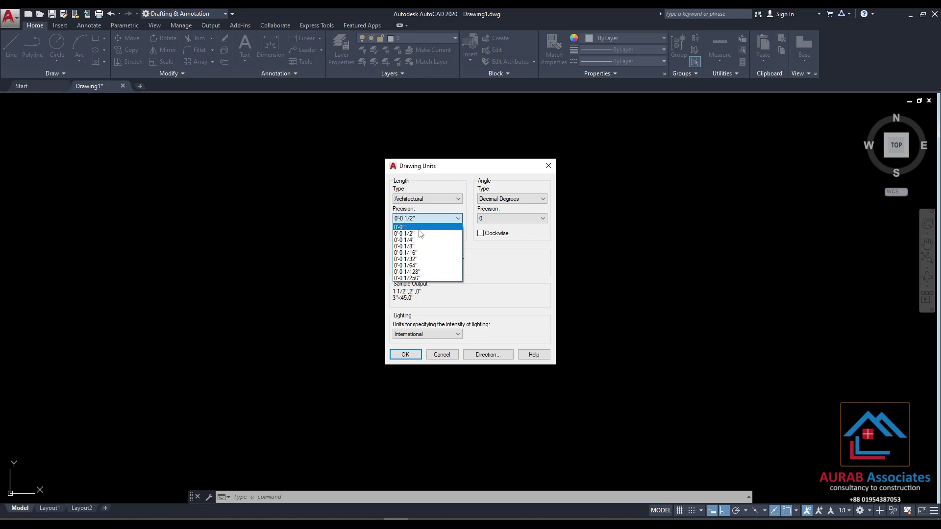
left_click(417, 227)
left_click(458, 218)
left_click(418, 234)
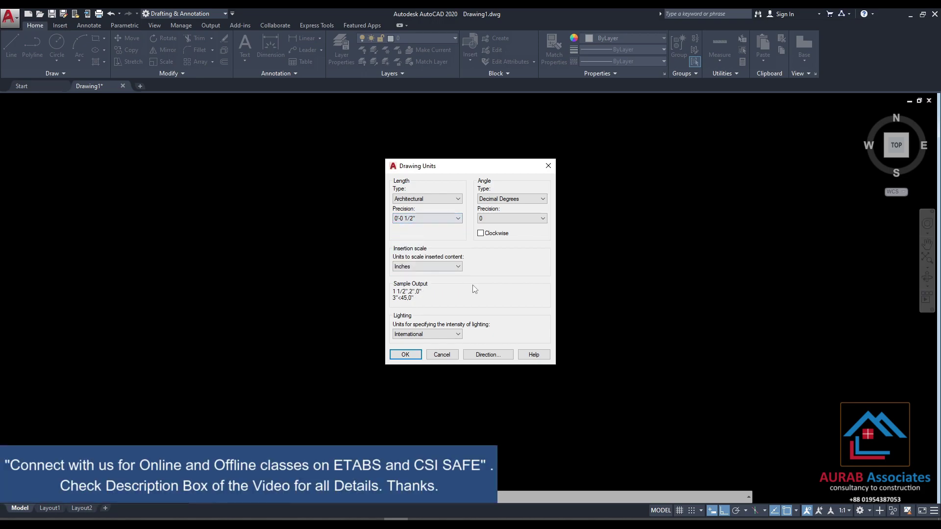
Keep Inches as the insertion scale and confirm the Drawing Units settings.
left_click(427, 267)
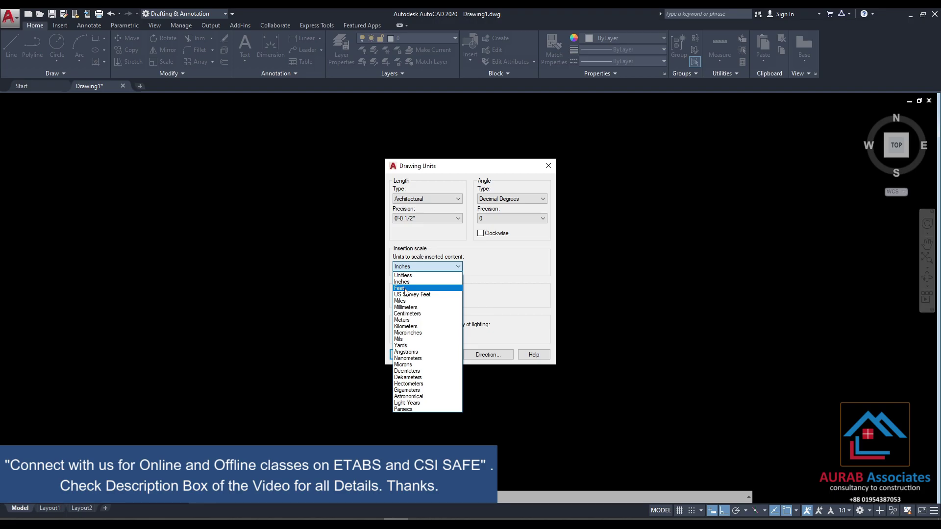
left_click(409, 282)
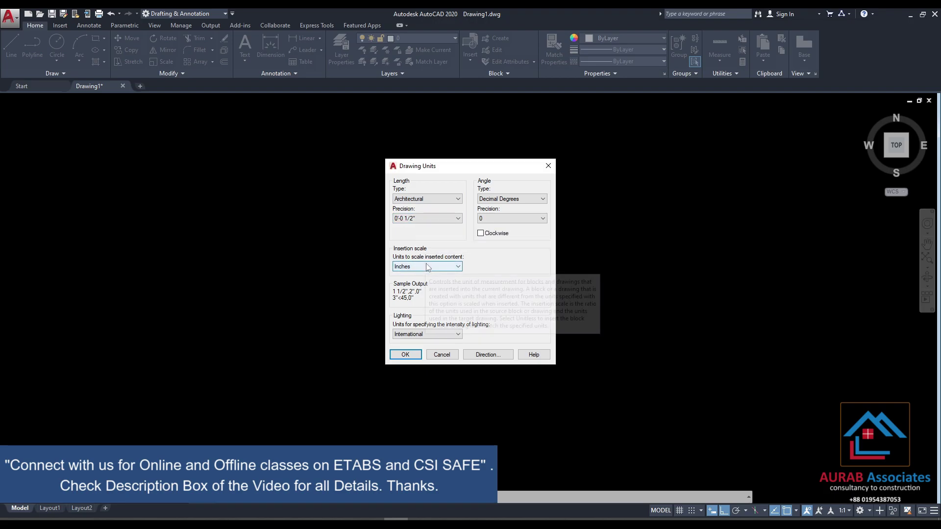
left_click(405, 355)
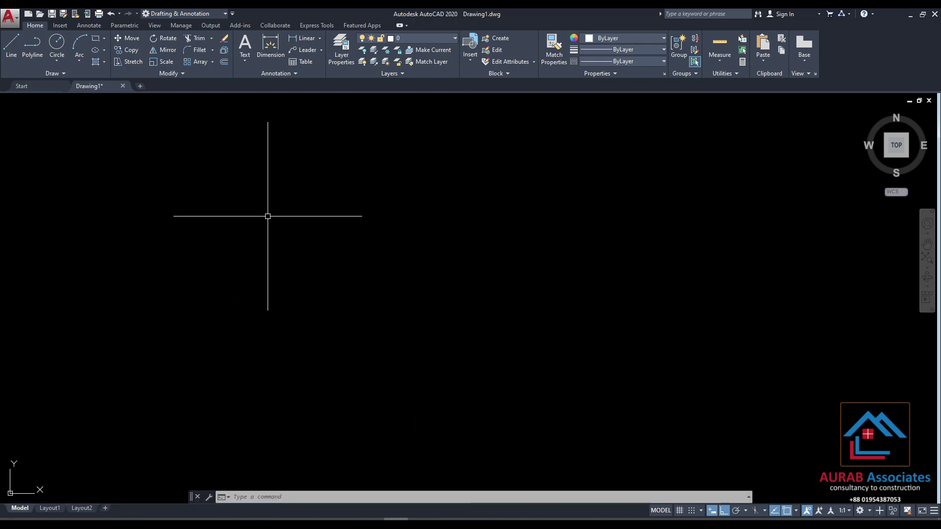
Try a line with Ortho (F8) in new Drawing7, then close it without saving.
left_click(140, 86)
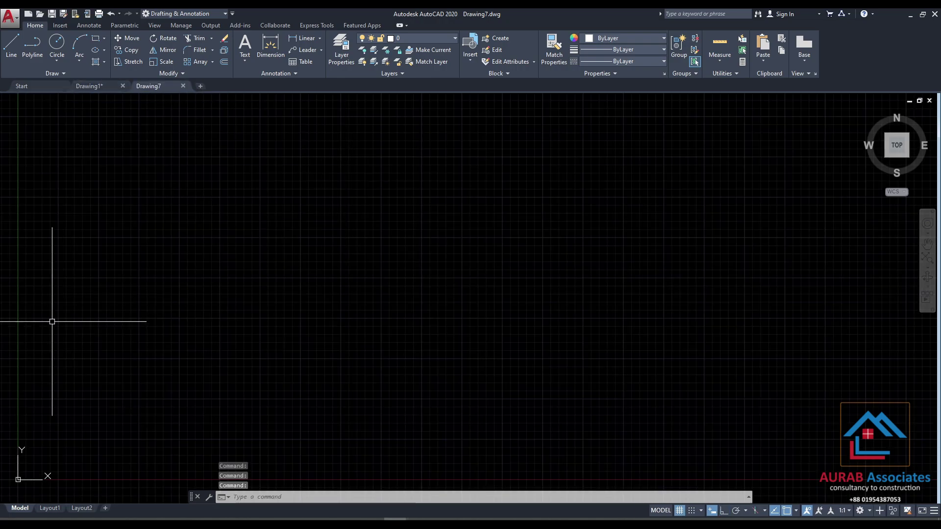
left_click(12, 45)
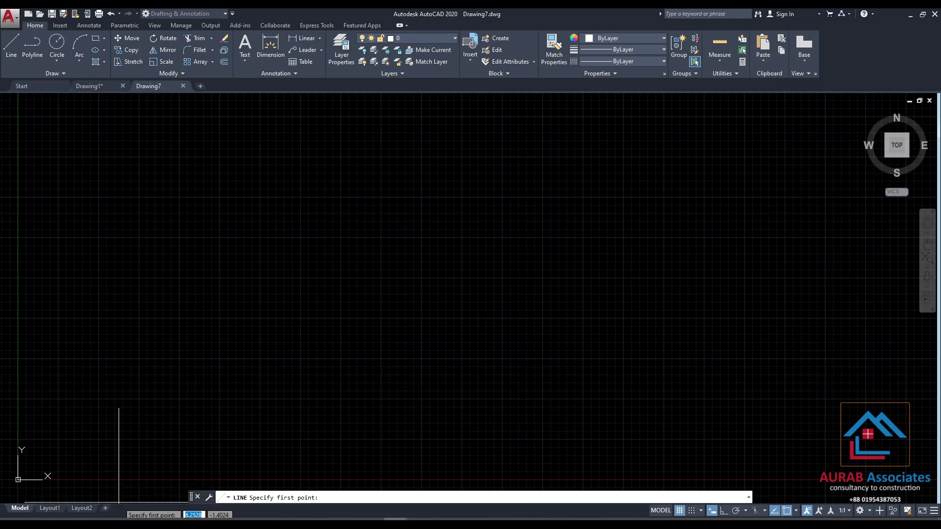
left_click(119, 501)
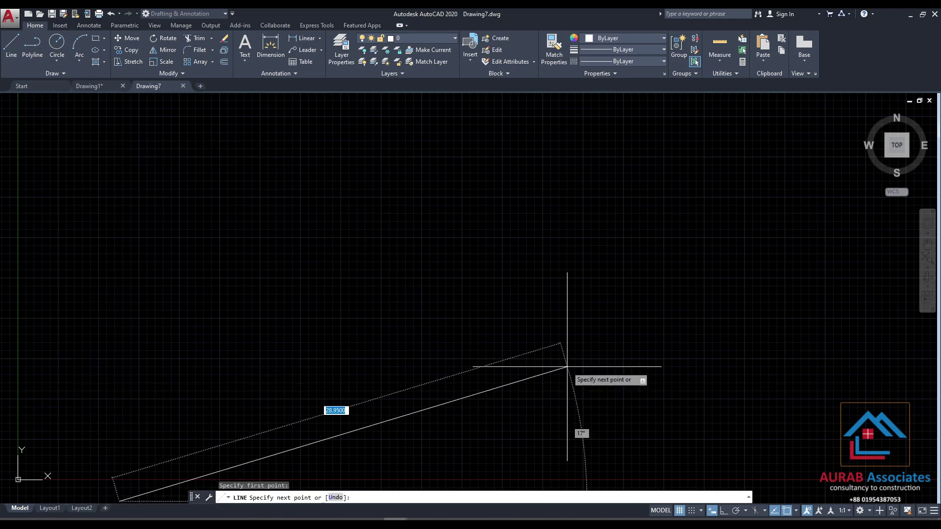
key("F8")
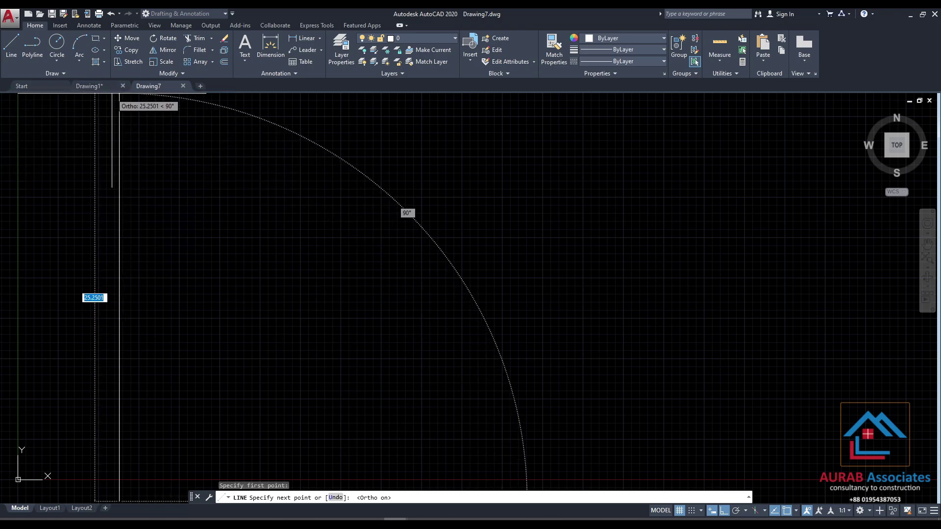
key("Escape")
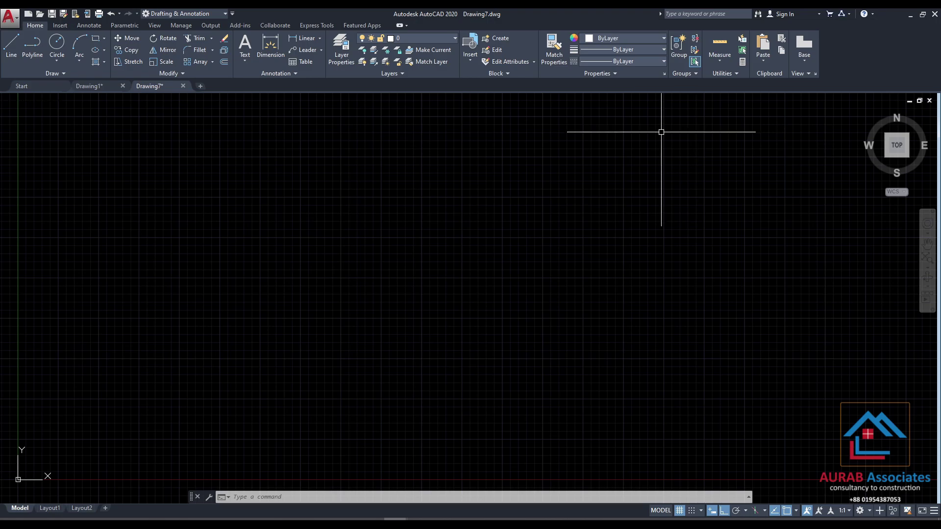
left_click(182, 86)
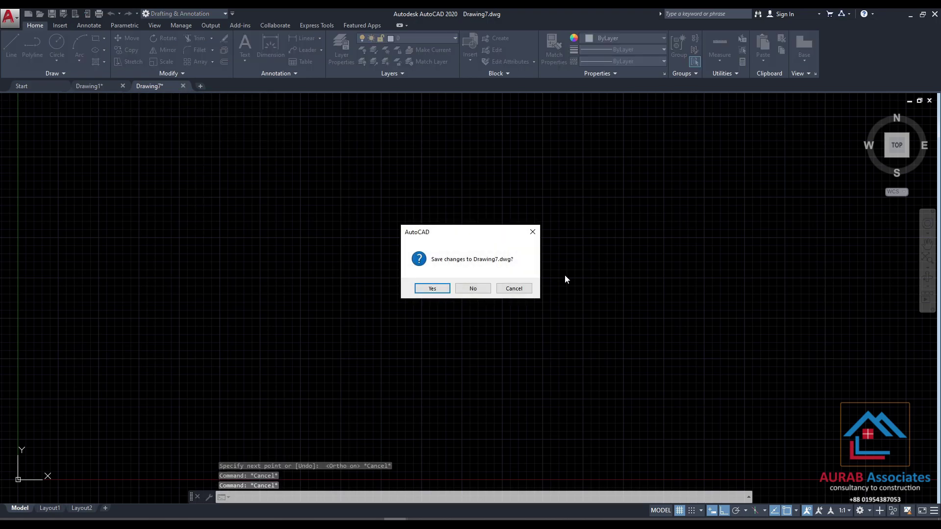
left_click(472, 288)
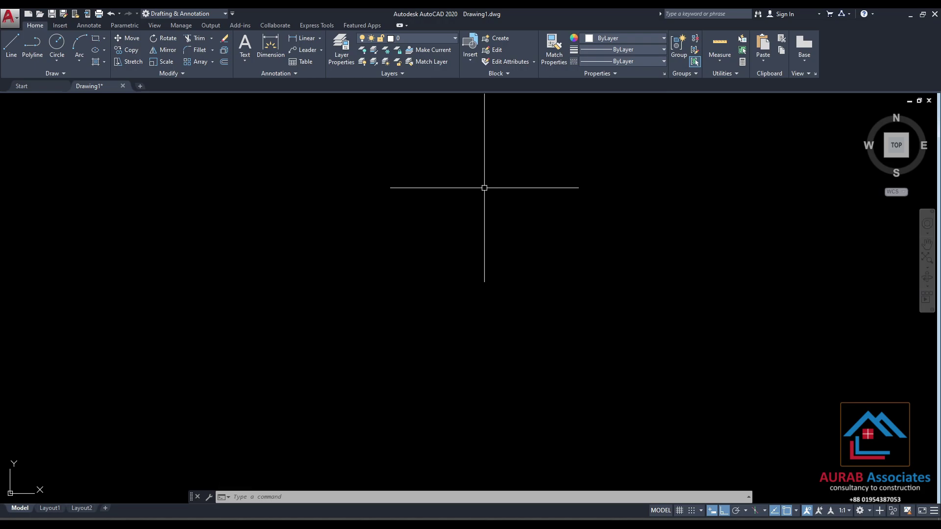
Set LIMITS with lower-left corner 0,0 and upper-right corner 1000,1000.
type("LIMITS")
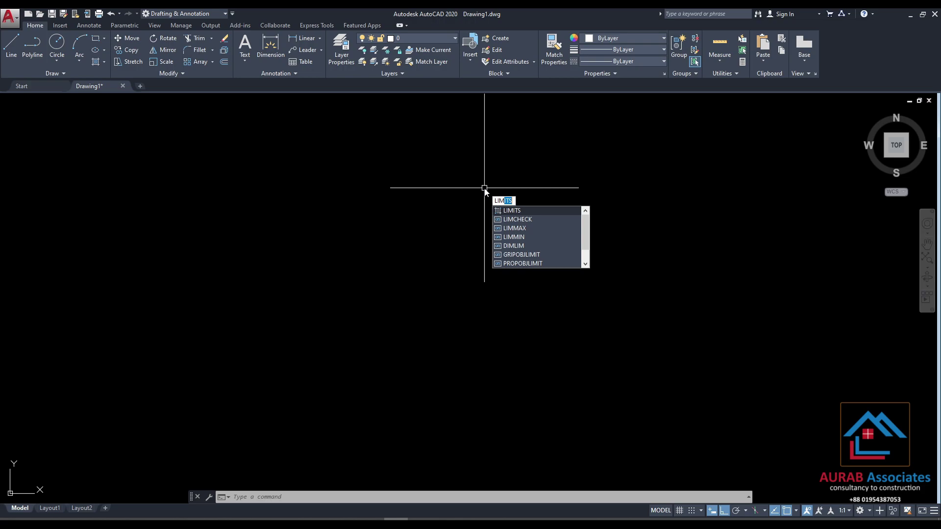
left_click(525, 210)
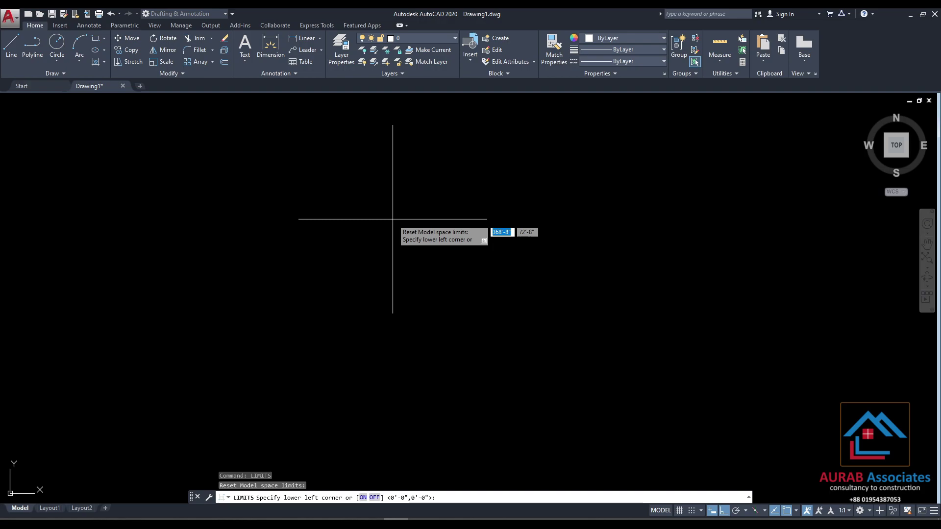
type("0")
key("Tab")
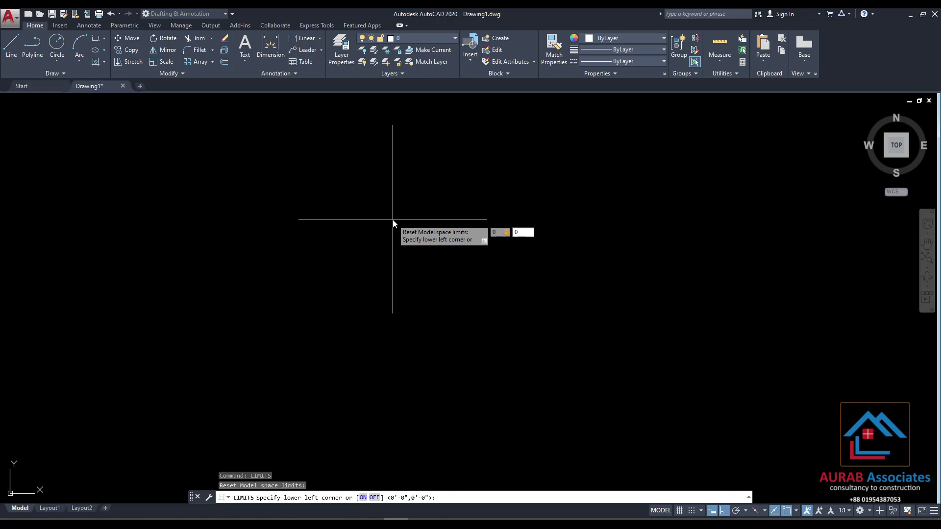
key("Return")
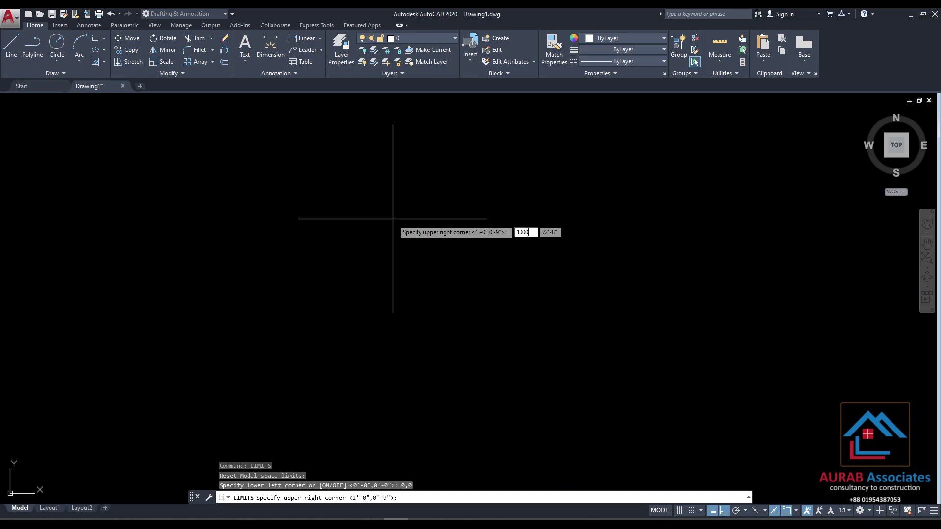
key("Tab")
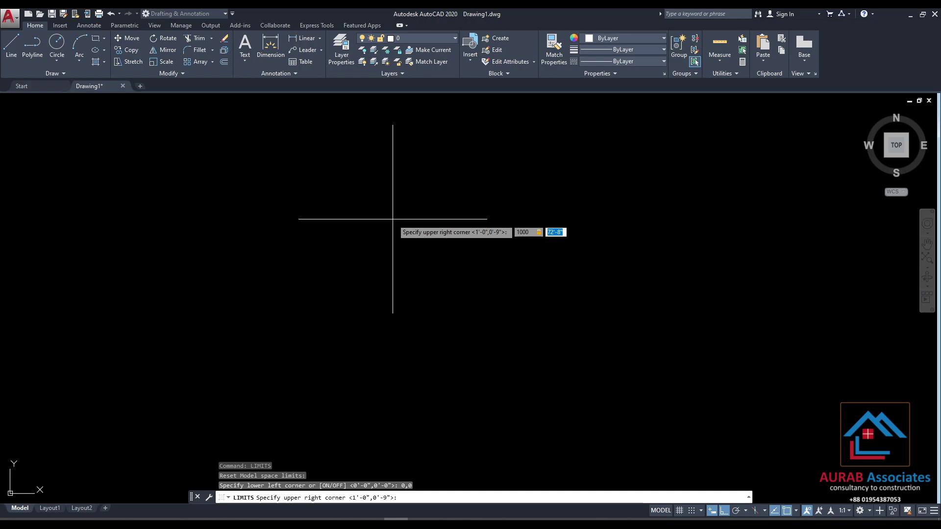
type("1000")
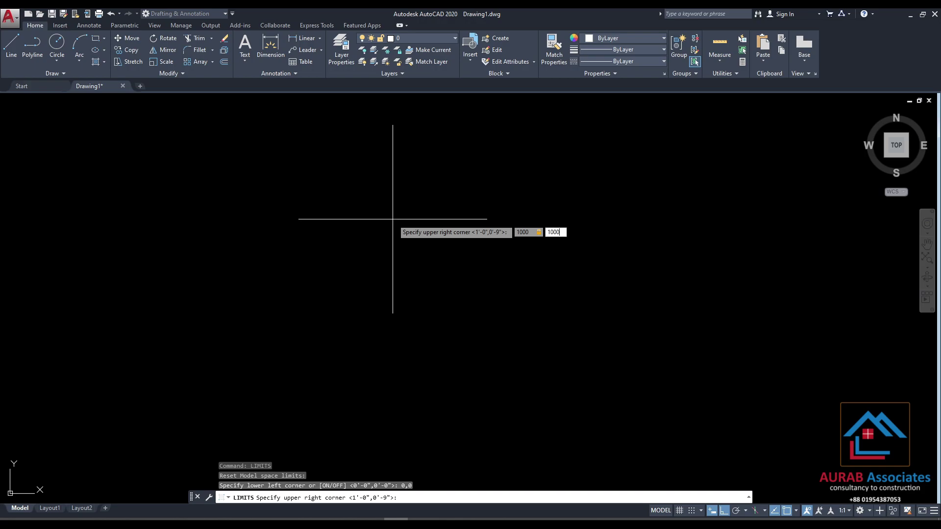
key("Return")
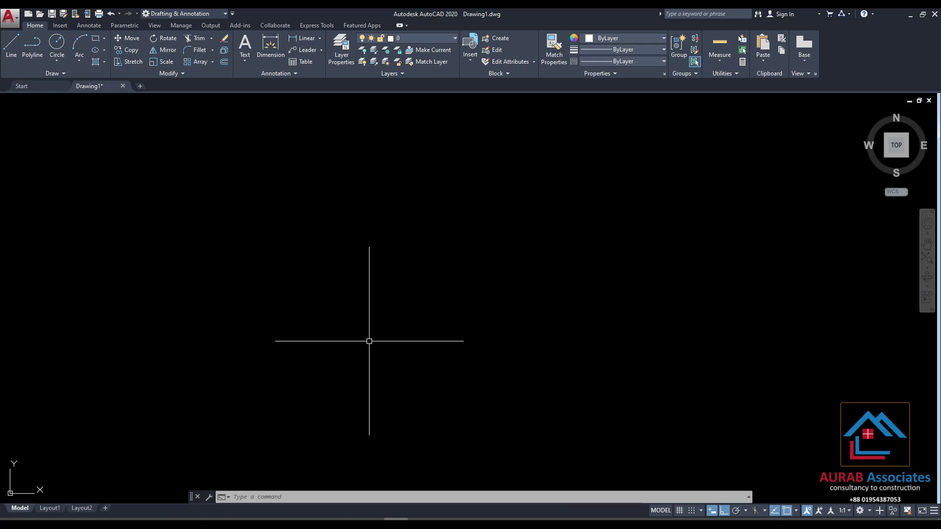
Zoom All in Drawing1 to show the short line, circle, rectangles and angle.
type("z")
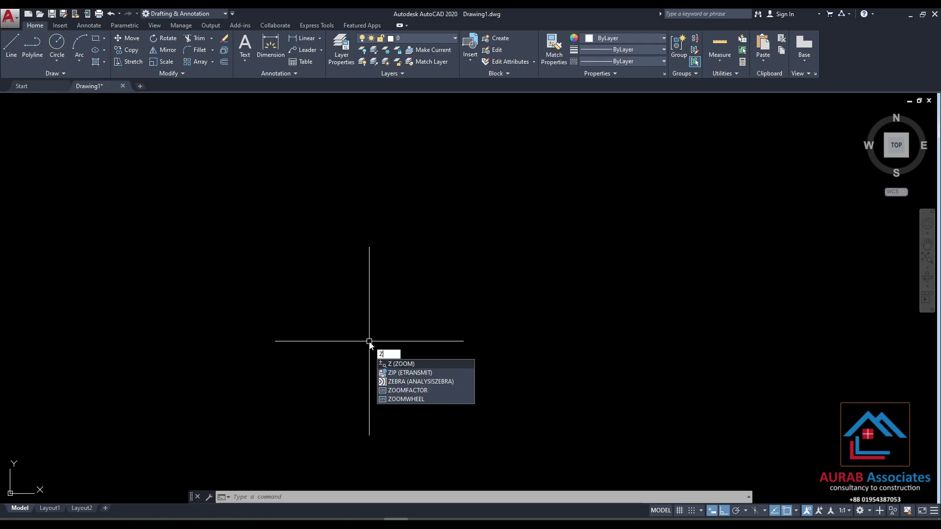
key("Return")
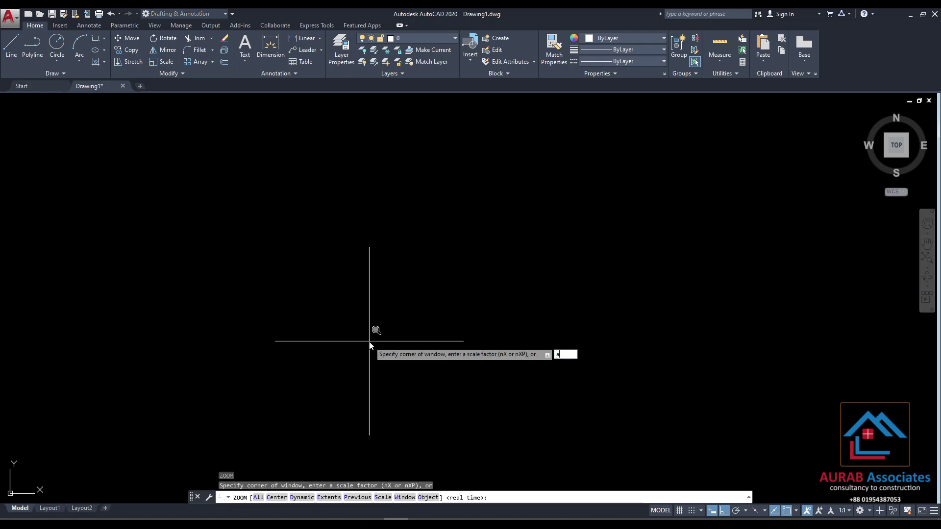
key("Return")
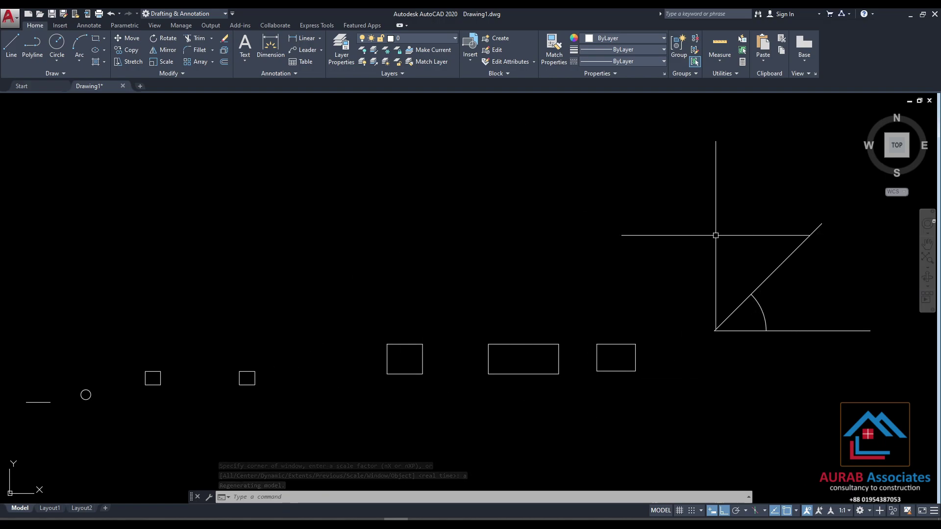
left_click(891, 456)
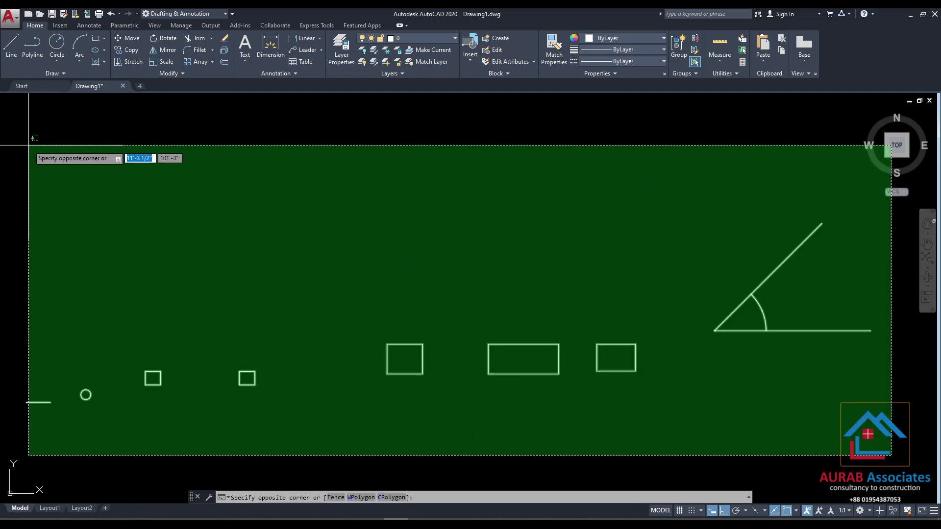
key("Escape")
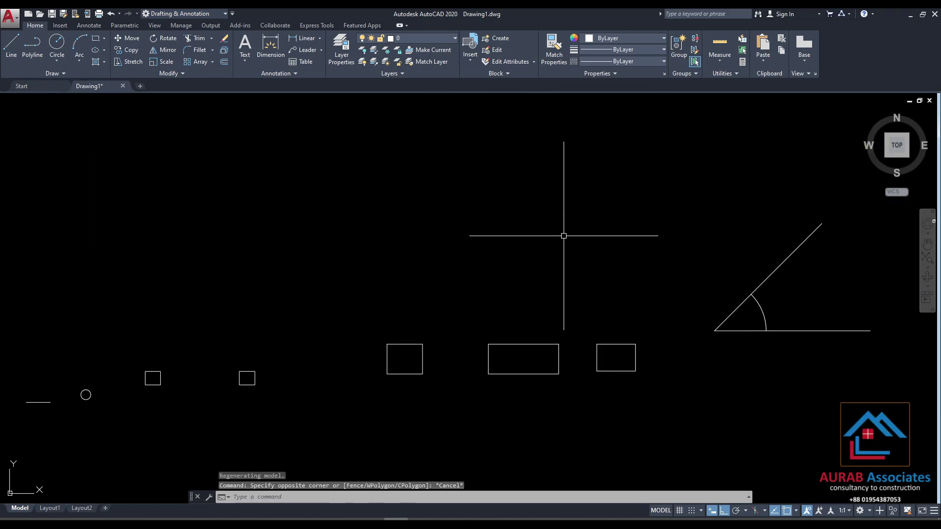
scroll(507, 202, "down", 4)
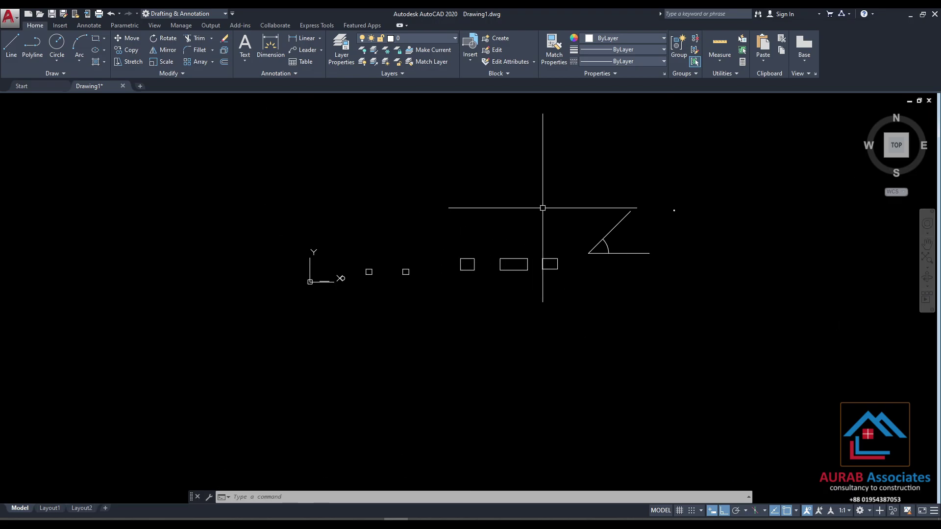
Open a new blank drawing, Drawing8, abandoning a stray line.
left_click(141, 87)
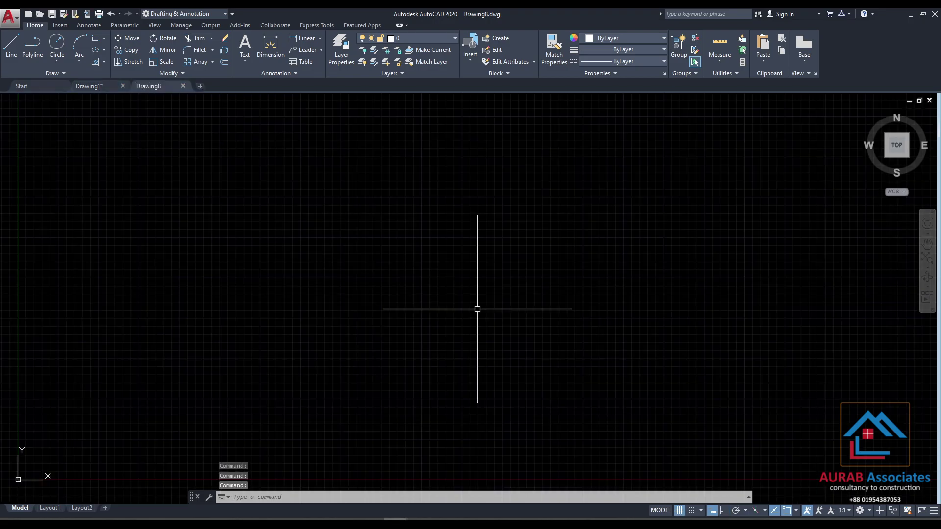
left_click(12, 45)
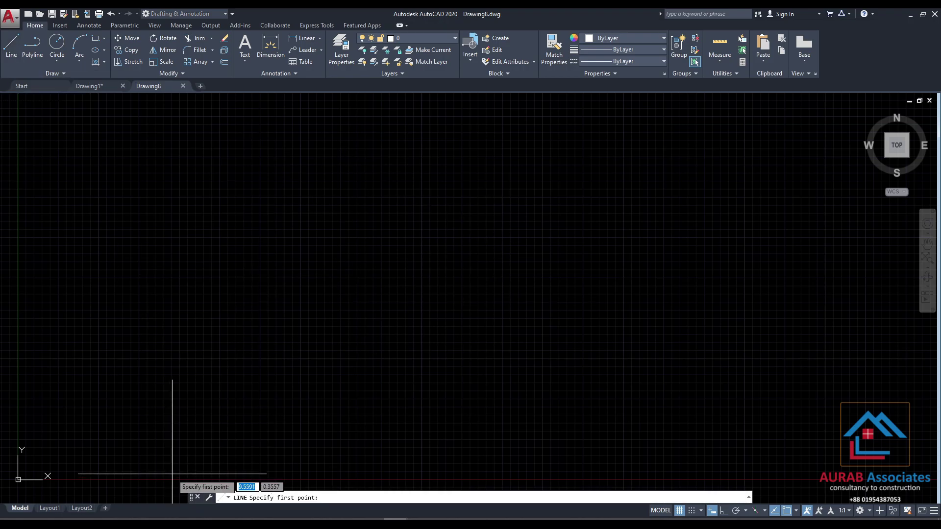
left_click(113, 500)
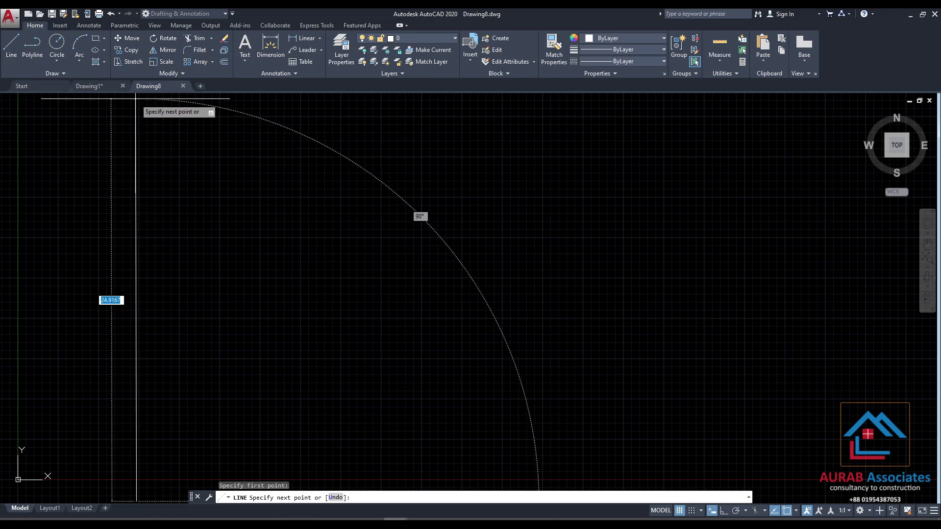
key("Escape")
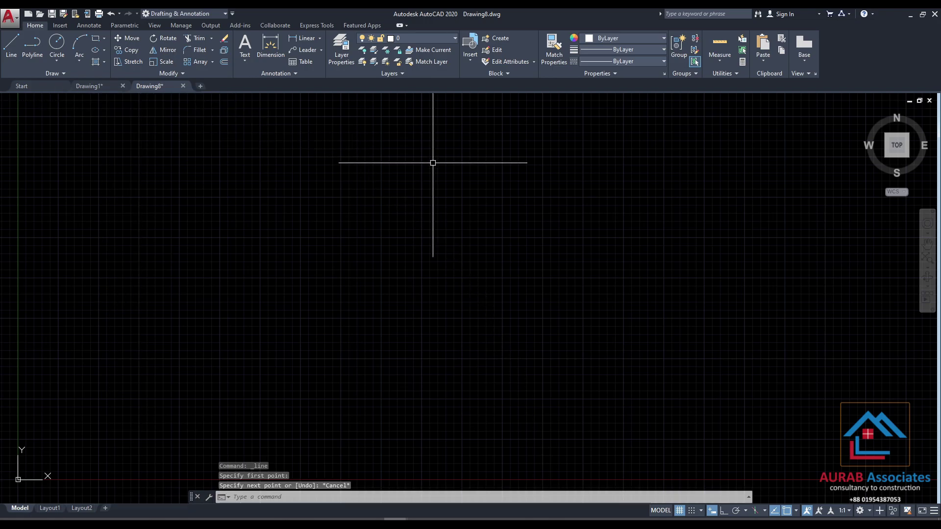
Set Drawing8's model space limits from 0,0 to 1000,1000.
type("LIM")
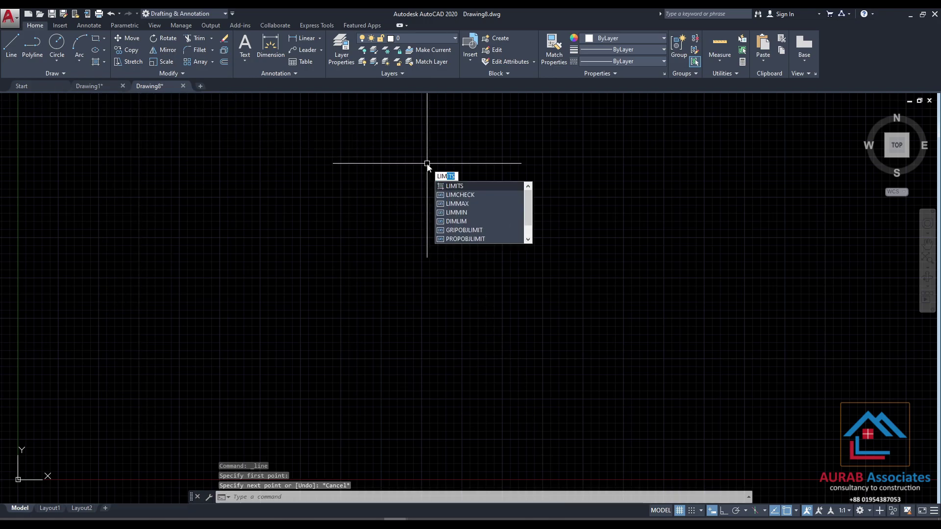
key("Return")
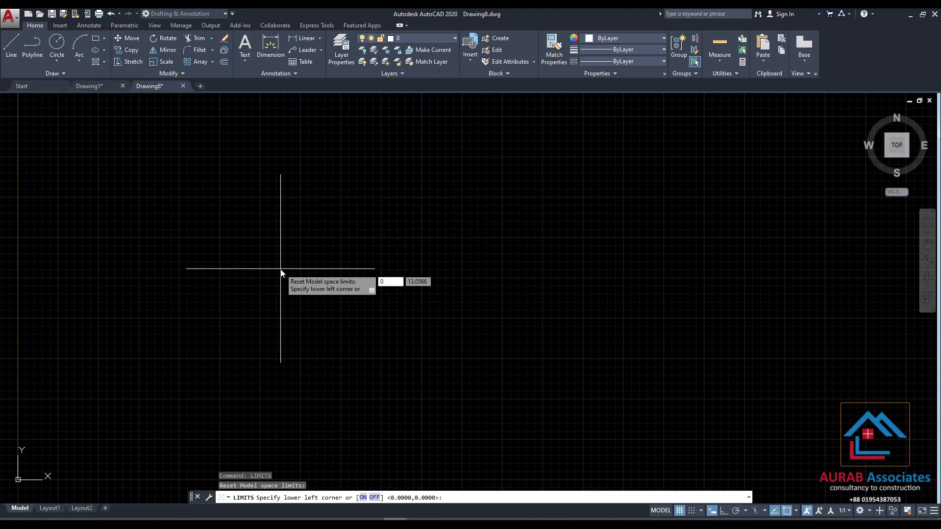
type("0")
key("Tab")
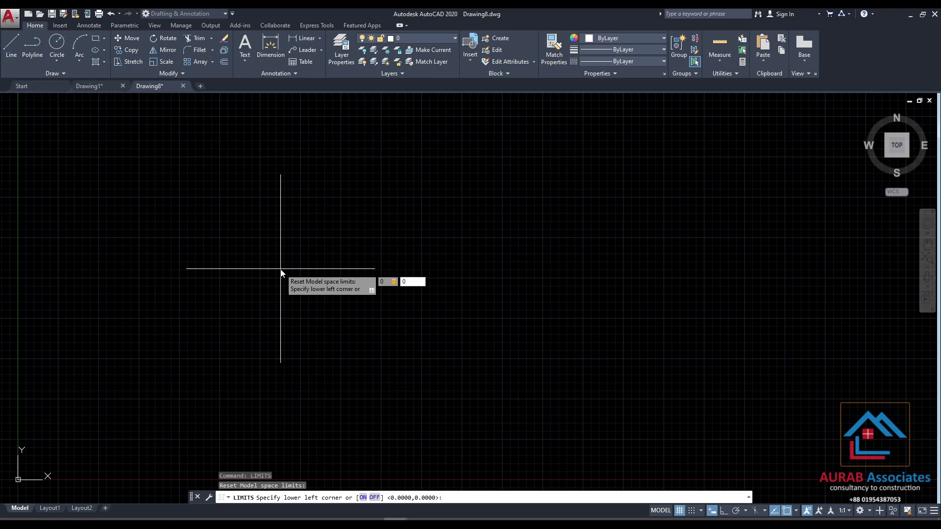
key("Return")
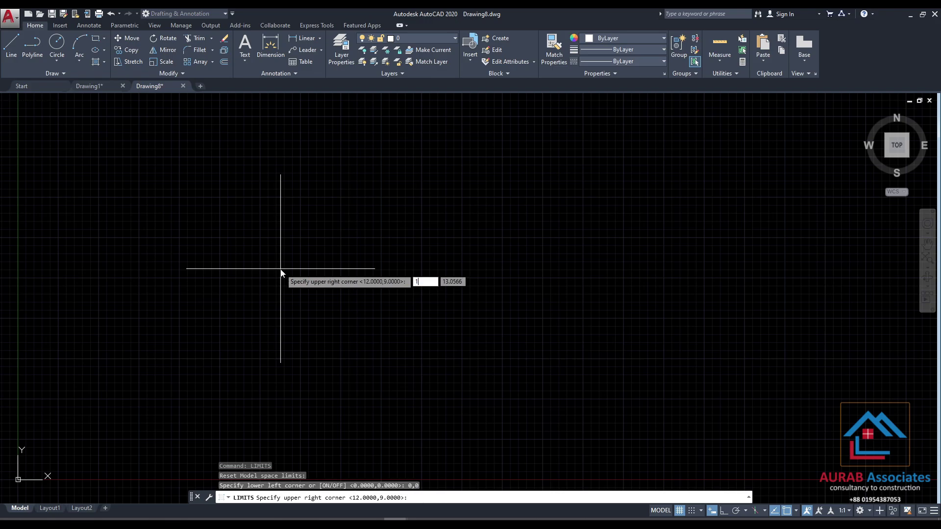
key("Tab")
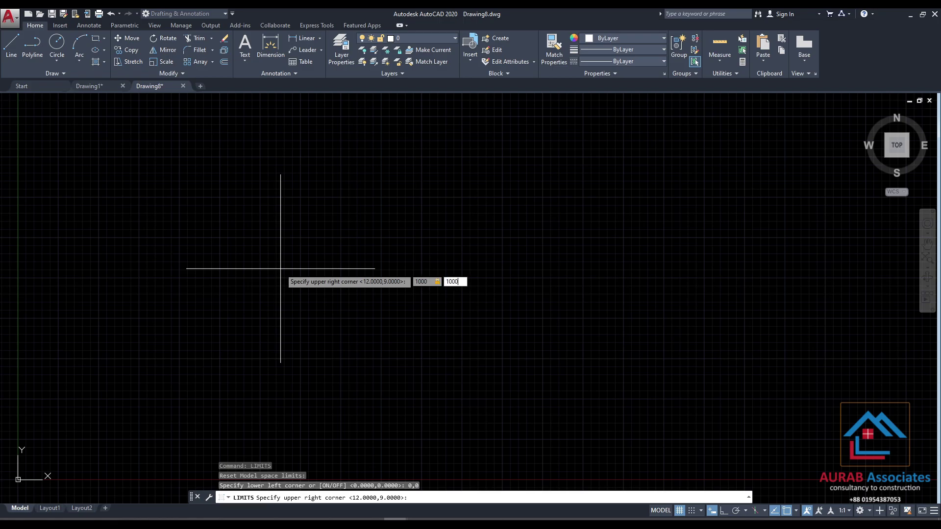
key("Return")
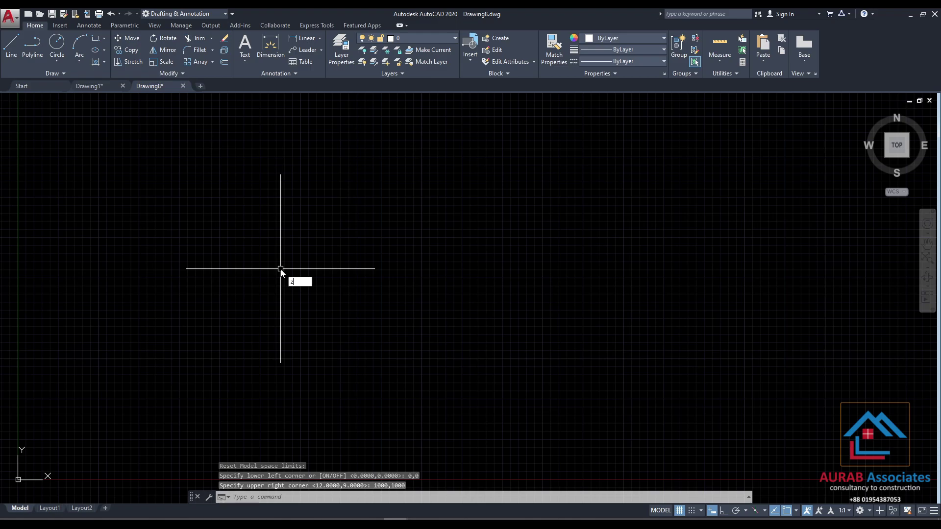
Zoom All to show Drawing8's full limits area.
type("z")
key("Return")
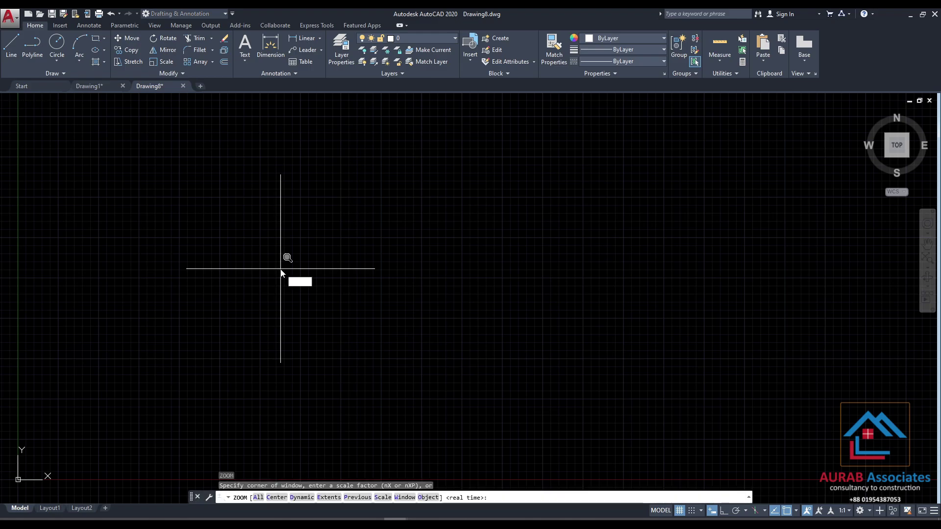
key("Return")
type("a")
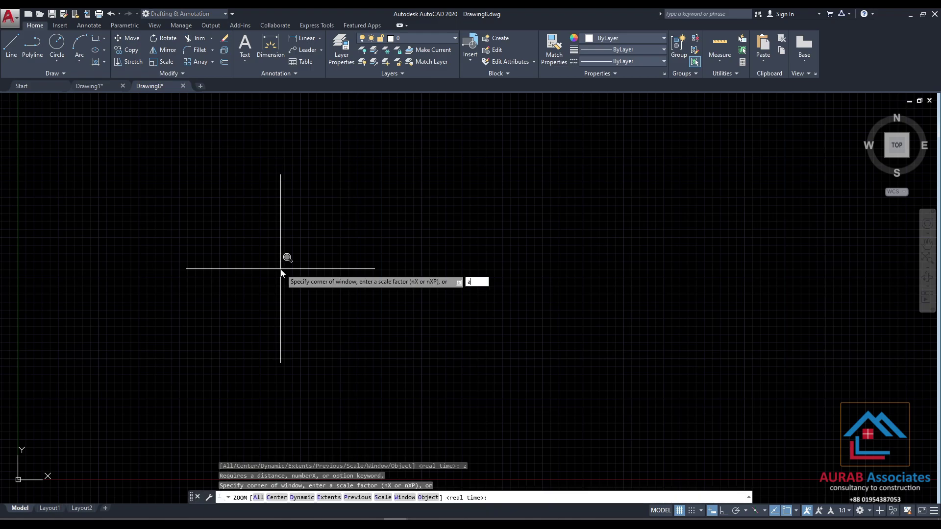
key("Return")
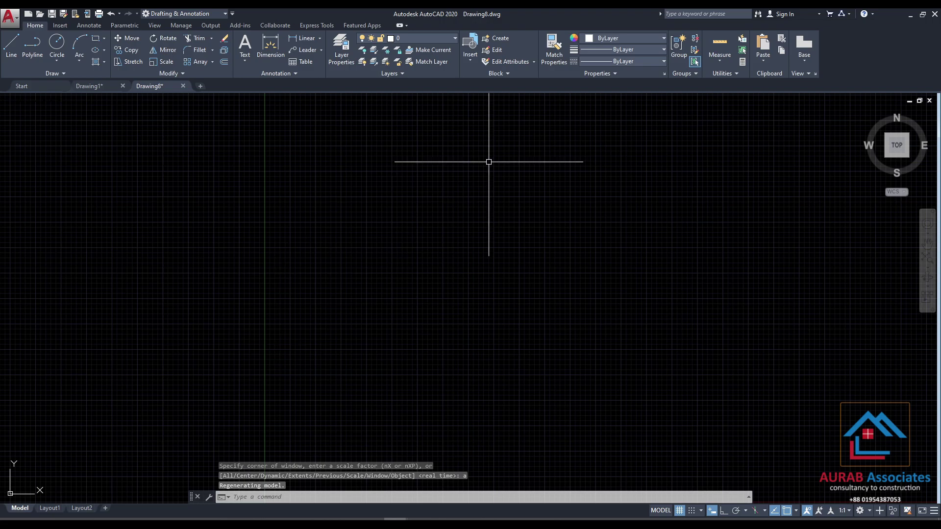
Cancel a started line and close Drawing8 without saving, returning to Drawing1.
left_click(11, 45)
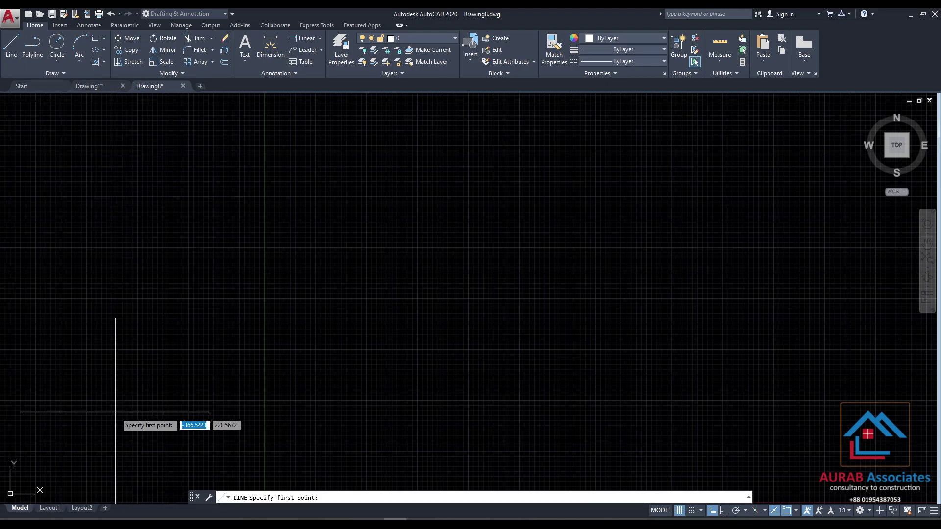
left_click(11, 44)
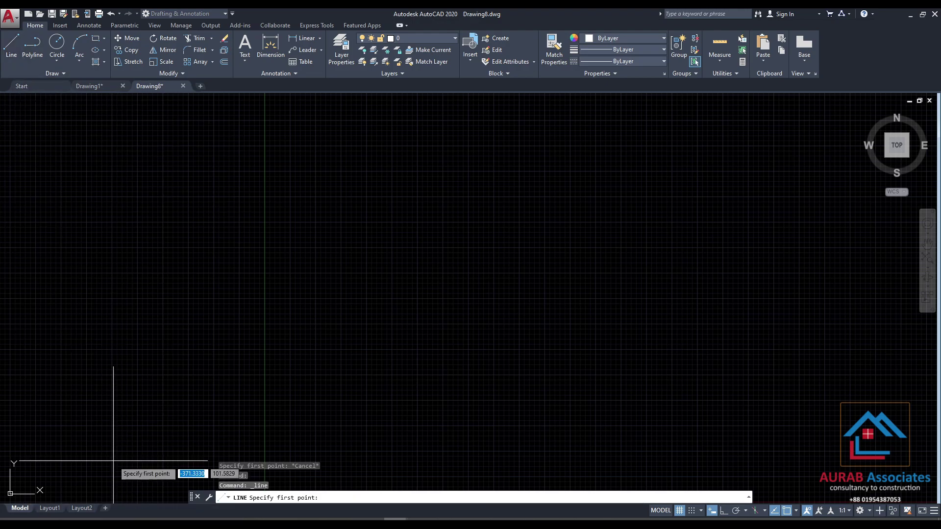
left_click(128, 501)
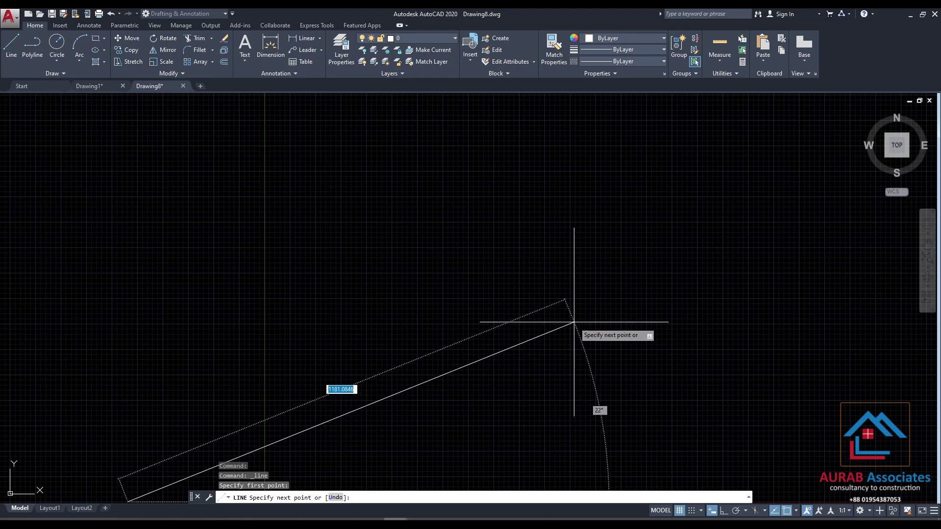
key("Escape")
left_click(184, 86)
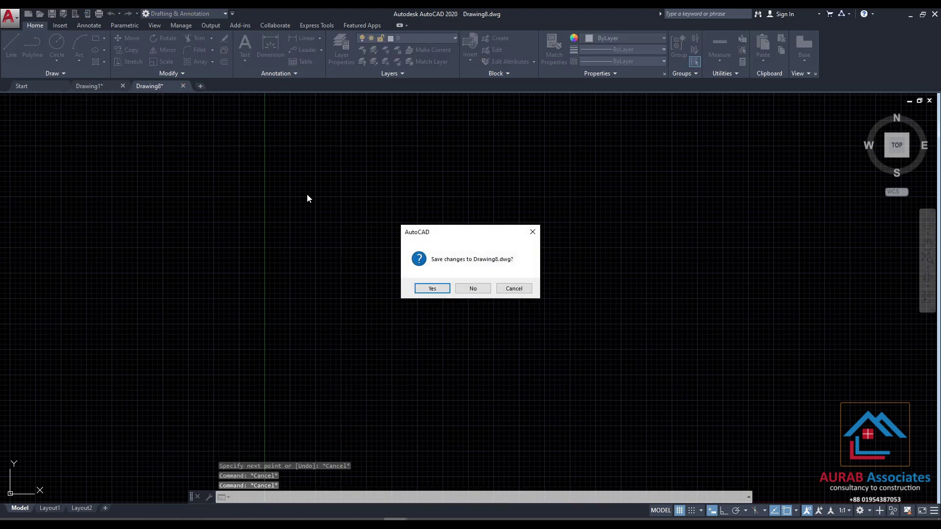
left_click(483, 289)
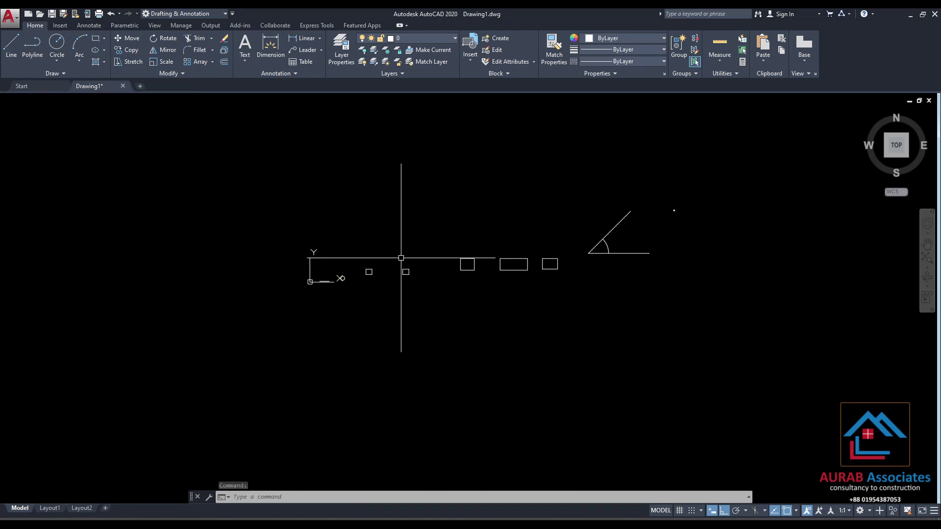
middle_click_drag(477, 335, 347, 410)
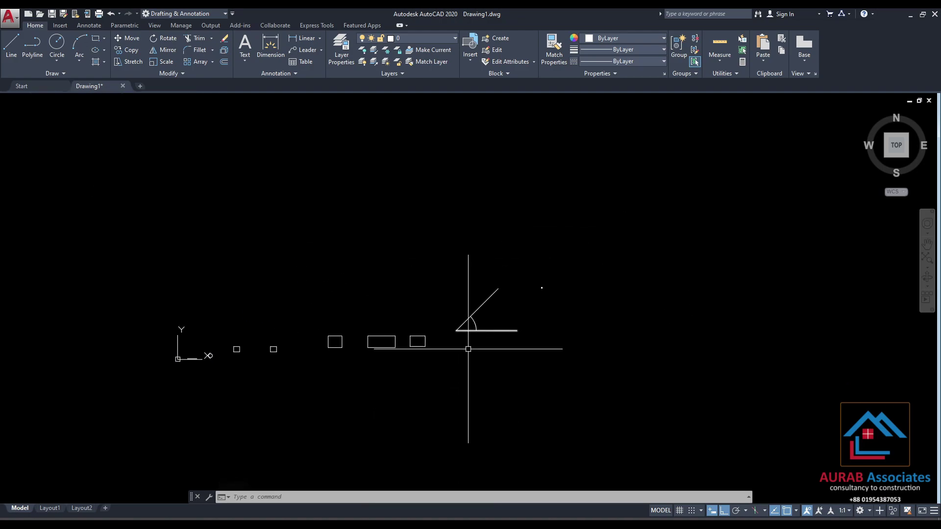
Dimension the square's right side with a vertical linear dimension reading 63.8457.
scroll(395, 337, "up", 4)
scroll(395, 337, "up", 2)
scroll(440, 240, "down", 4)
scroll(139, 311, "up", 6)
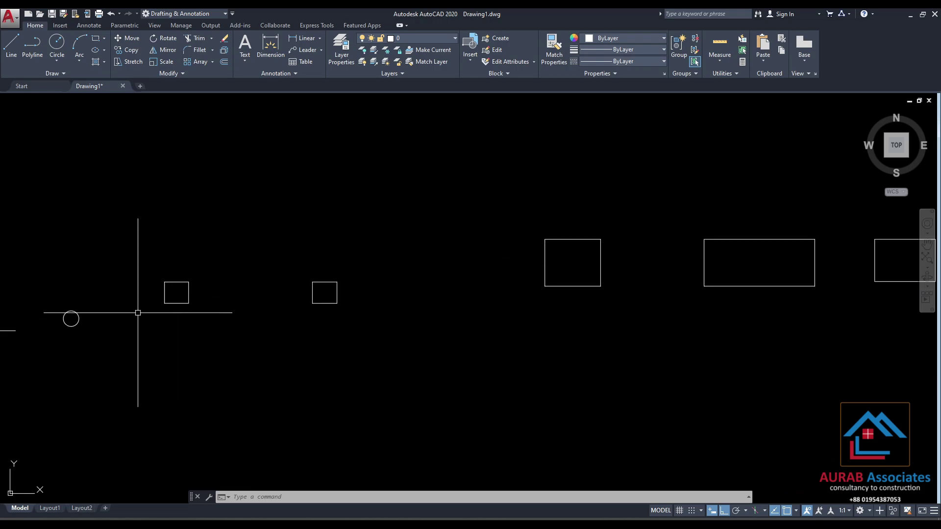
middle_click_drag(217, 314, 464, 315)
scroll(464, 316, "up", 2)
scroll(477, 311, "up", 2)
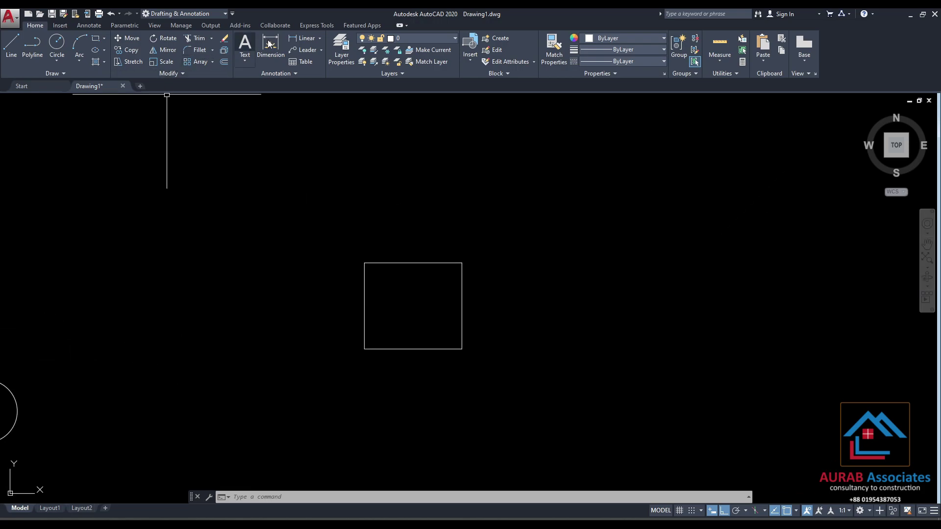
left_click(309, 39)
scroll(463, 329, "up", 2)
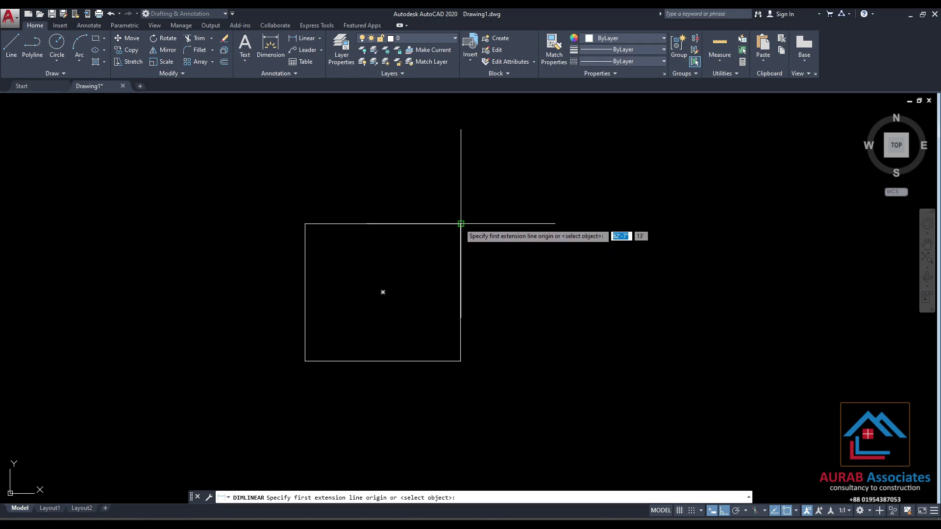
left_click(461, 224)
left_click(461, 361)
left_click(475, 365)
Pan and zoom around the rectangle to review the 63.8457 dimension.
scroll(478, 314, "up", 4)
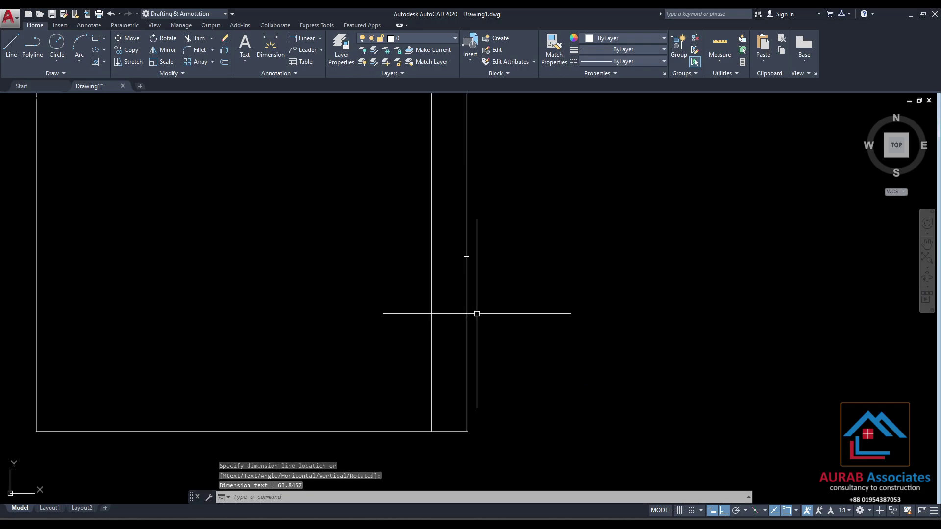
scroll(463, 257, "up", 8)
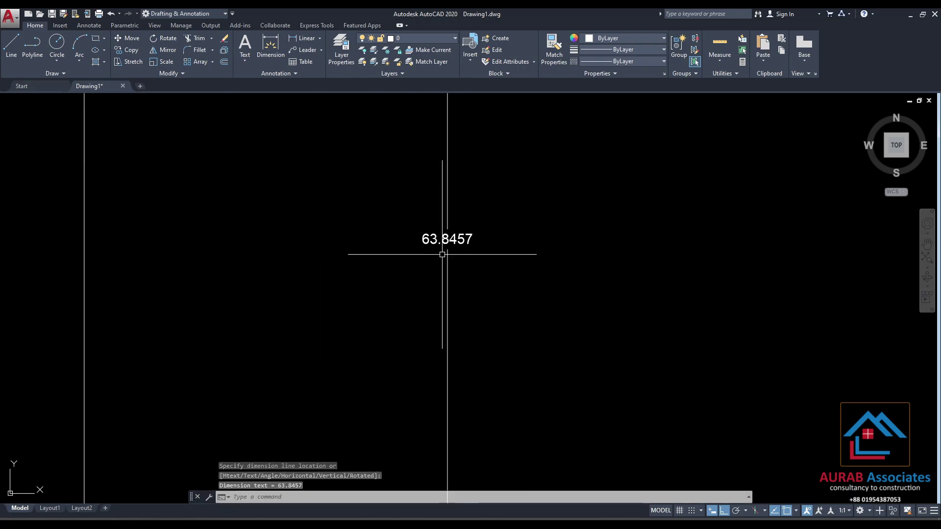
scroll(470, 264, "down", 4)
scroll(476, 270, "up", 6)
scroll(464, 328, "down", 6)
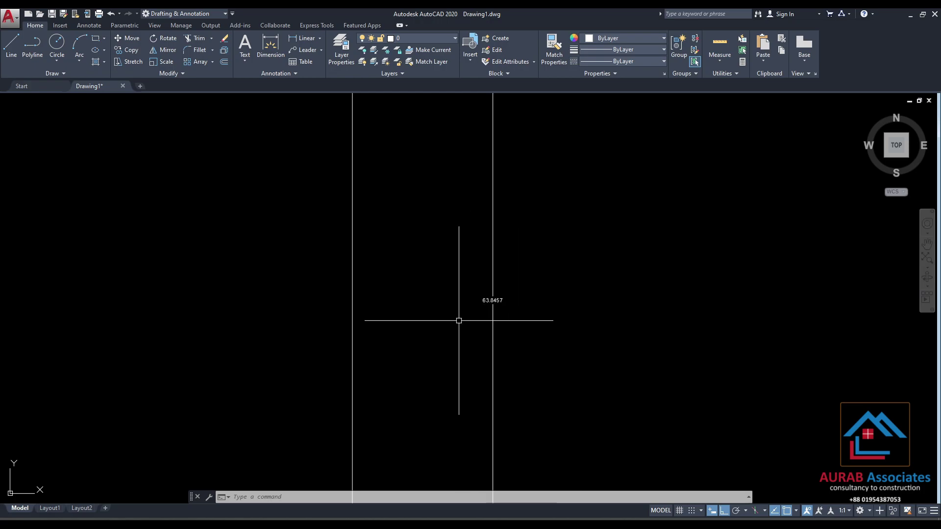
scroll(502, 306, "down", 2)
middle_click_drag(498, 267, 408, 294)
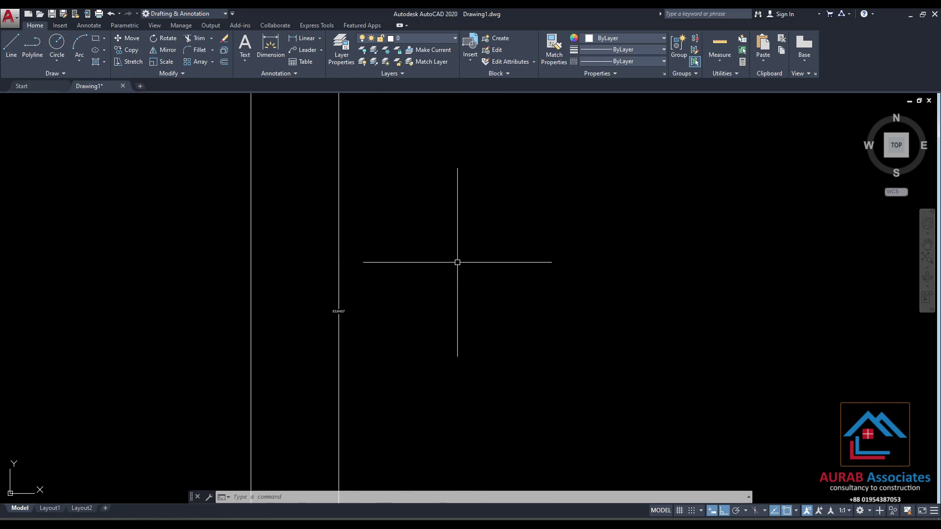
scroll(519, 287, "down", 2)
middle_click_drag(84, 314, 344, 315)
scroll(321, 295, "down", 4)
scroll(502, 309, "up", 4)
scroll(505, 309, "down", 2)
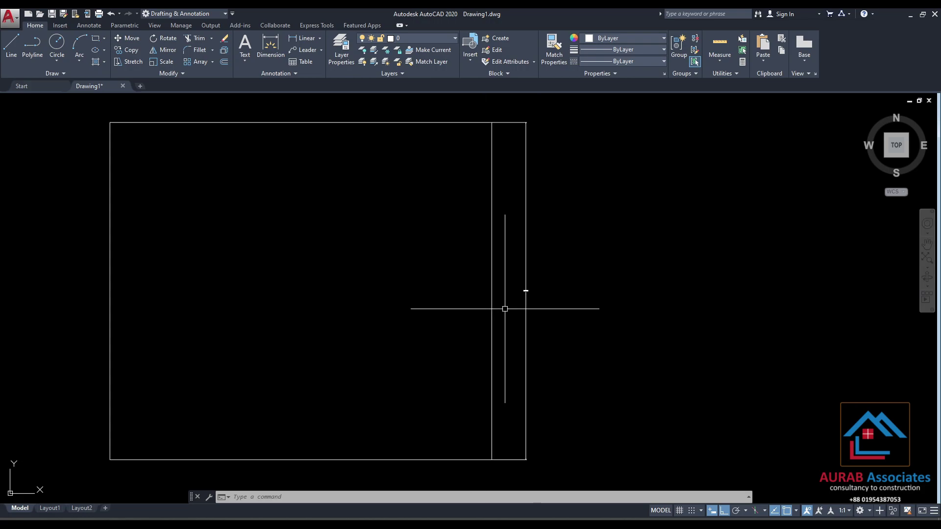
Set Drawing1's length units to Architectural with 0'-0 1/2" precision.
type("u")
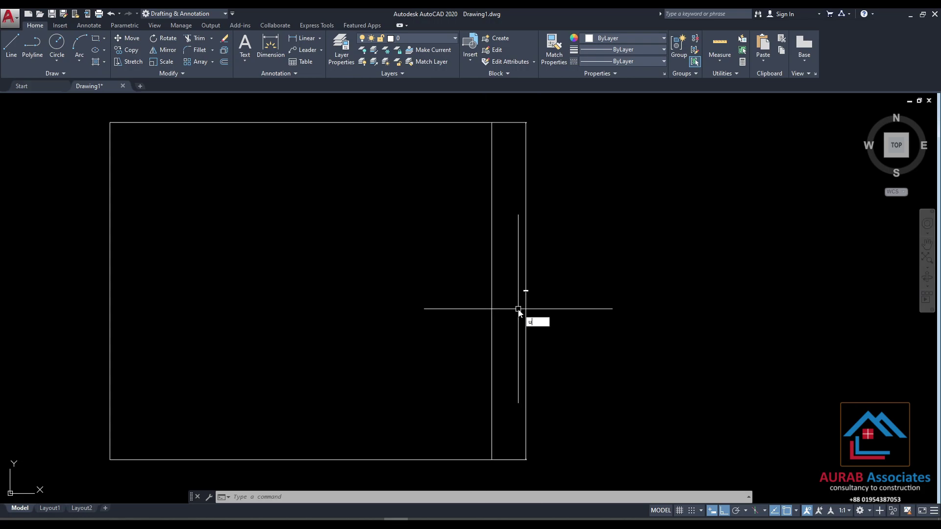
key("Return")
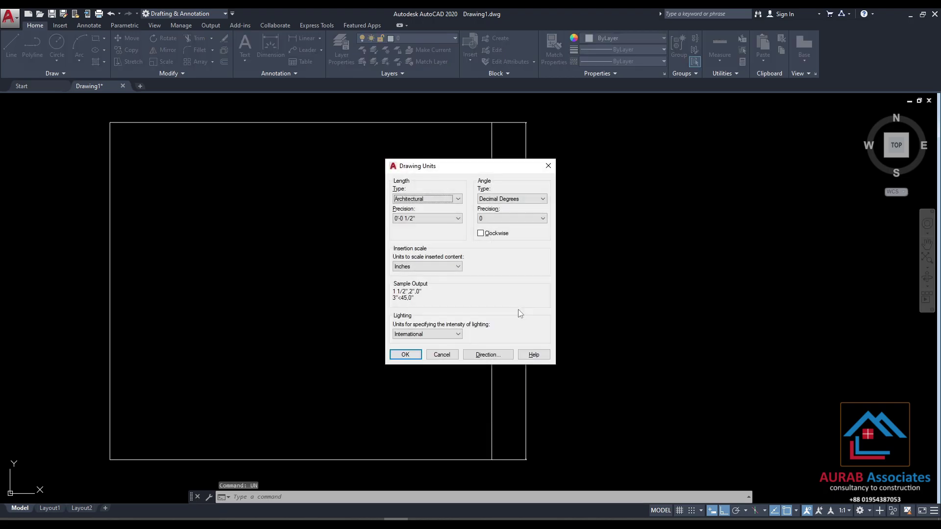
left_click(405, 355)
Open the Dimension Style Manager and close it without changes.
type("d")
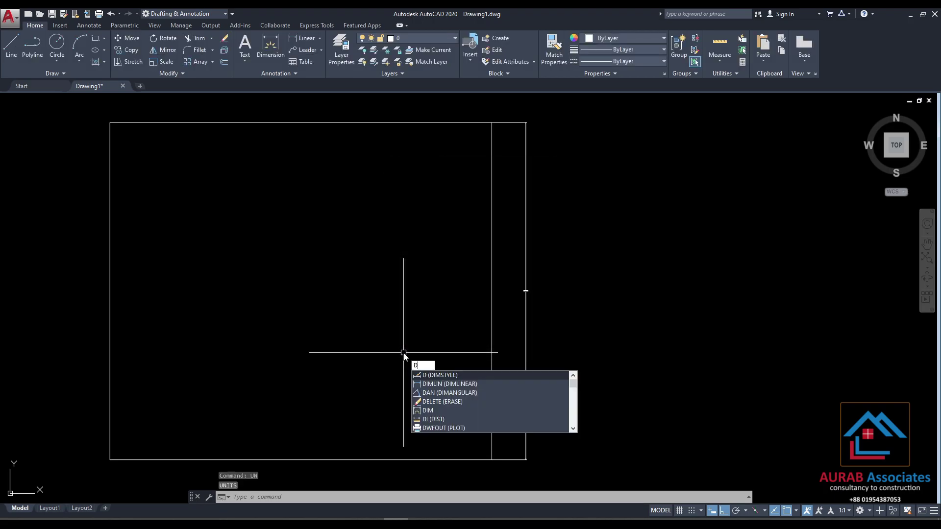
key("Return")
key("Escape")
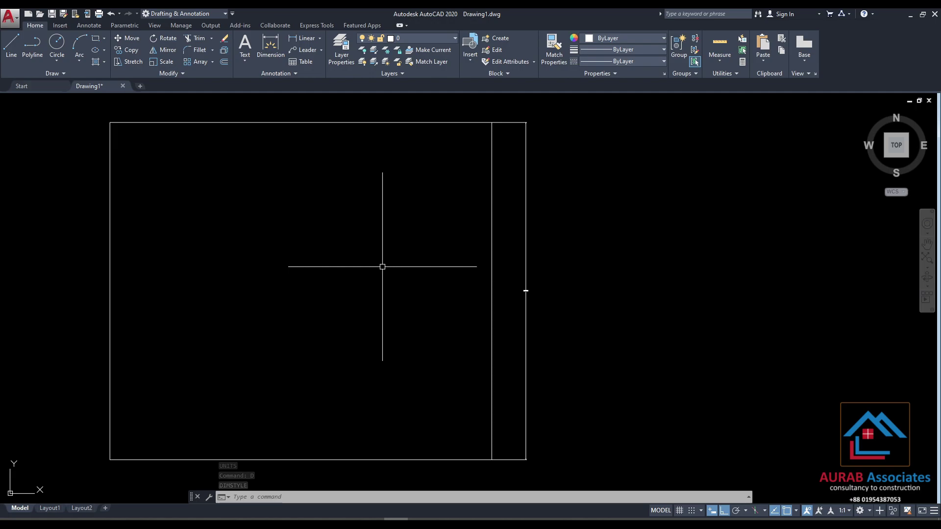
type("d")
key("Escape")
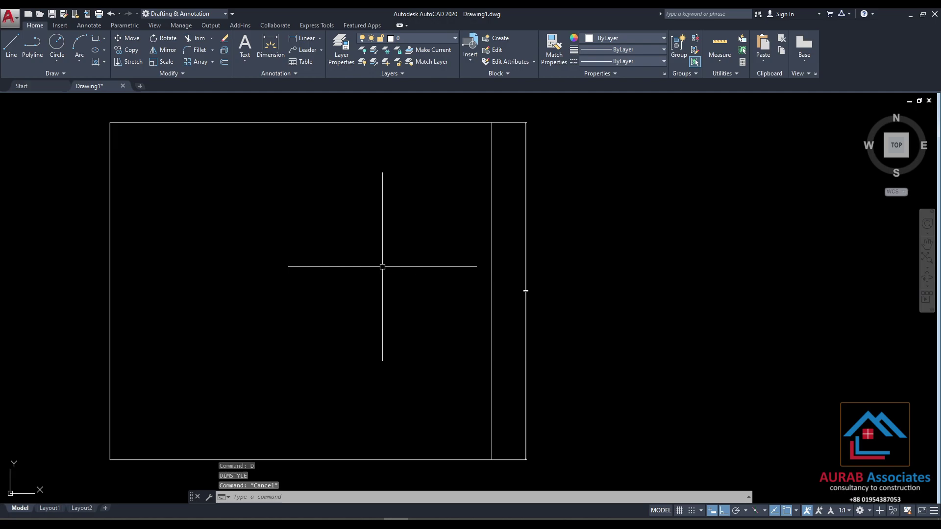
Save the drawing as Drawing1.dwg on the Desktop.
left_click(52, 15)
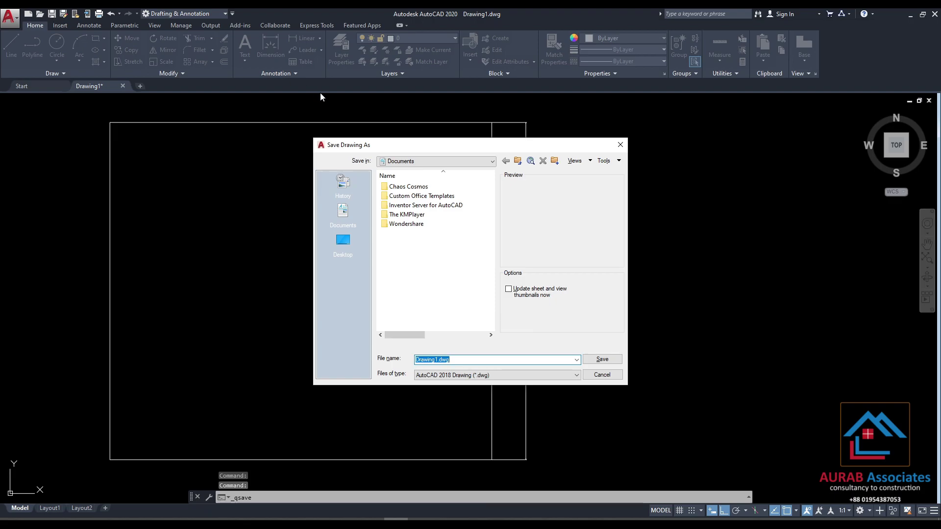
left_click(348, 246)
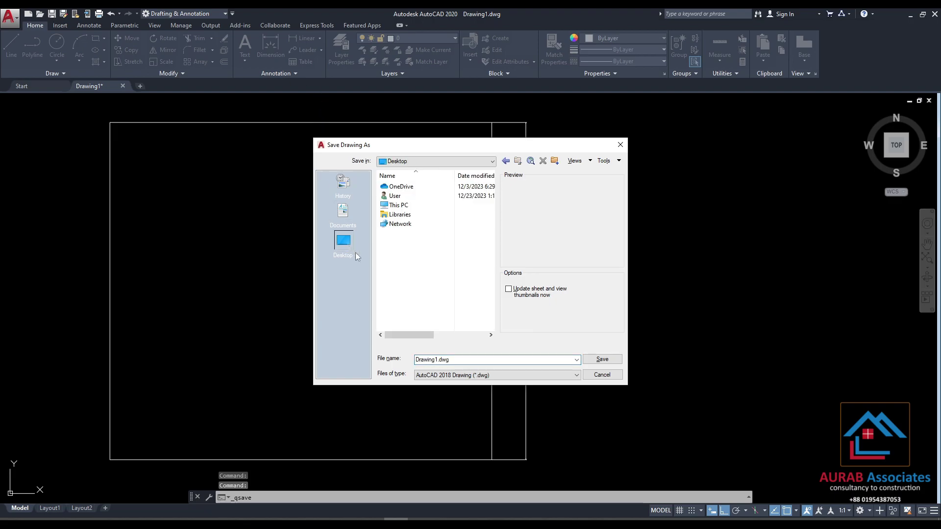
left_click(602, 360)
scroll(414, 244, "down", 4)
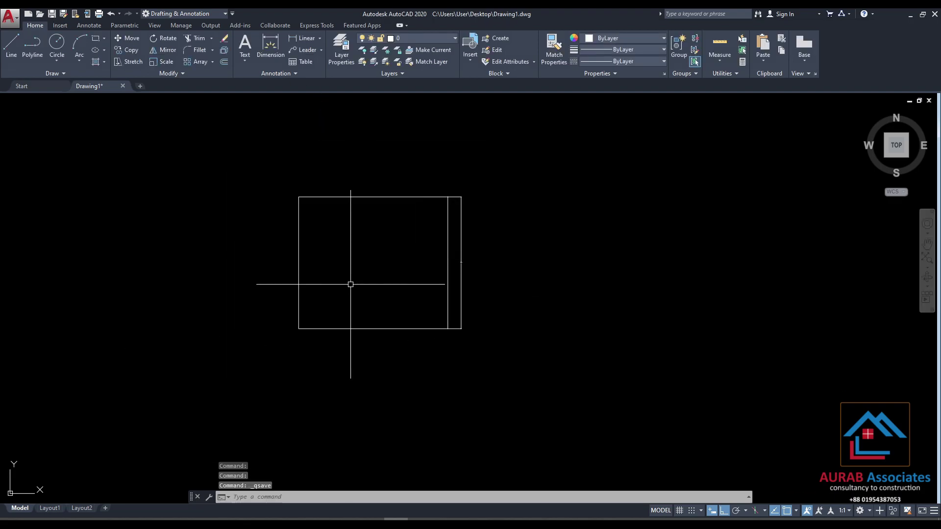
scroll(422, 289, "up", 6)
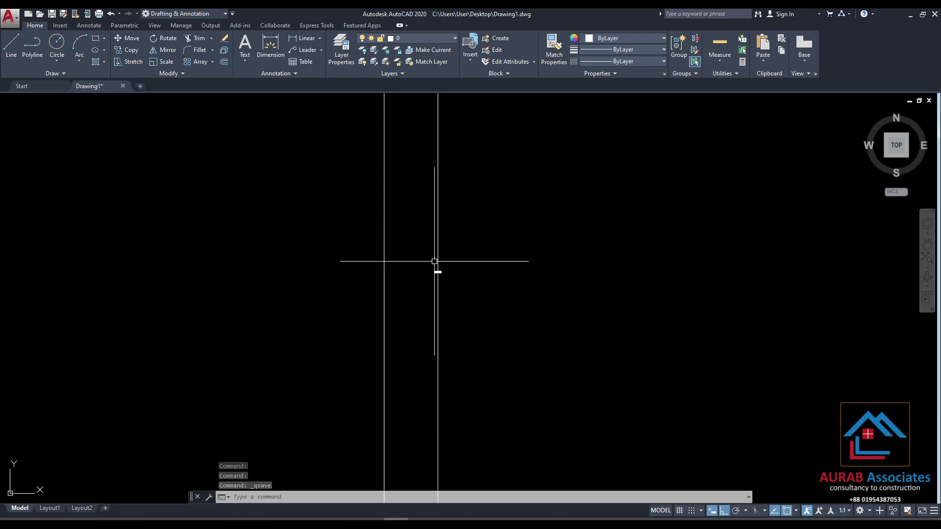
scroll(436, 262, "up", 10)
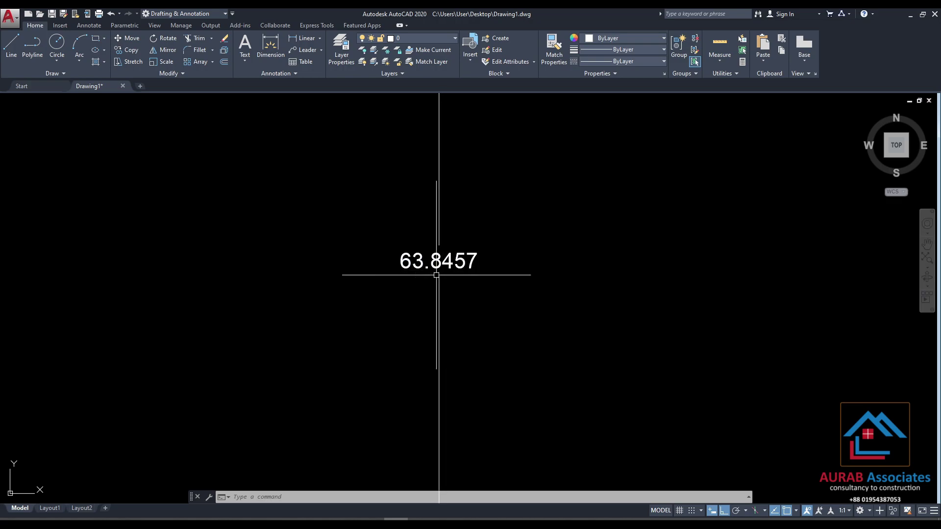
scroll(539, 284, "down", 6)
scroll(506, 284, "down", 2)
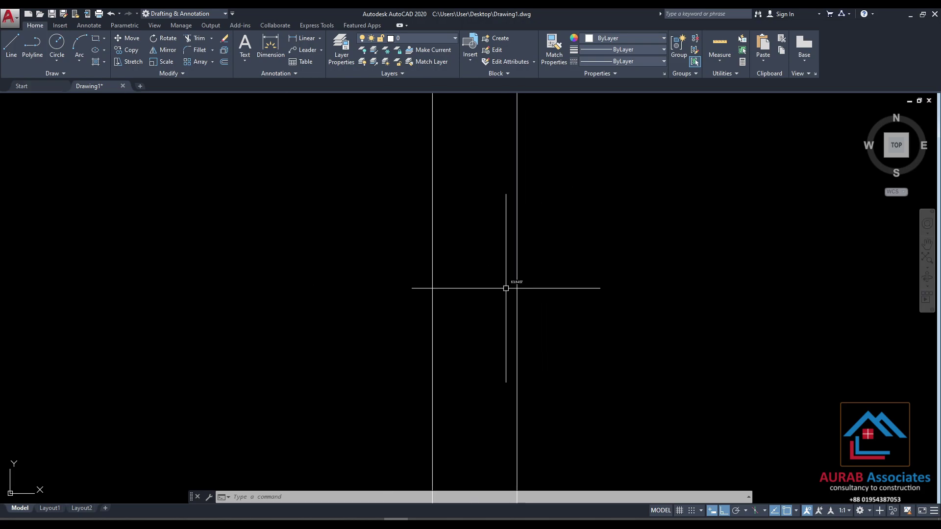
scroll(479, 328, "up", 4)
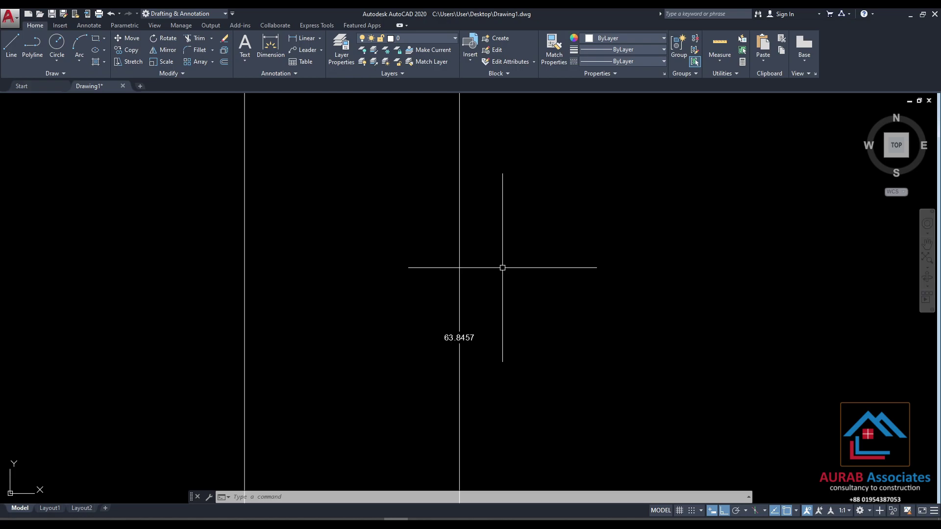
Confirm the Drawing Units remain Architectural at 0'-0 1/2" precision.
type("n")
key("Return")
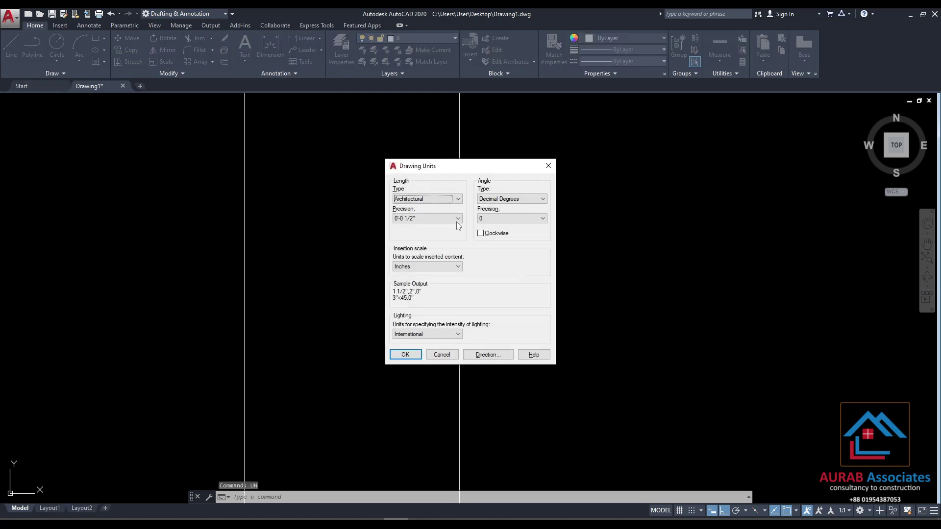
left_click(418, 354)
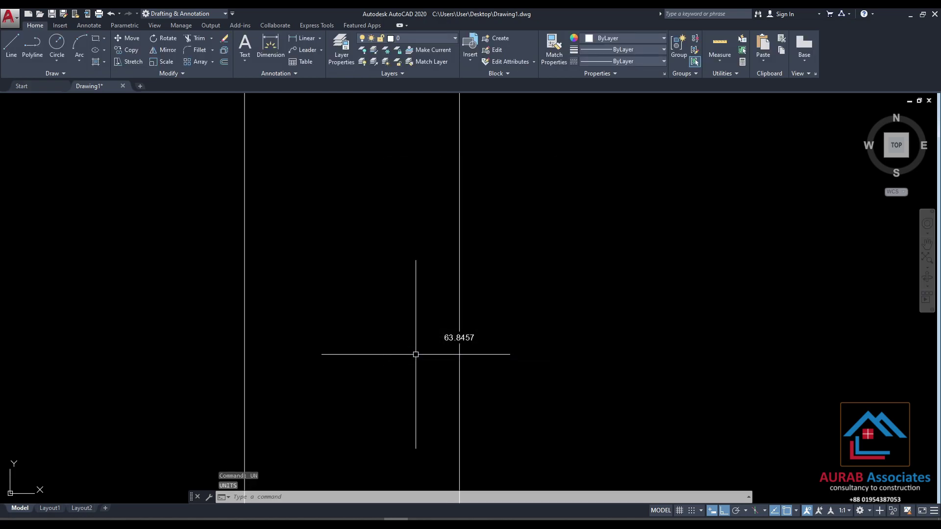
key("Escape")
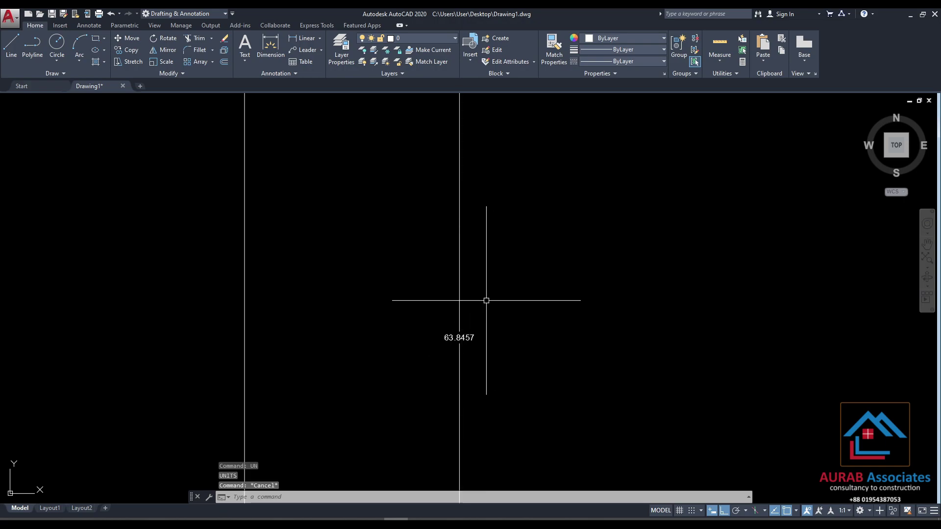
scroll(550, 298, "down", 8)
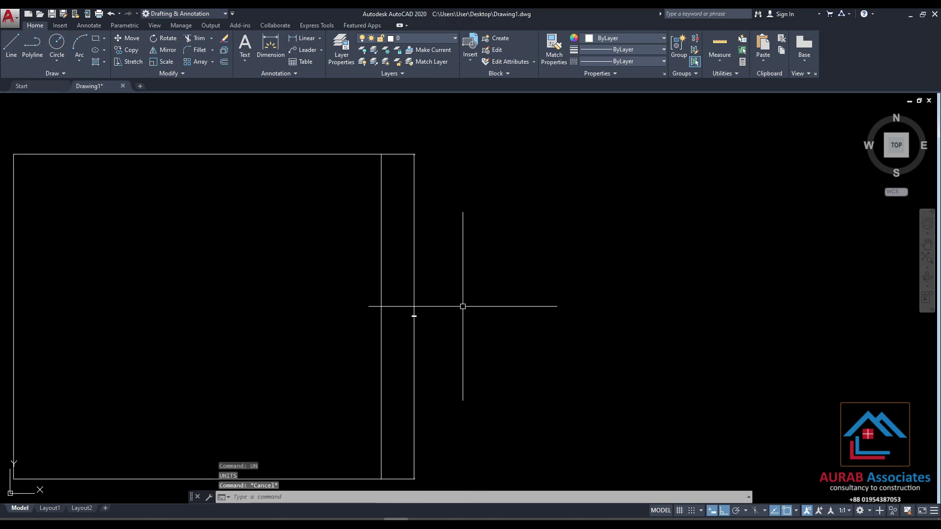
Set the Standard dimension style's primary units to Architectural with 0'-0 1/2" precision.
key("Return")
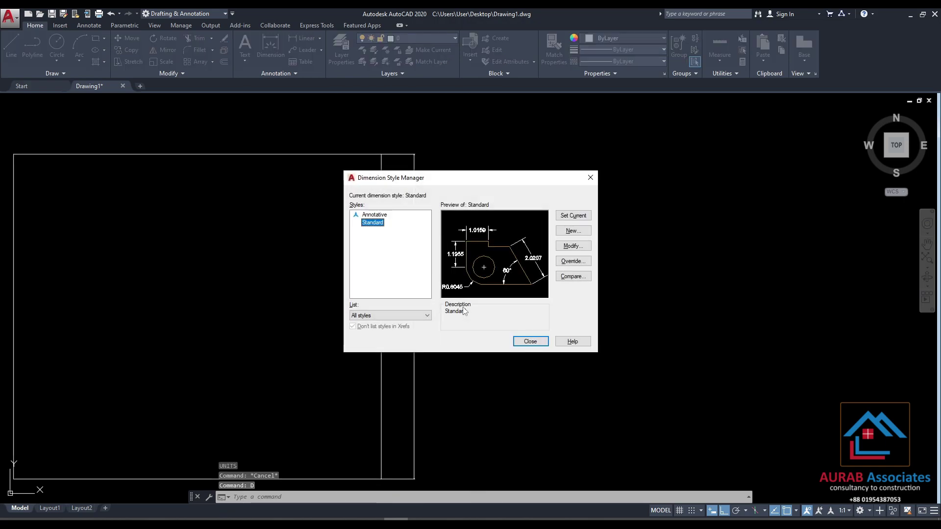
key("Escape")
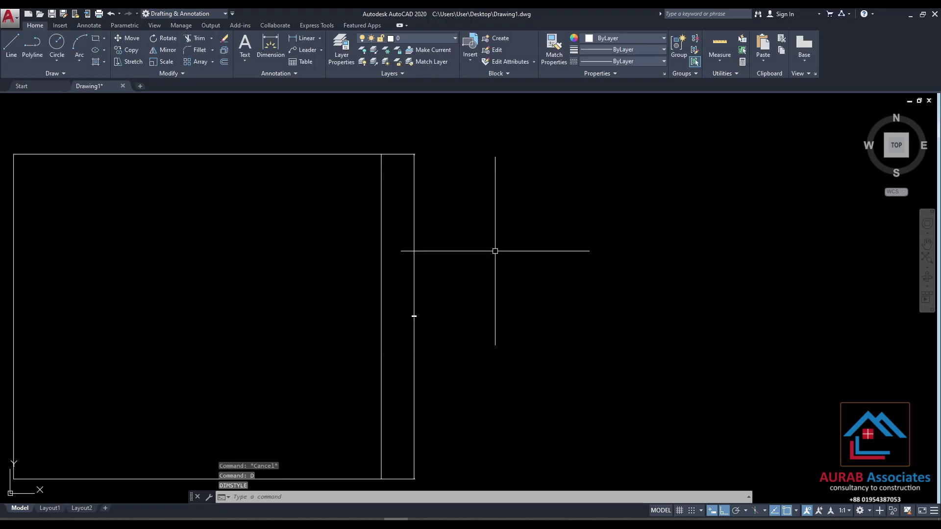
key("Return")
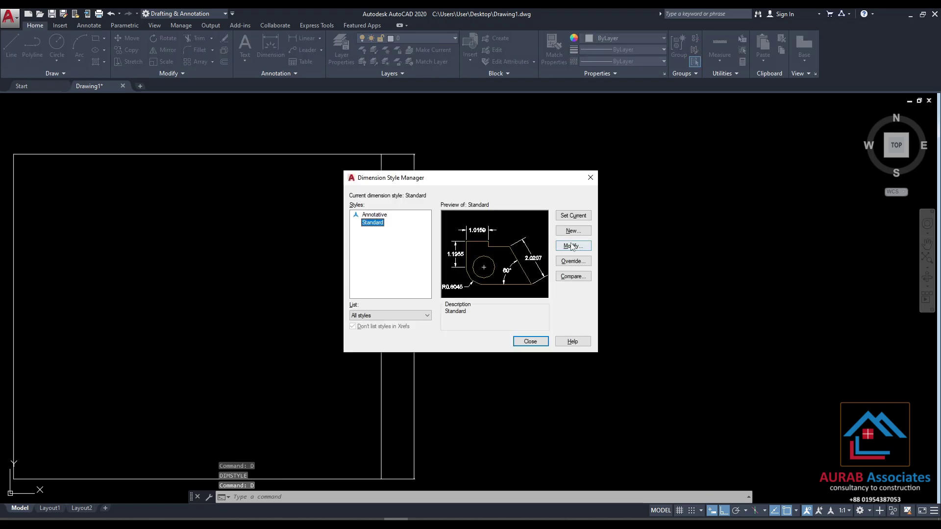
left_click(571, 246)
left_click(470, 161)
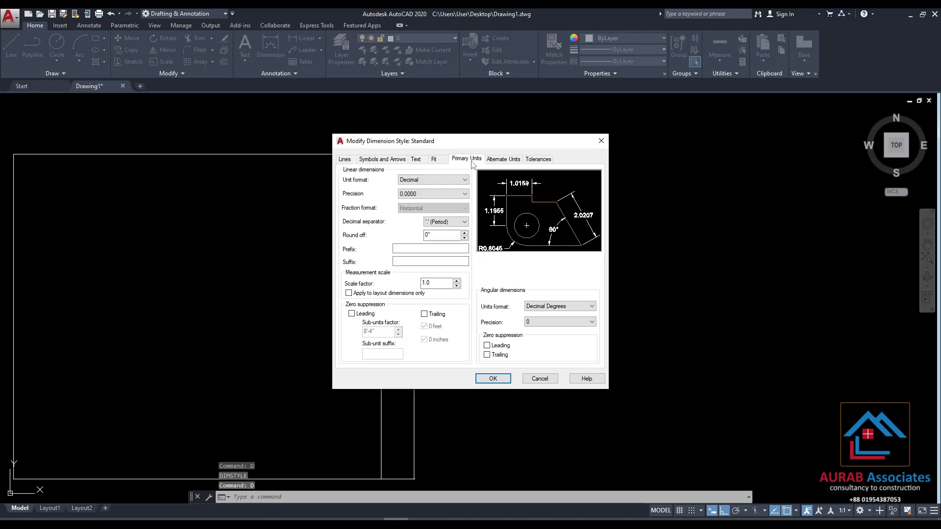
left_click(463, 182)
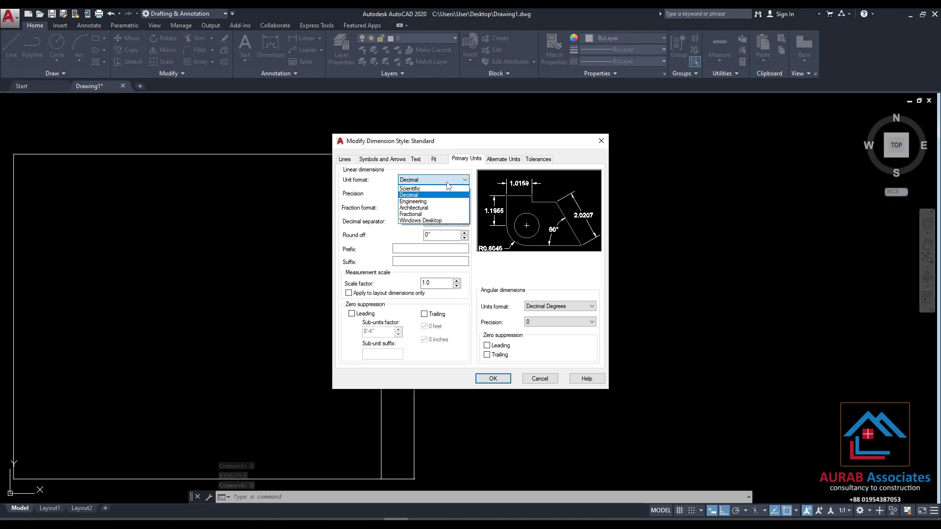
left_click(415, 208)
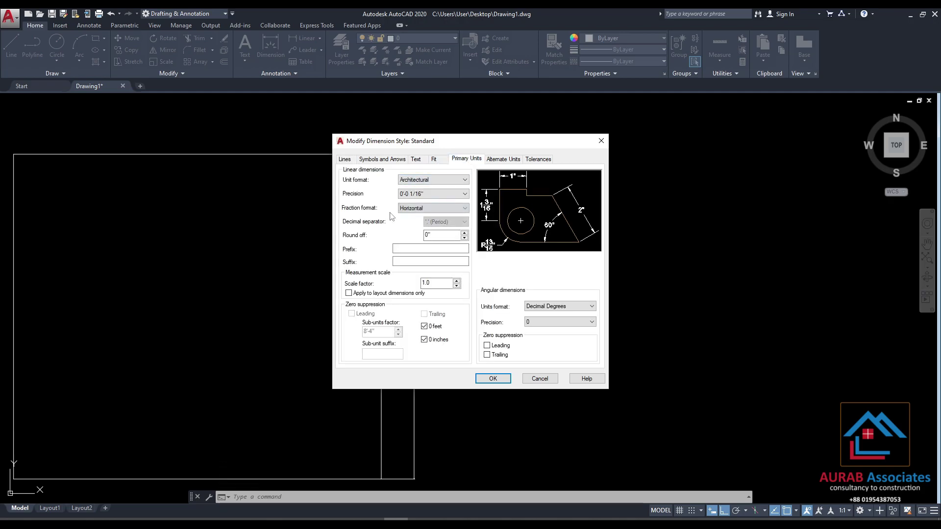
left_click(437, 196)
left_click(430, 209)
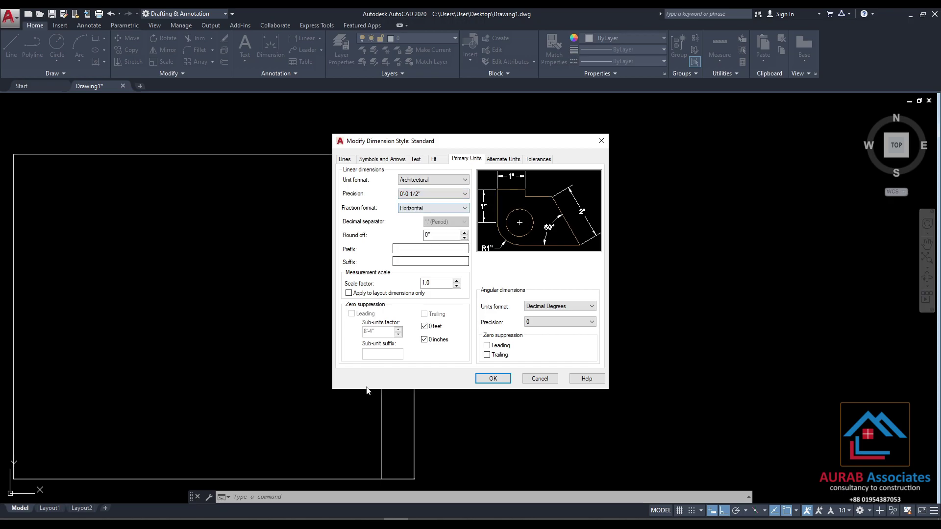
Set the Standard style's text height to 4 and confirm the modified style.
left_click(417, 158)
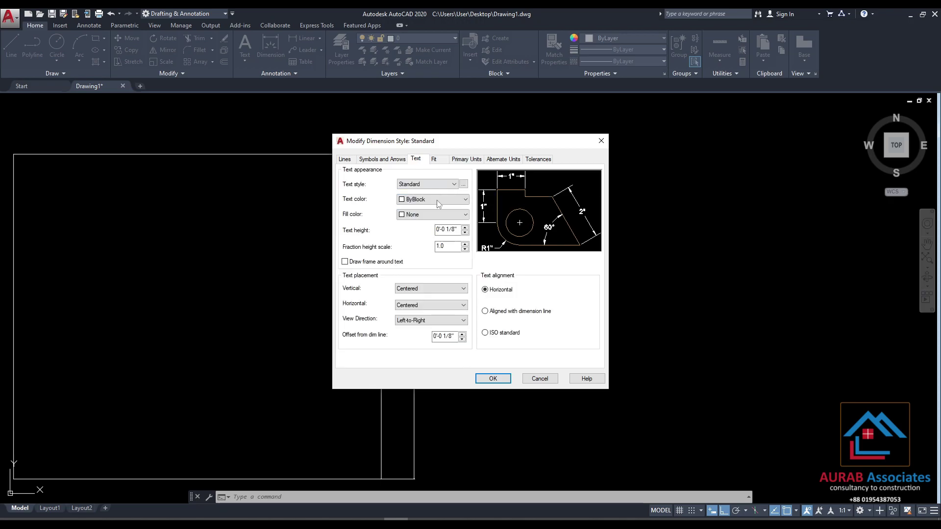
left_click_drag(458, 230, 438, 230)
left_click_drag(440, 143, 602, 136)
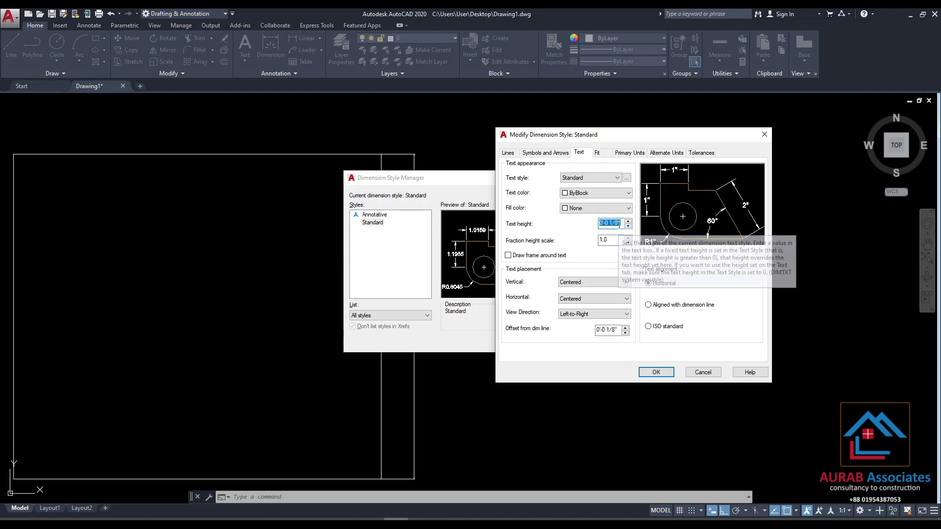
type("4")
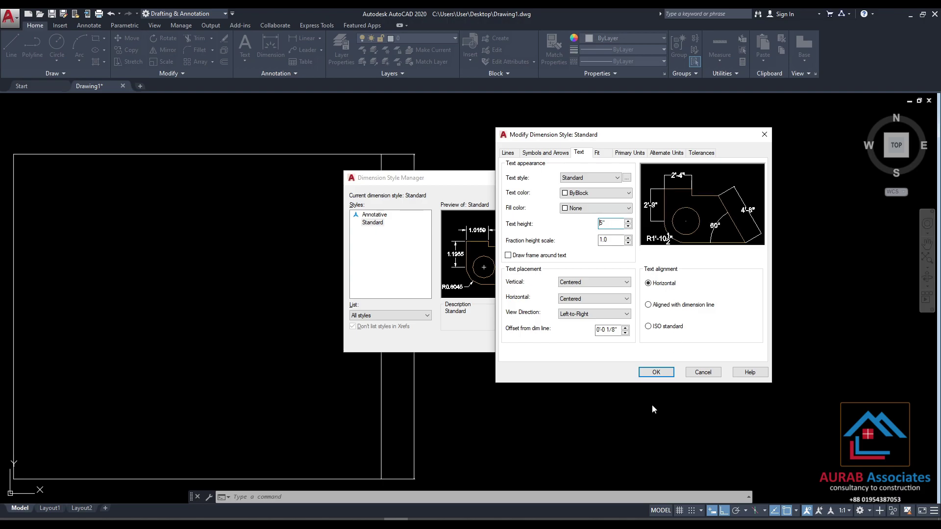
left_click(656, 373)
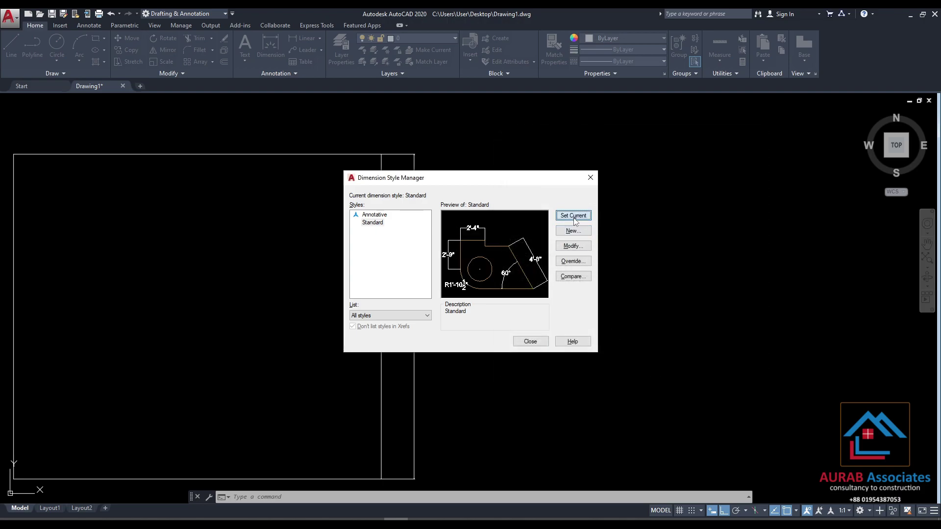
Add a linear dimension along the rectangle's left side, reading 5'-4".
left_click(531, 342)
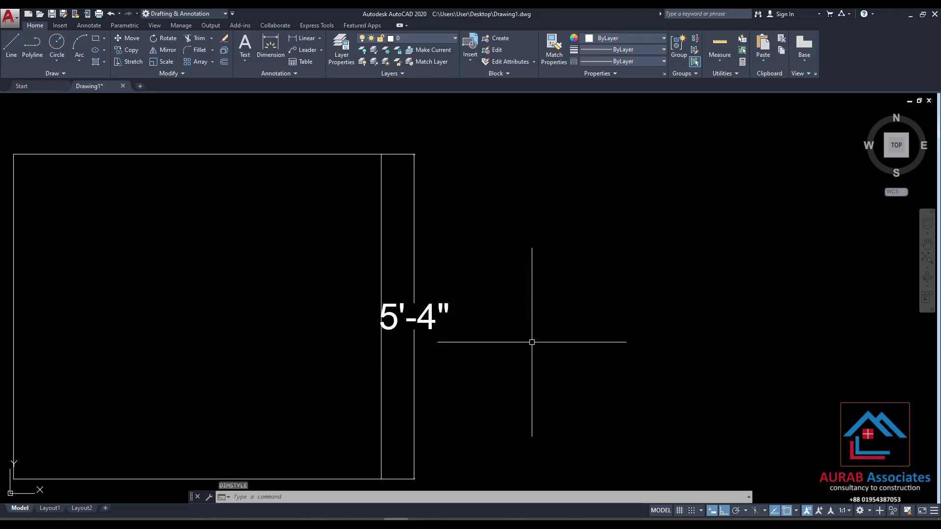
scroll(544, 323, "down", 4)
scroll(475, 331, "up", 2)
middle_click_drag(466, 330, 521, 297)
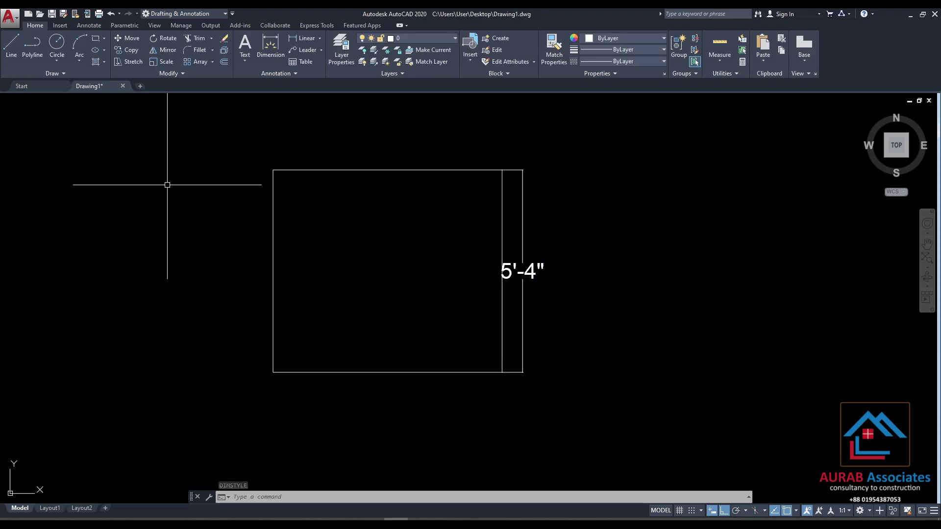
left_click(304, 38)
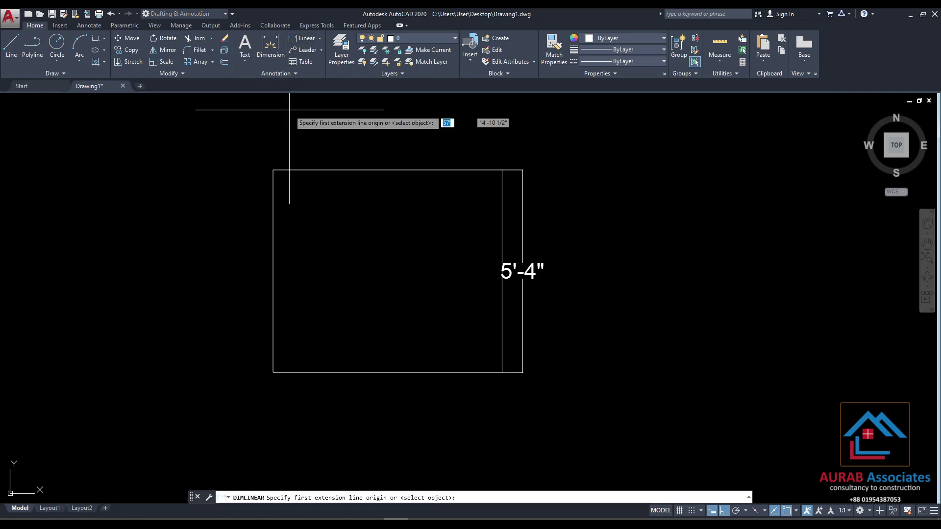
left_click(274, 171)
left_click(273, 372)
left_click(243, 377)
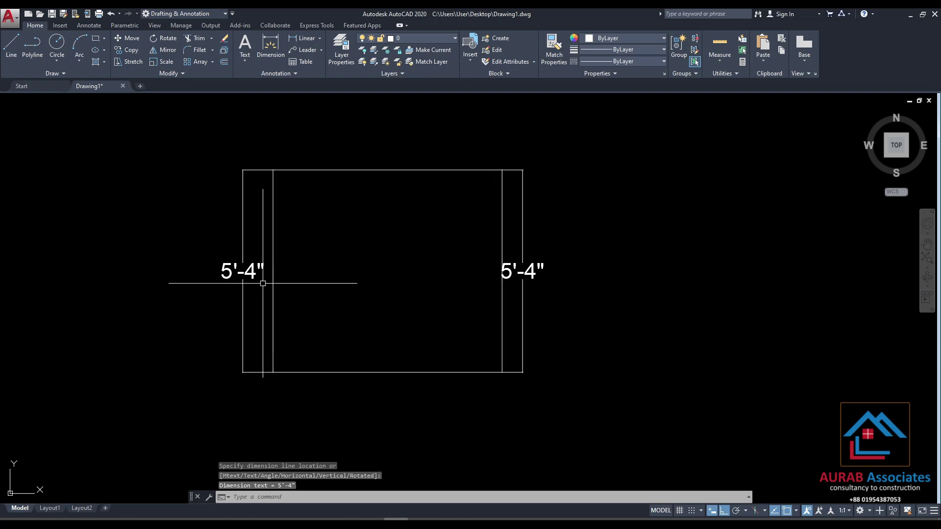
Pan and zoom to review the dimensioned rectangle and the right-hand square.
scroll(391, 274, "down", 4)
middle_click_drag(638, 288, 289, 288)
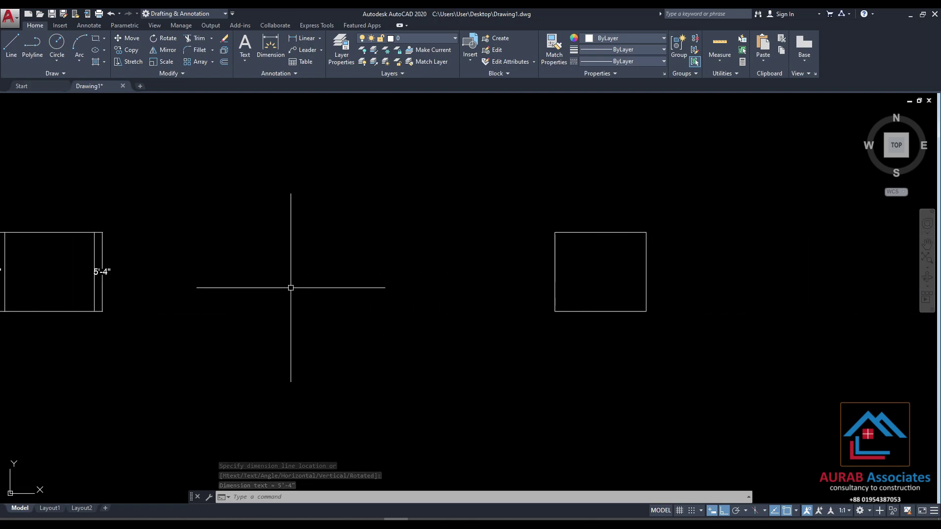
scroll(76, 273, "up", 4)
middle_click_drag(75, 273, 416, 265)
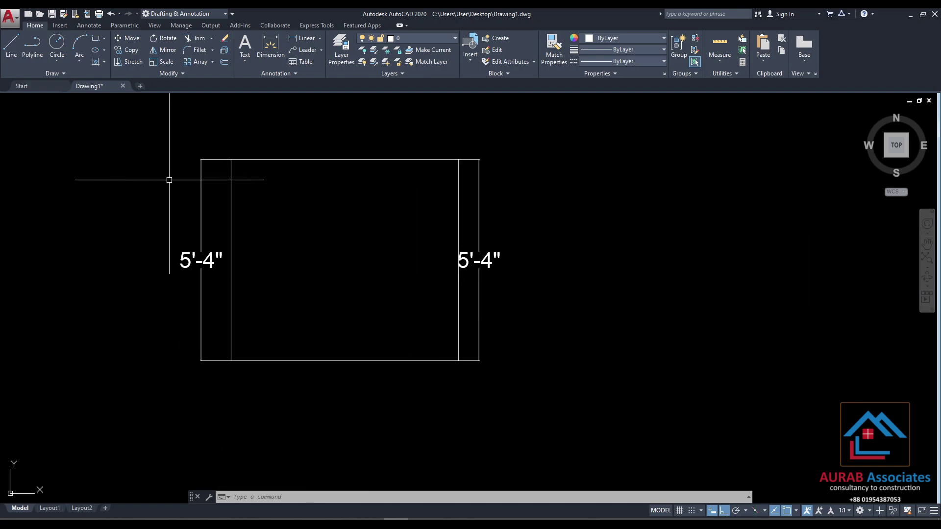
scroll(238, 140, "up", 4)
scroll(189, 168, "down", 6)
scroll(383, 223, "down", 5)
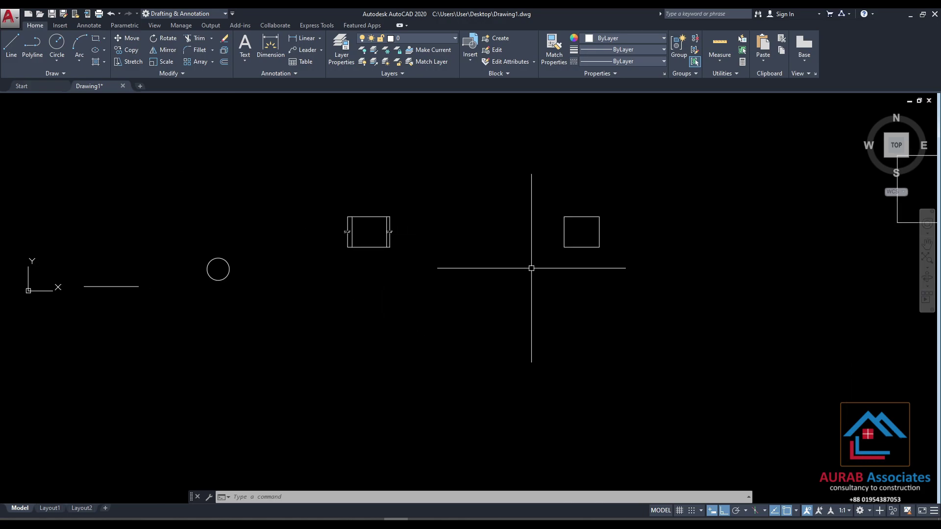
scroll(574, 196, "up", 5)
middle_click_drag(576, 193, 392, 210)
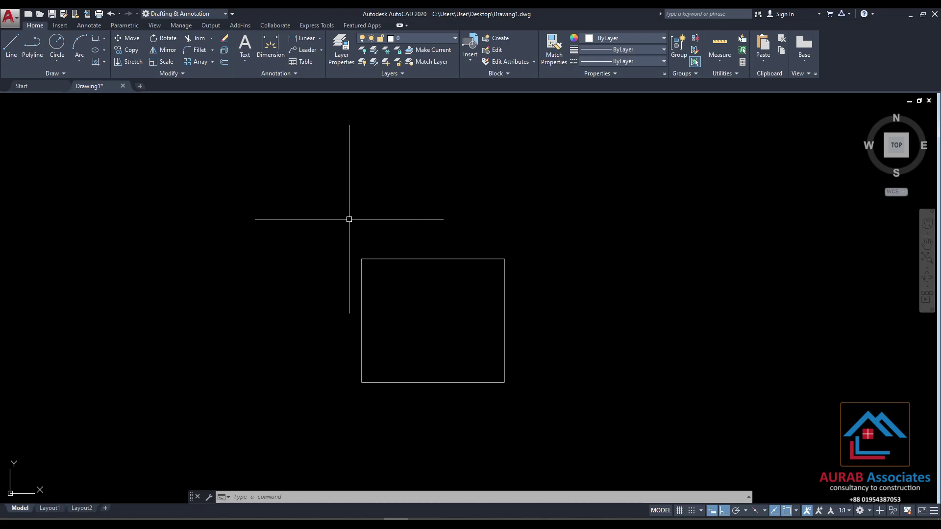
scroll(360, 233, "down", 2)
middle_click_drag(330, 305, 368, 235)
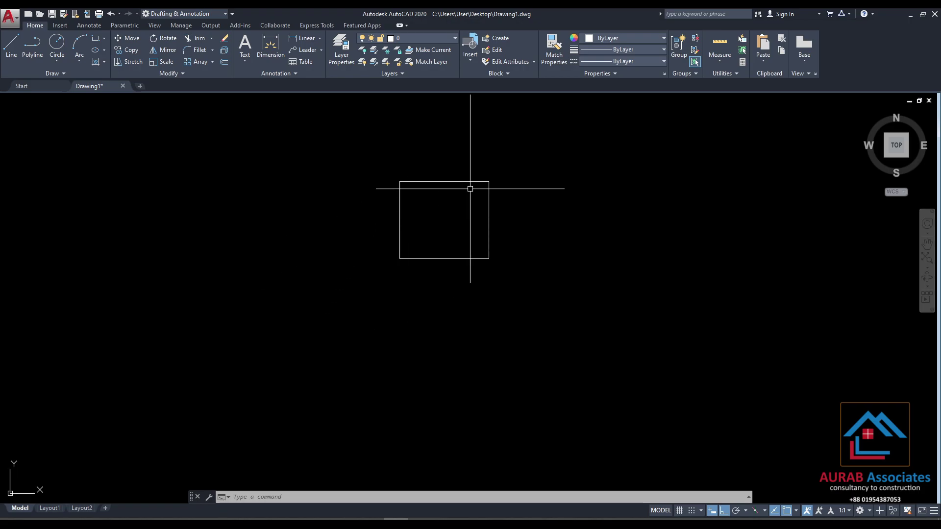